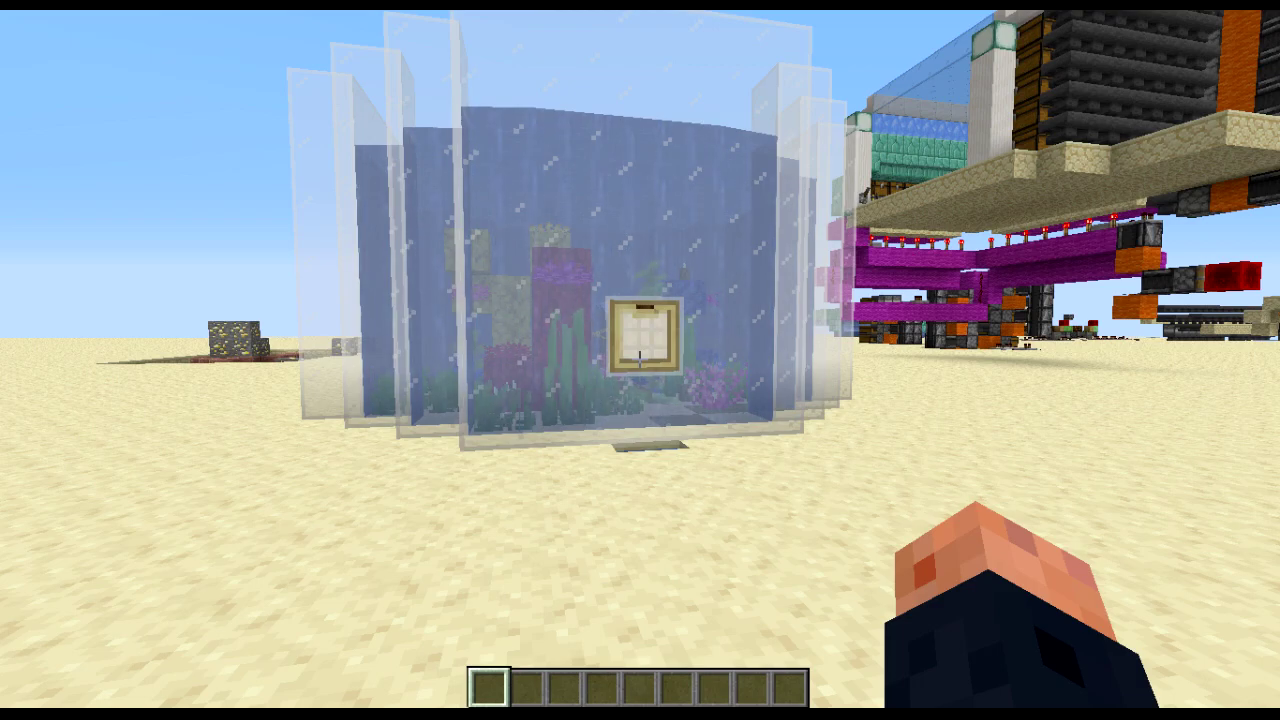
- Review the Litematica main menu and the generic configuration options down to the toolItem setting
{"action": "key", "text": "m"}
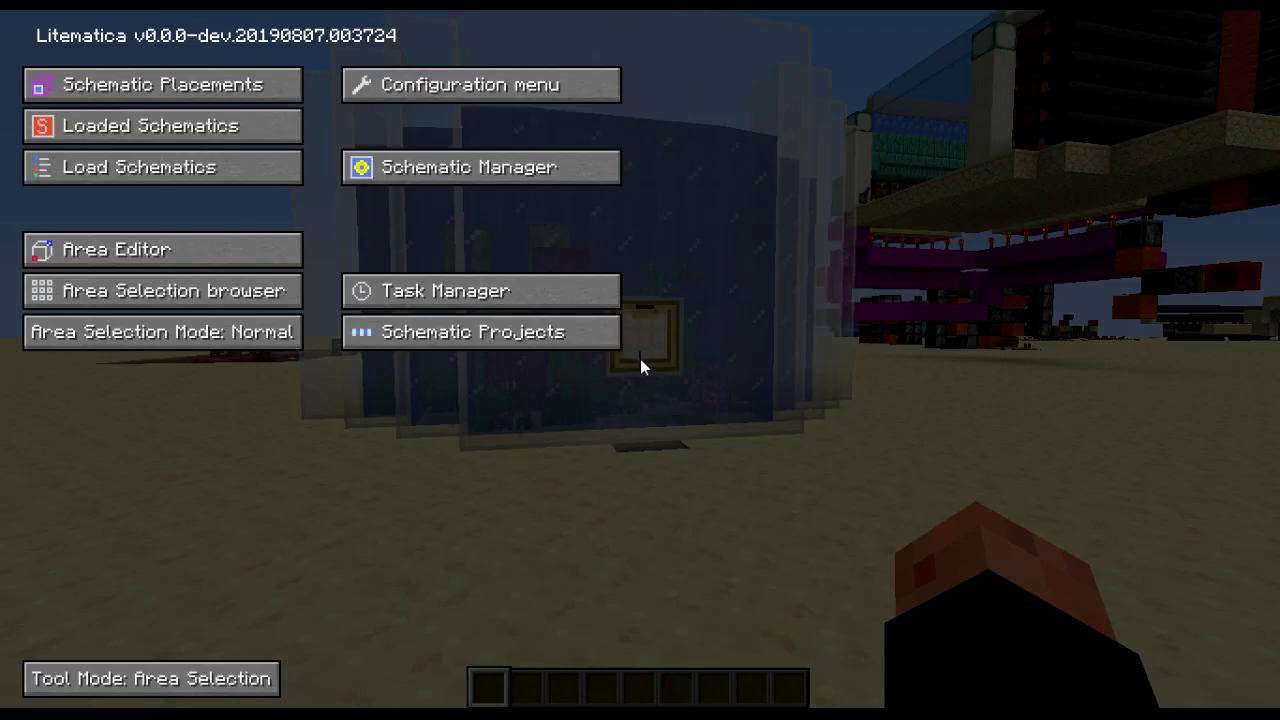
{"action": "key", "text": "Escape"}
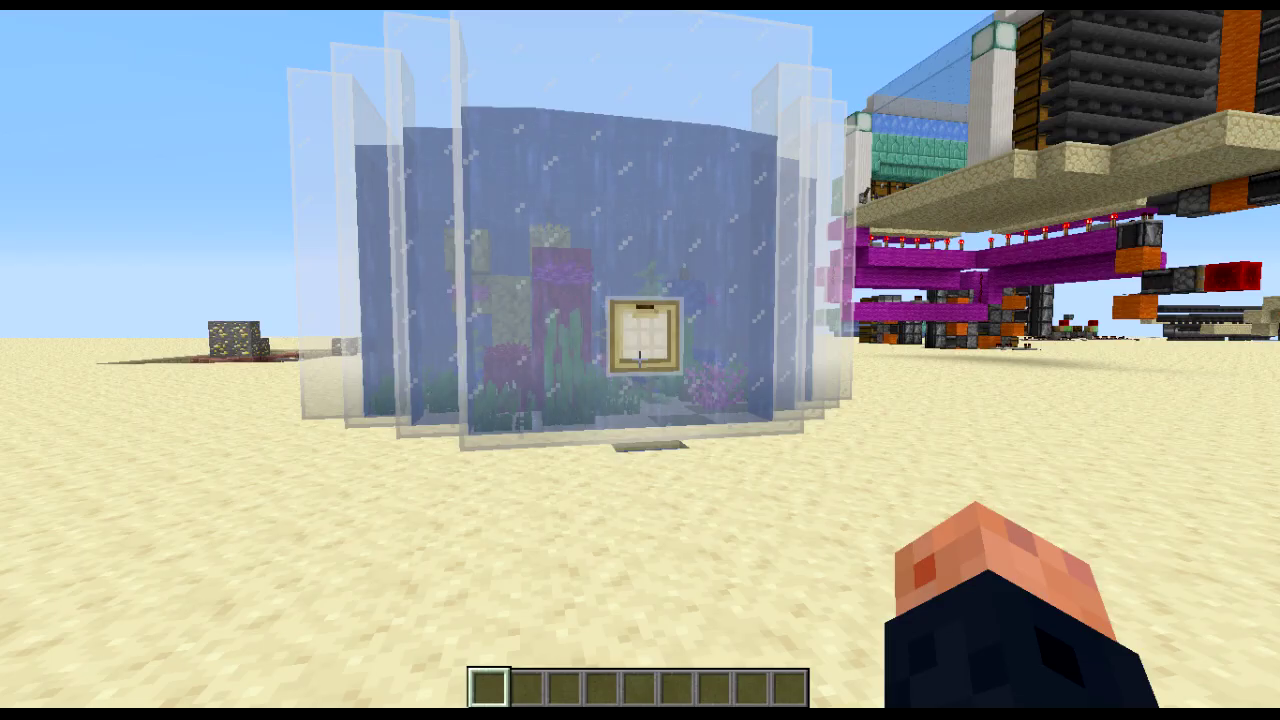
{"action": "key", "text": "m+c"}
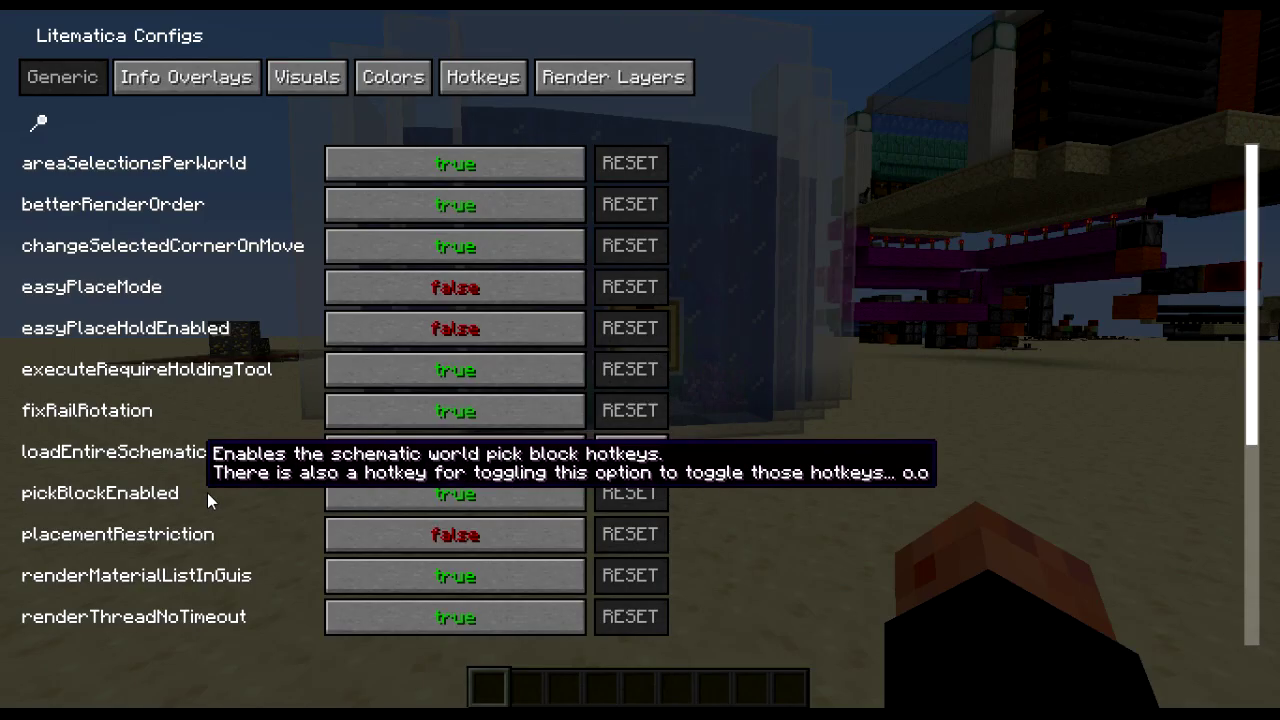
{"action": "mouse_move", "coordinate": [204, 455]}
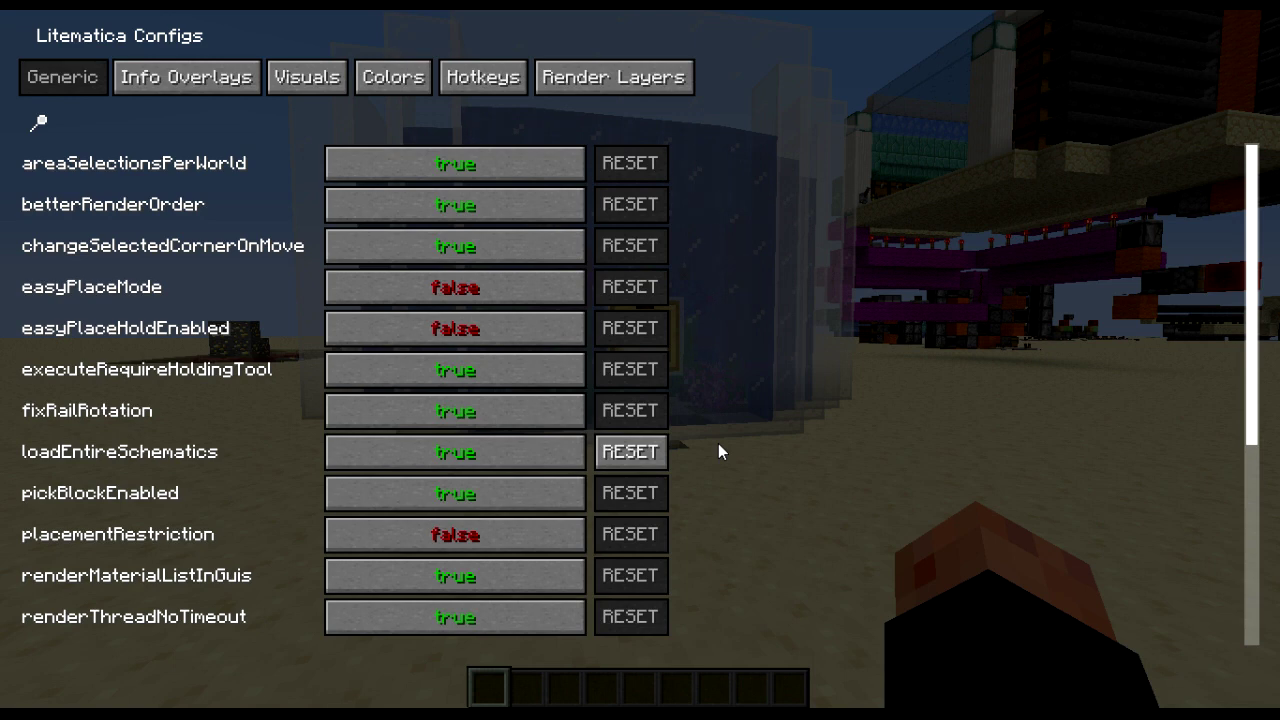
{"action": "scroll", "coordinate": [715, 445], "scroll_direction": "down", "scroll_amount": 8}
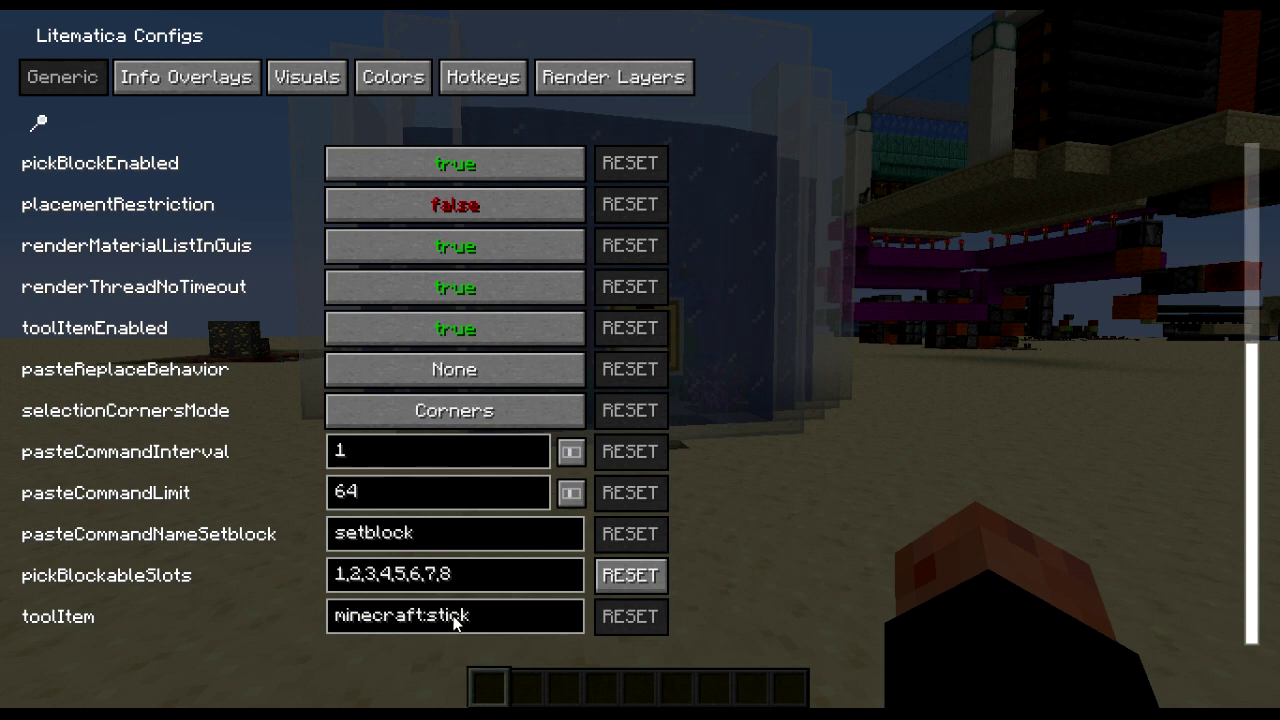
{"action": "key", "text": "Escape"}
- Put a stick in the first hotbar slot and set the Litematica tool mode to Area Selection
{"action": "key", "text": "e"}
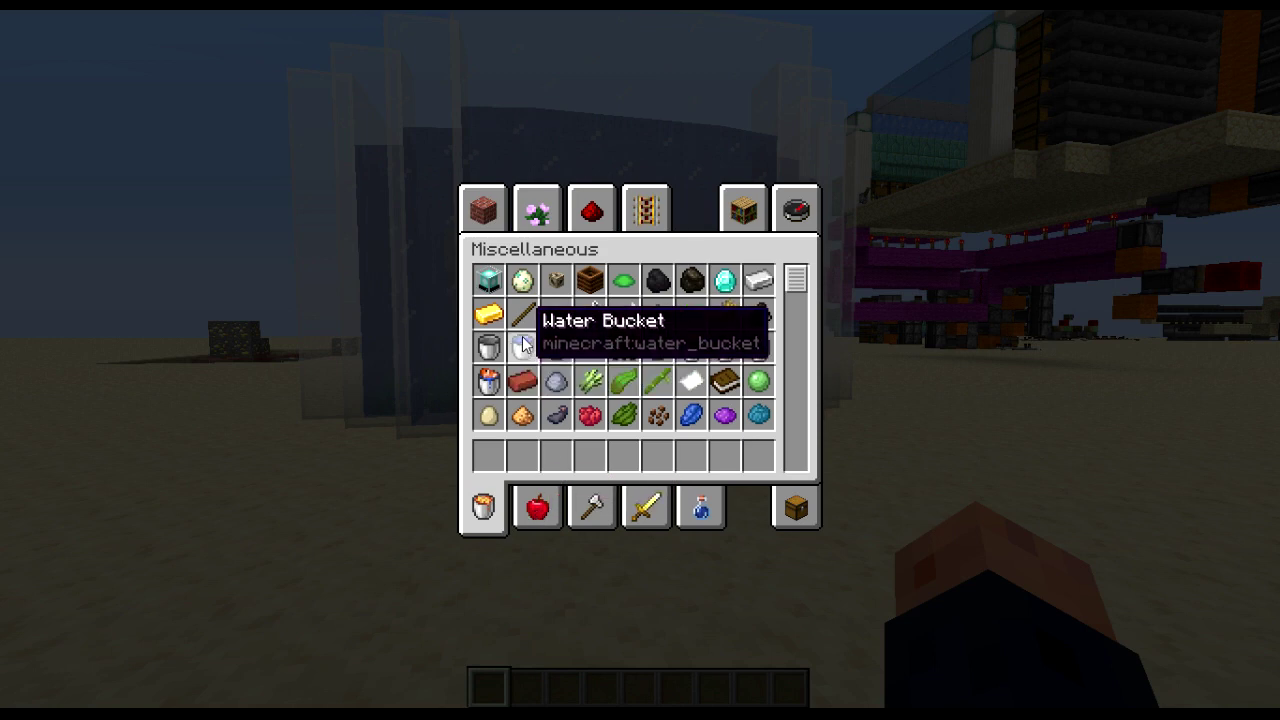
{"action": "left_click", "coordinate": [522, 314]}
{"action": "left_click", "coordinate": [489, 455]}
{"action": "key", "text": "e"}
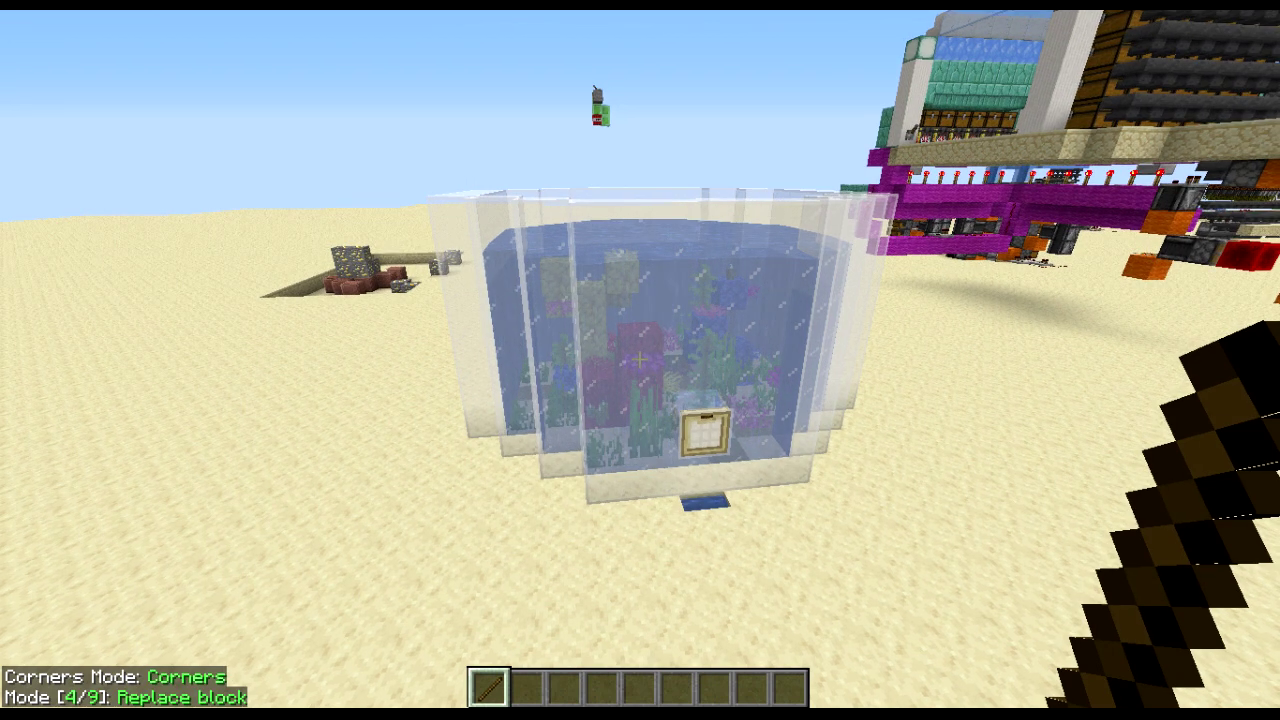
{"action": "scroll", "coordinate": [640, 360], "scroll_direction": "down", "scroll_amount": 4}
{"action": "scroll", "coordinate": [640, 360], "scroll_direction": "down", "scroll_amount": 2}
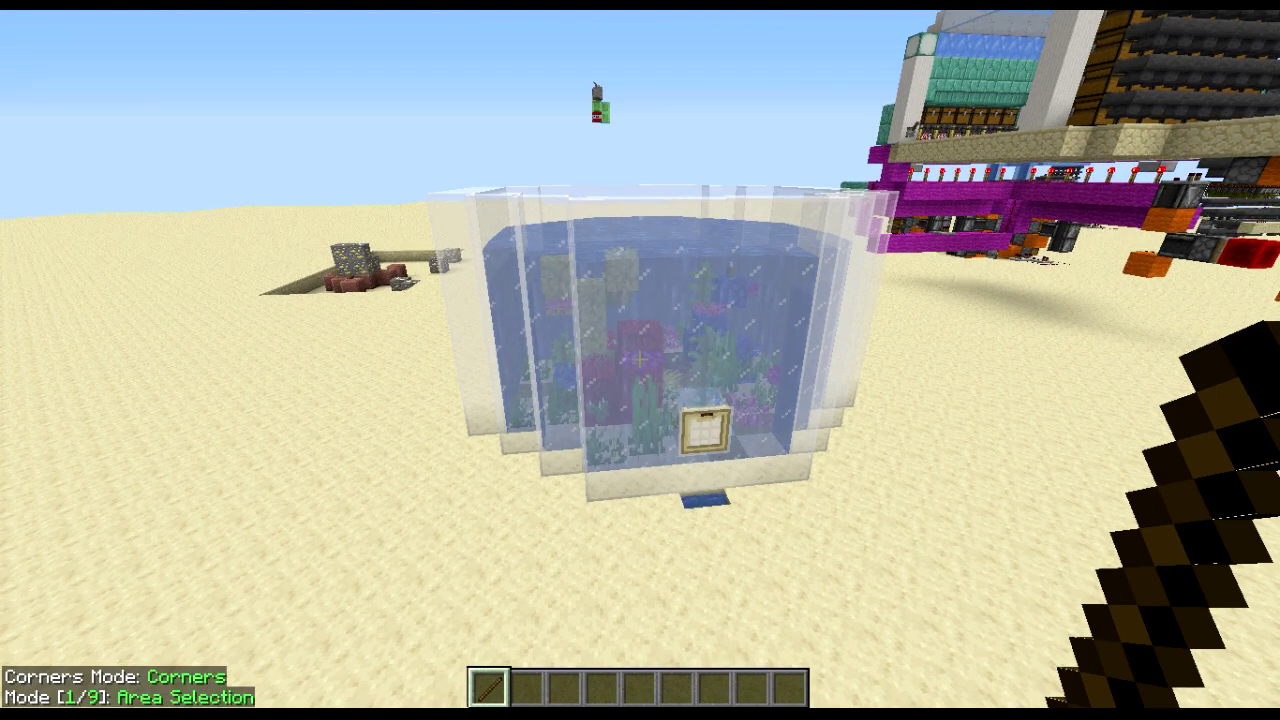
- Create a new area selection named Tutorial and make it the selected area
{"action": "key", "text": "m+s"}
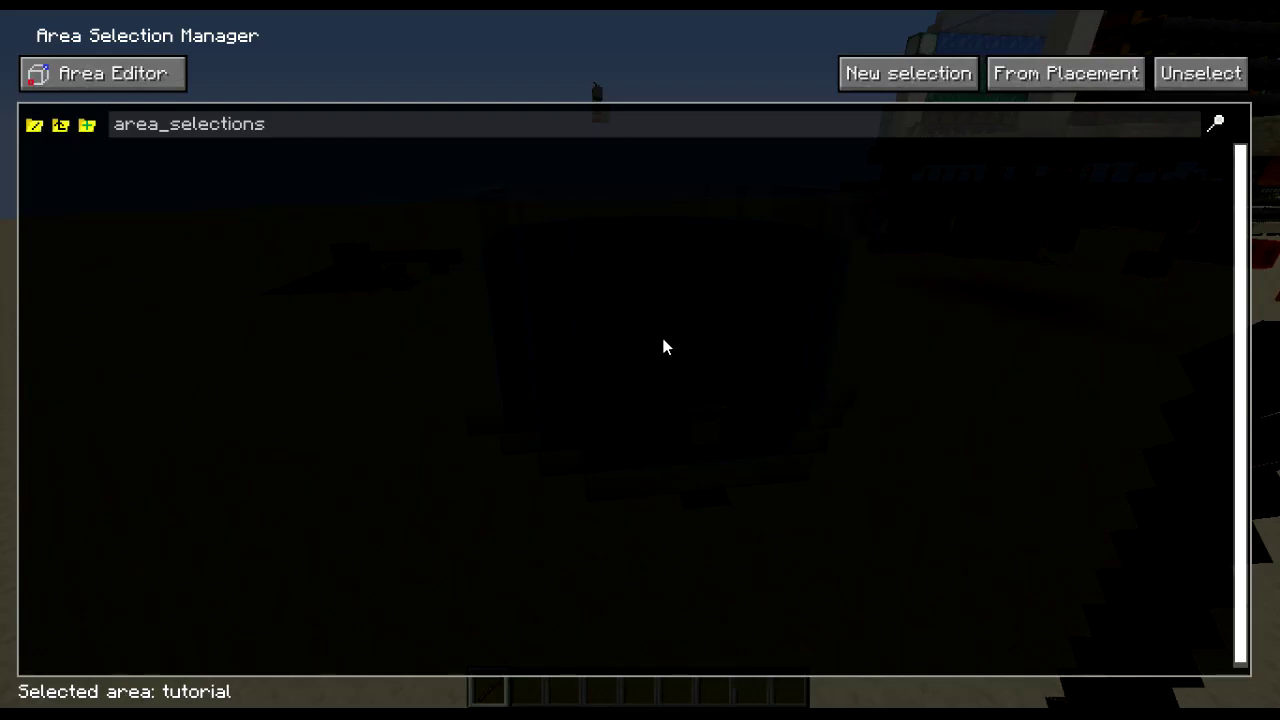
{"action": "left_click", "coordinate": [903, 80]}
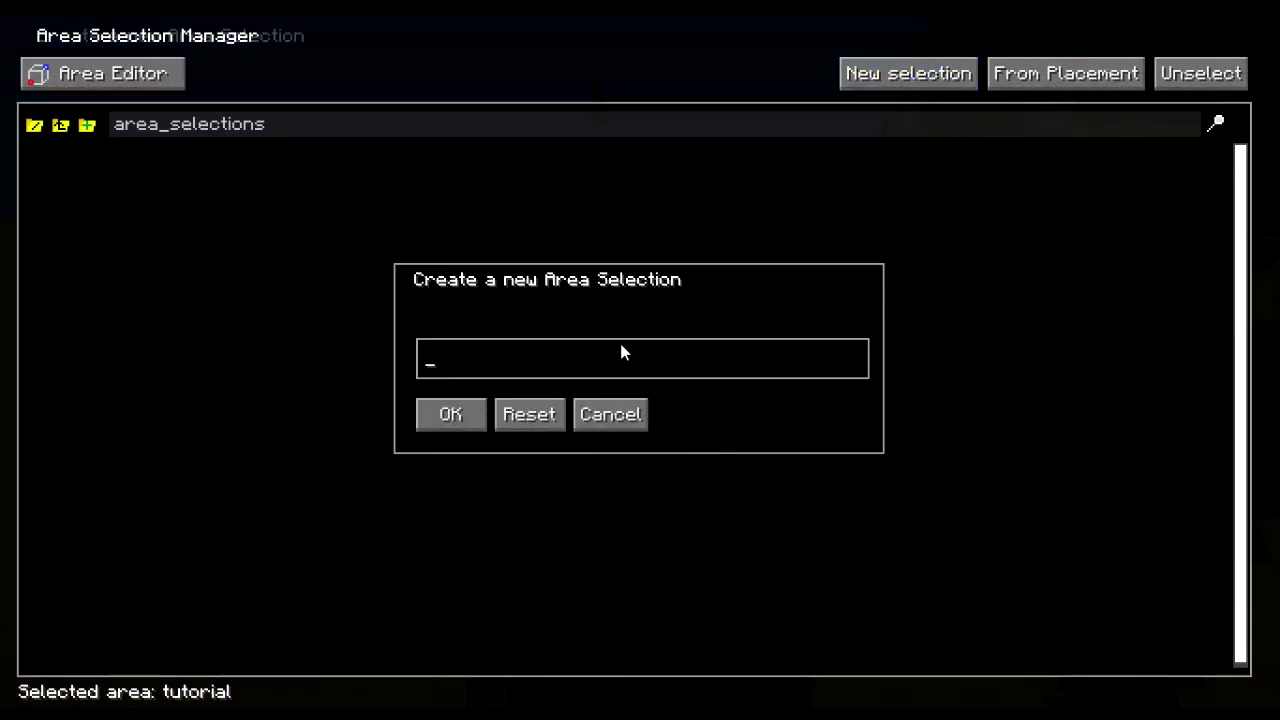
{"action": "type", "text": "Tutorial"}
{"action": "left_click", "coordinate": [451, 414]}
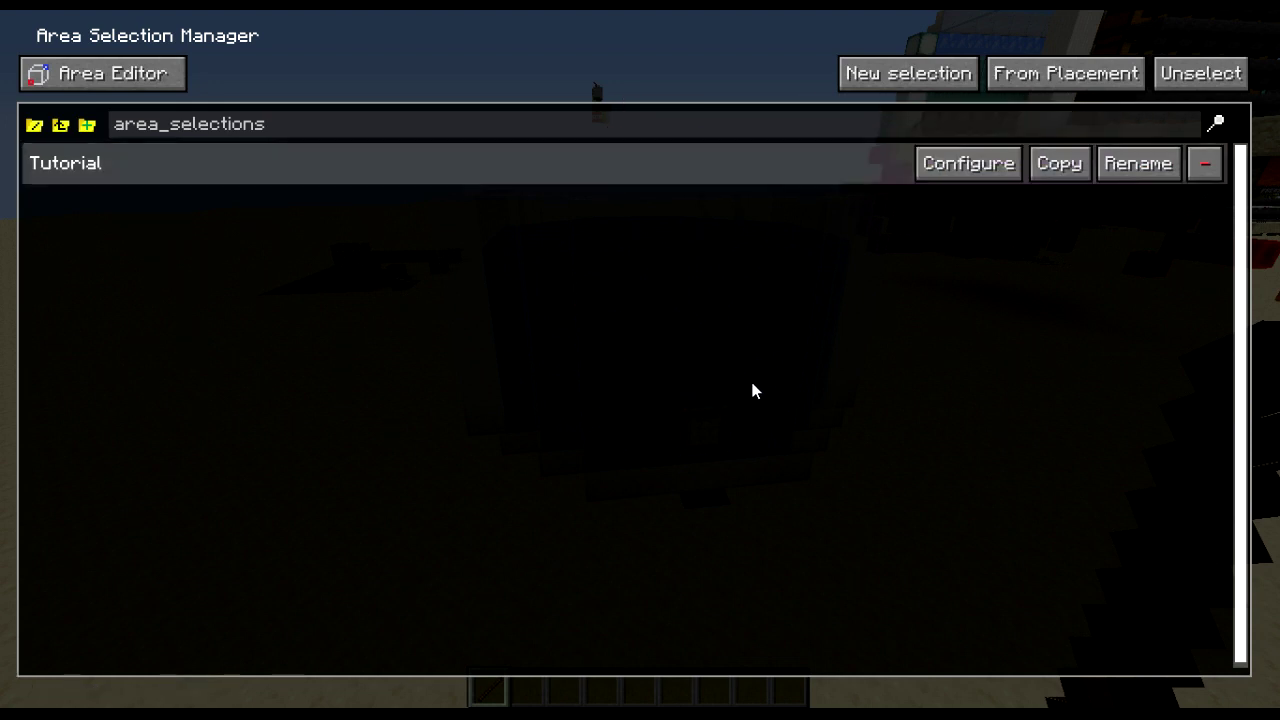
{"action": "left_click", "coordinate": [684, 169]}
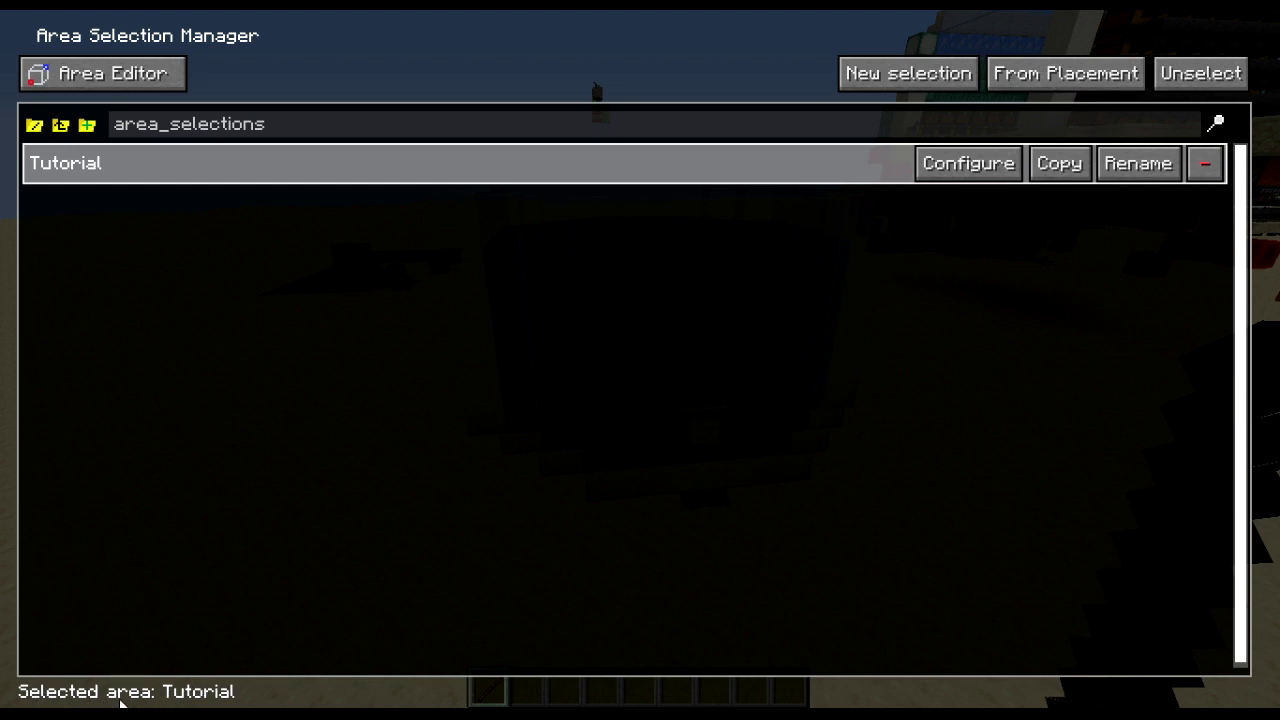
{"action": "key", "text": "Escape"}
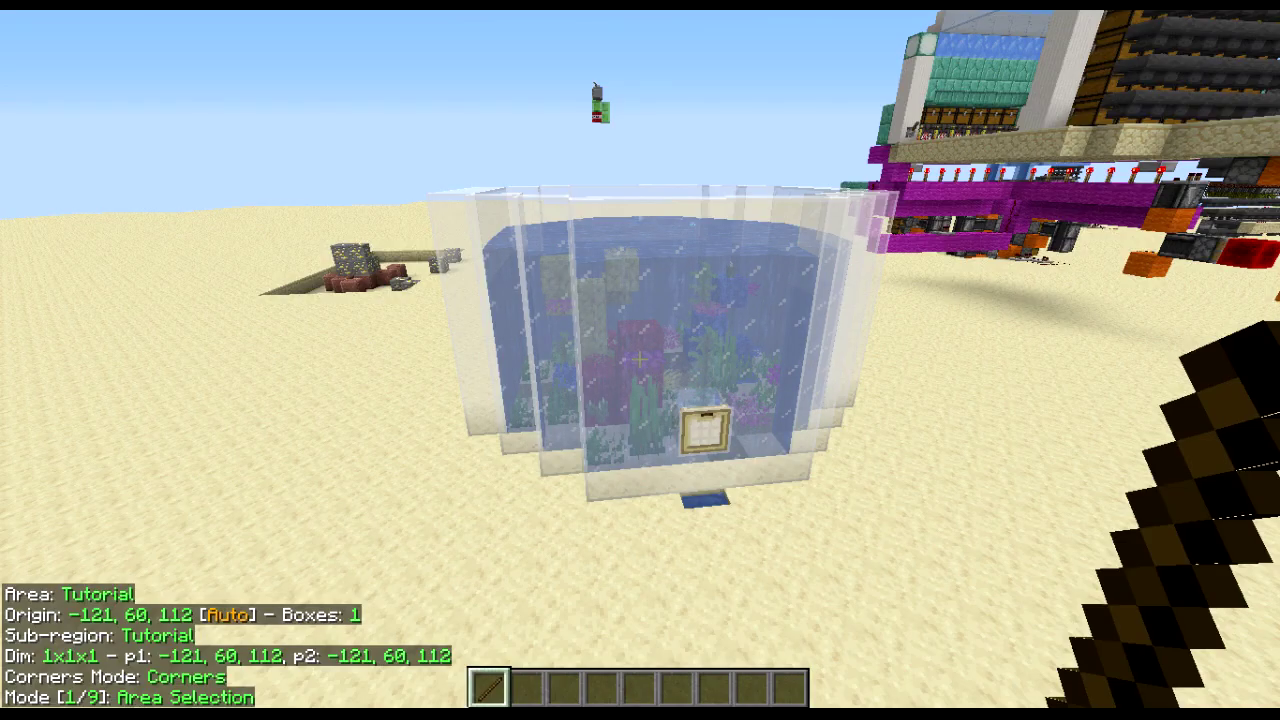
- Move the Tutorial selection's first corner past the far side of the fish tank to -114, 56, 94
{"action": "key", "text": "s"}
{"action": "key", "text": "shift"}
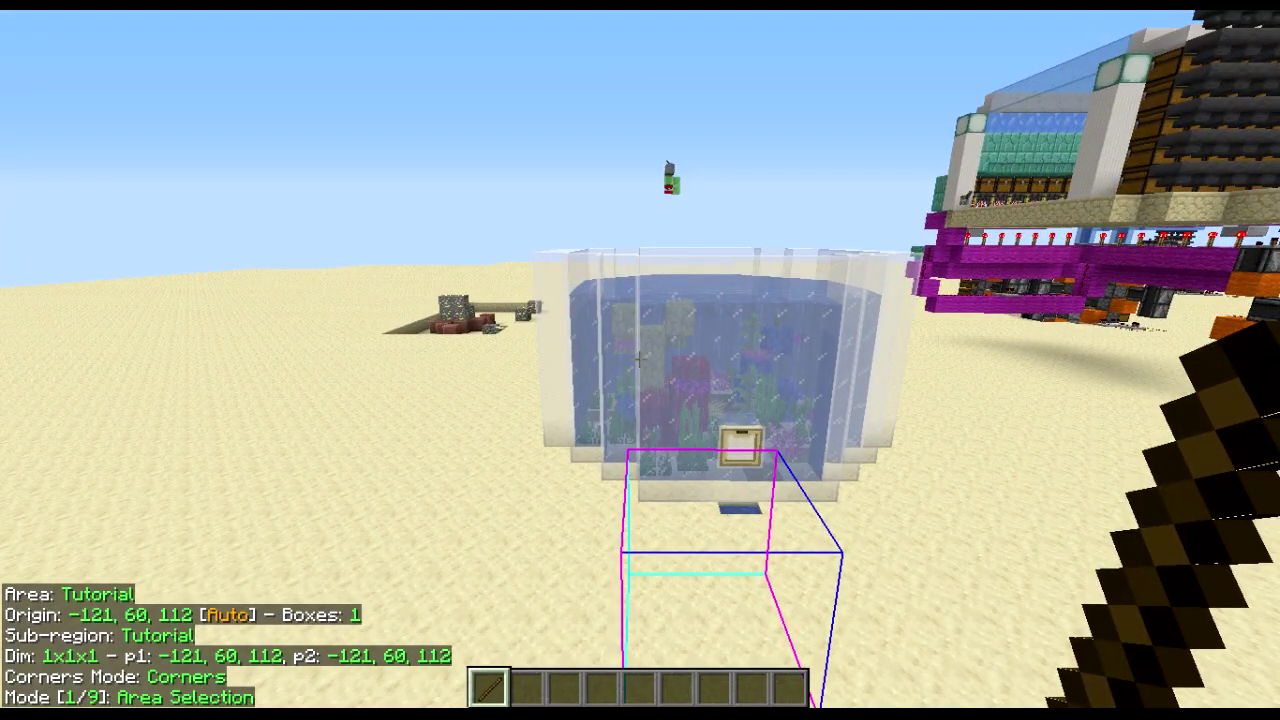
{"action": "scroll", "coordinate": [640, 360], "scroll_direction": "up", "scroll_amount": 4}
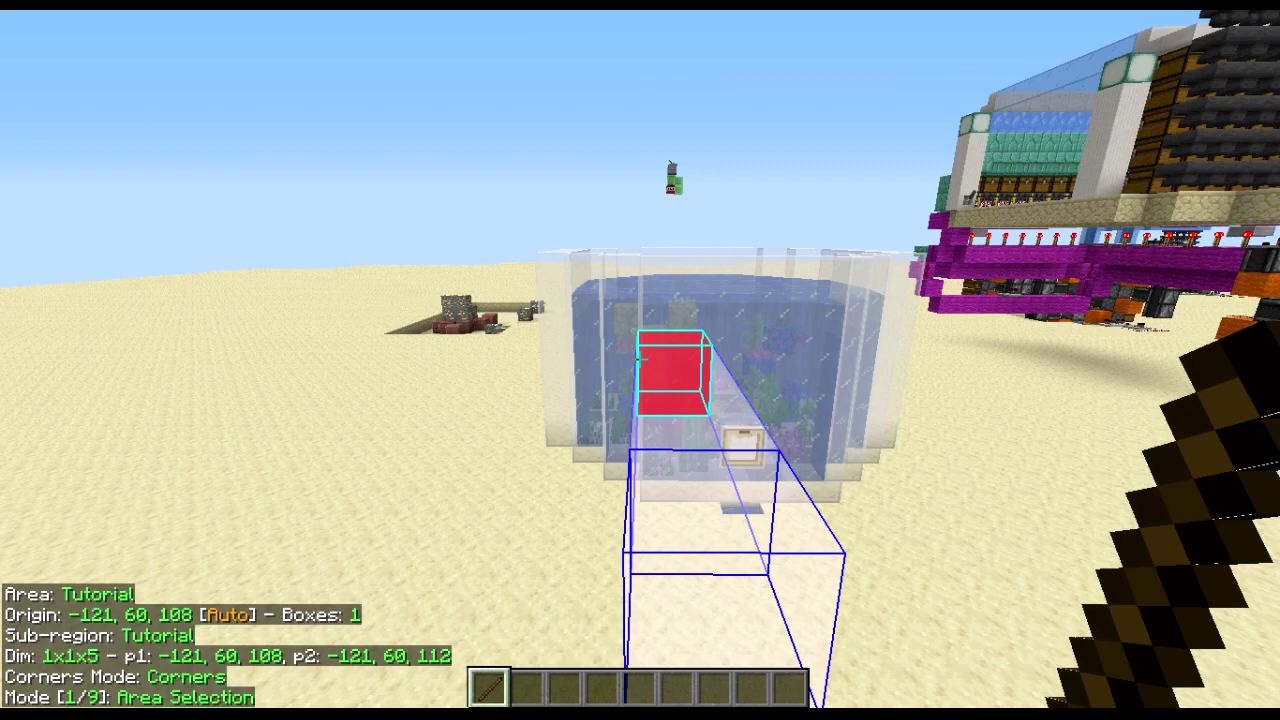
{"action": "scroll", "coordinate": [640, 360], "scroll_direction": "down", "scroll_amount": 3}
{"action": "scroll", "coordinate": [640, 360], "scroll_direction": "up", "scroll_amount": 2}
{"action": "scroll", "coordinate": [640, 360], "scroll_direction": "up", "scroll_amount": 3}
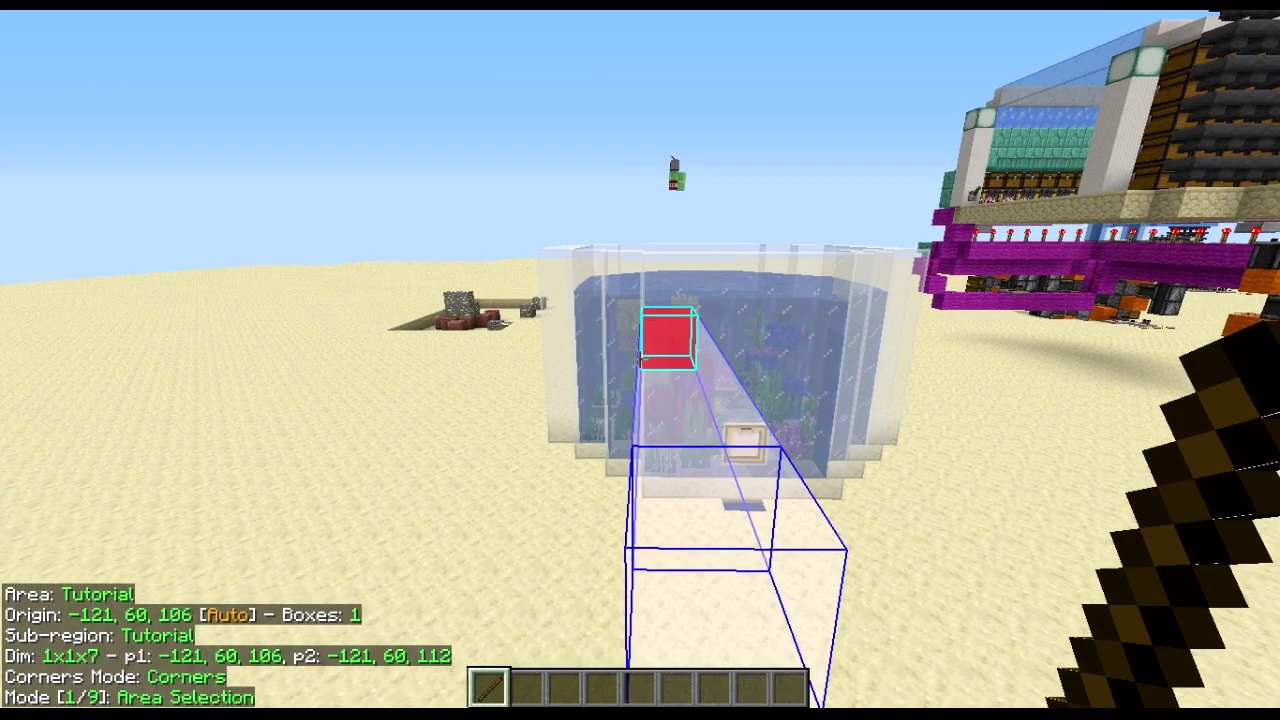
{"action": "scroll", "coordinate": [640, 360], "scroll_direction": "down", "scroll_amount": 5}
{"action": "scroll", "coordinate": [640, 360], "scroll_direction": "up", "scroll_amount": 13}
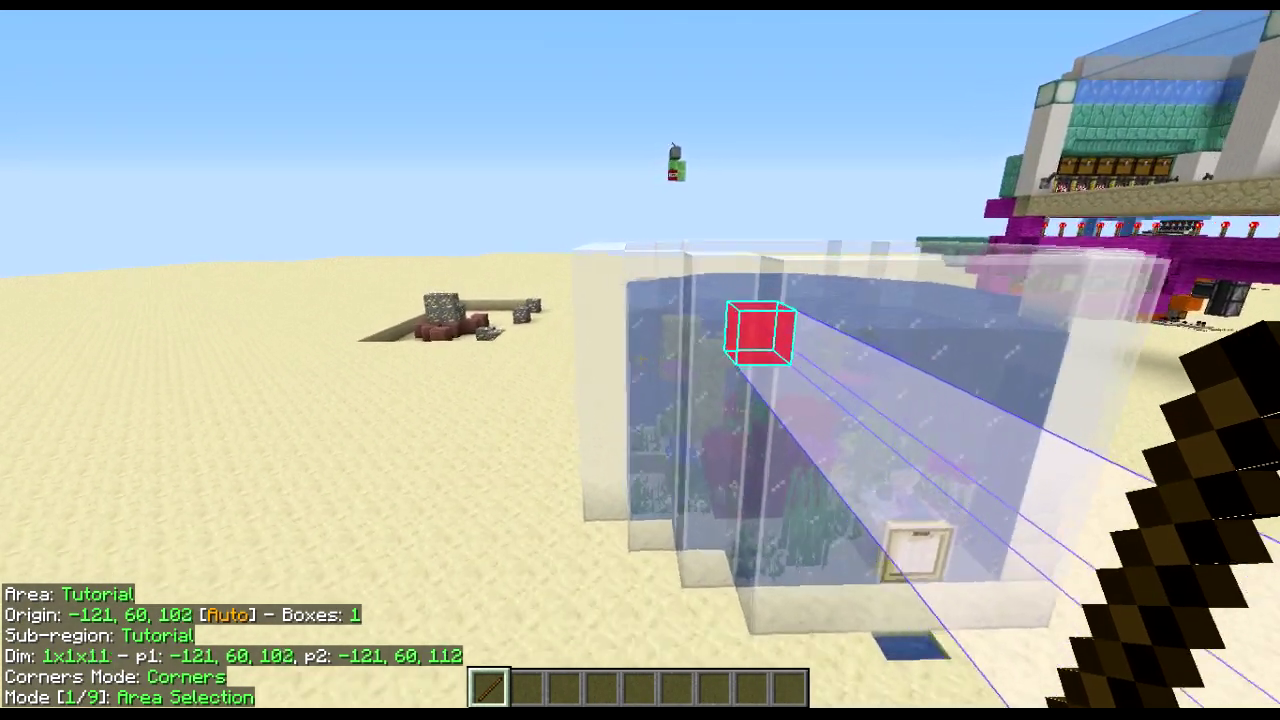
{"action": "scroll", "coordinate": [640, 360], "scroll_direction": "up", "scroll_amount": 3}
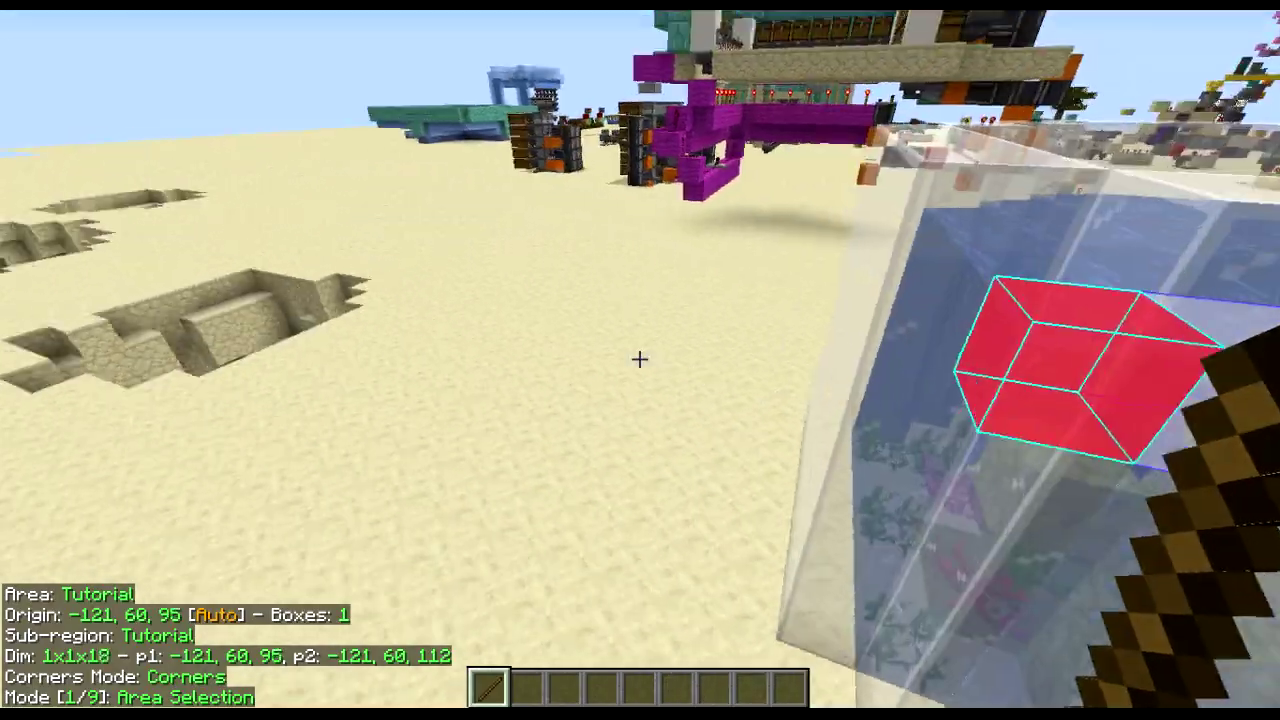
{"action": "scroll", "coordinate": [640, 360], "scroll_direction": "up", "scroll_amount": 1}
{"action": "scroll", "coordinate": [640, 360], "scroll_direction": "up", "scroll_amount": 5}
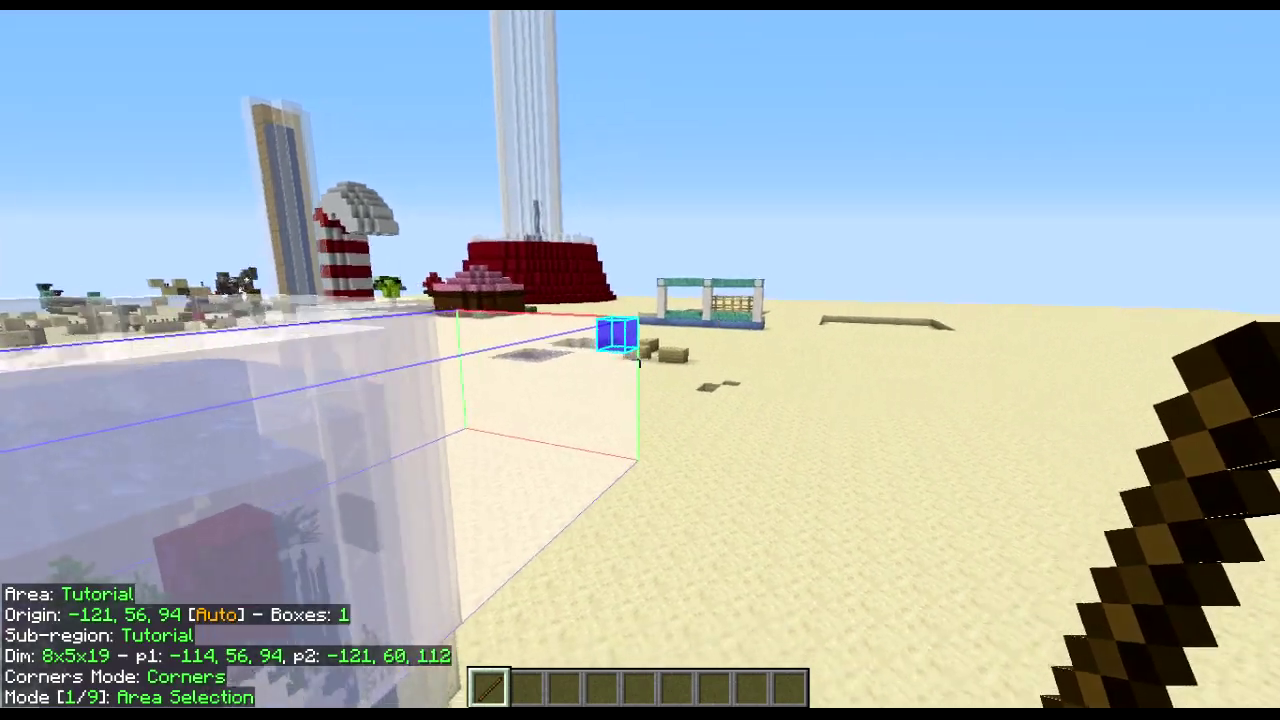
- Move the selection's second corner to -124, 61, 105 to enclose the front and top of the fish tank
{"action": "scroll", "coordinate": [640, 360], "scroll_direction": "up", "scroll_amount": 4}
{"action": "scroll", "coordinate": [640, 360], "scroll_direction": "up", "scroll_amount": 2}
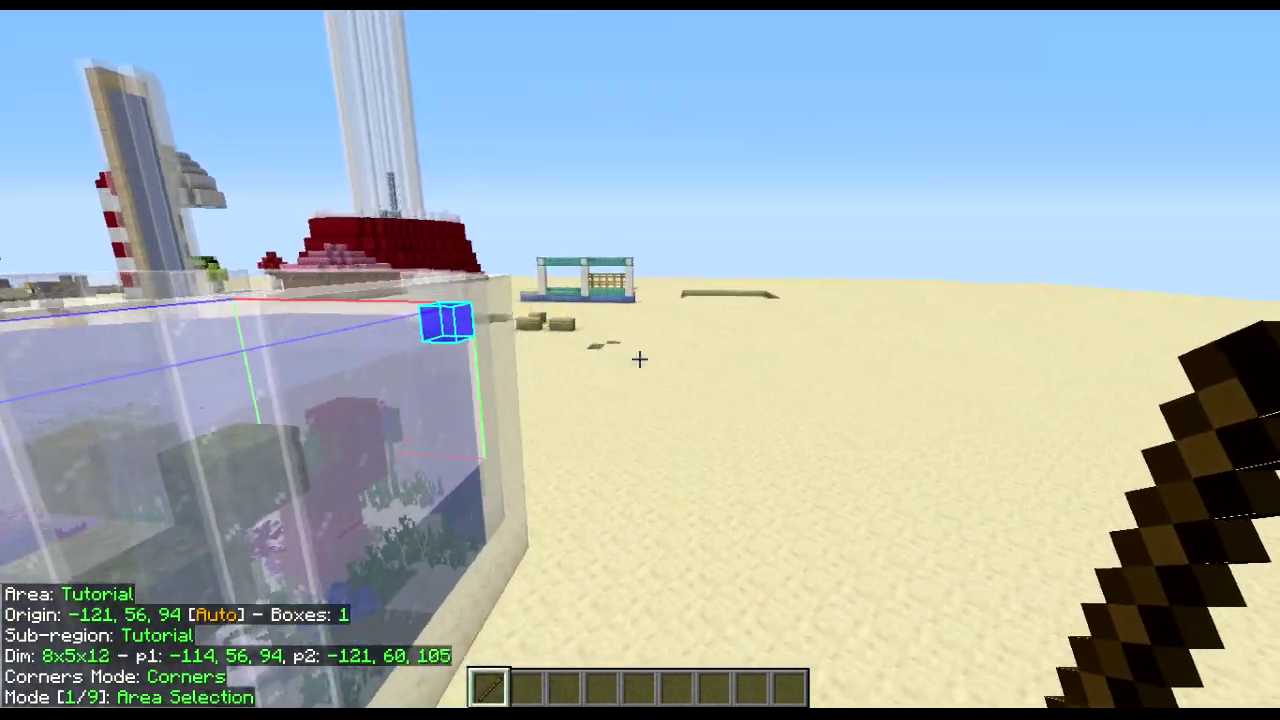
{"action": "scroll", "coordinate": [640, 360], "scroll_direction": "up", "scroll_amount": 2}
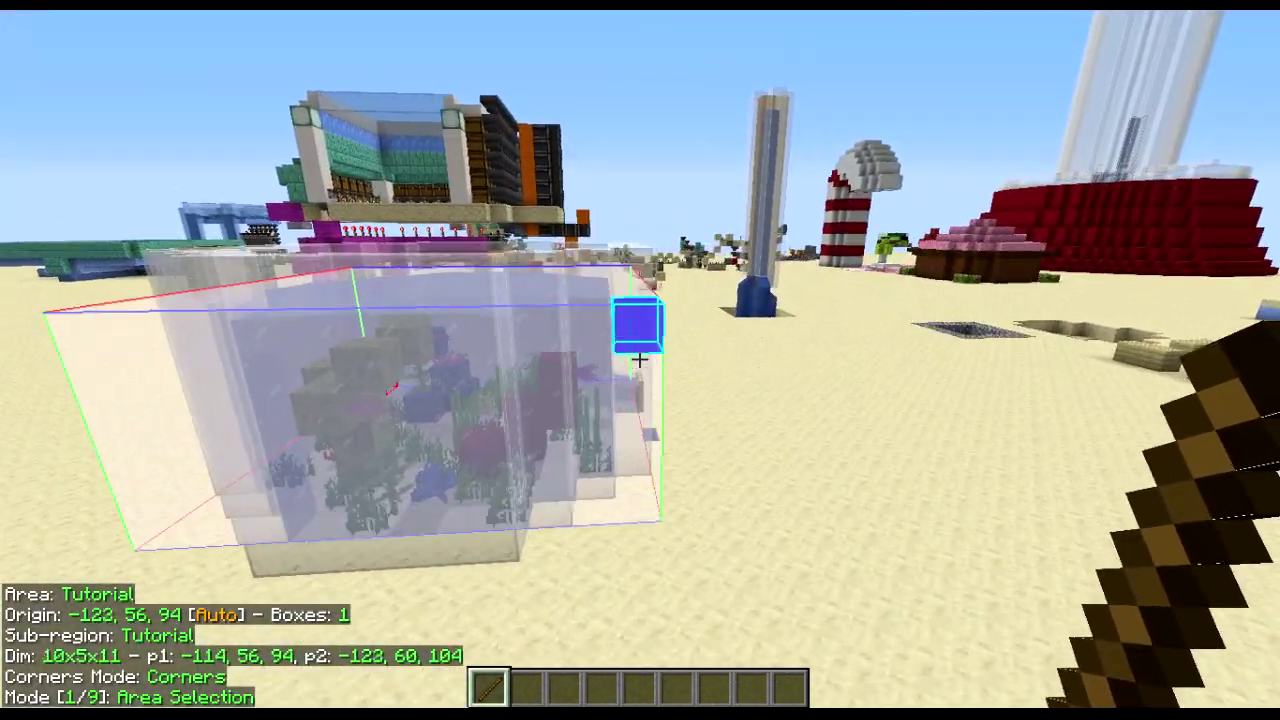
{"action": "scroll", "coordinate": [640, 360], "scroll_direction": "up", "scroll_amount": 1}
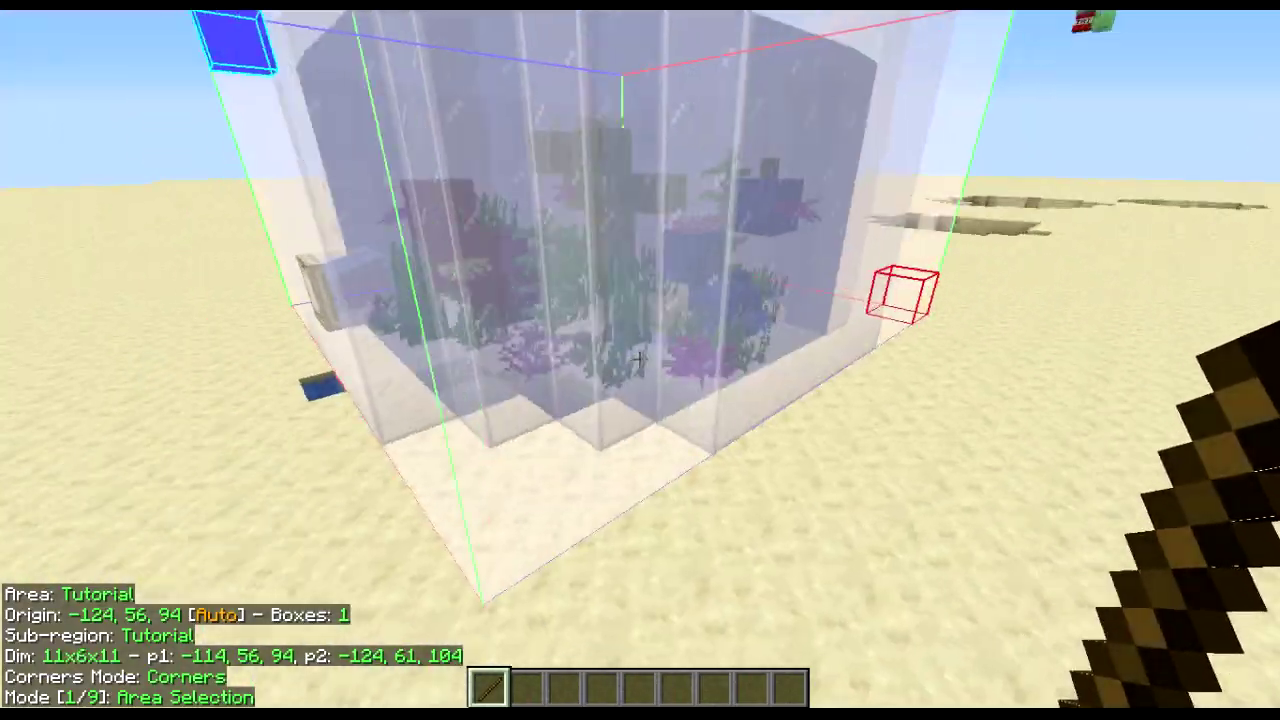
{"action": "scroll", "coordinate": [640, 360], "scroll_direction": "down", "scroll_amount": 1}
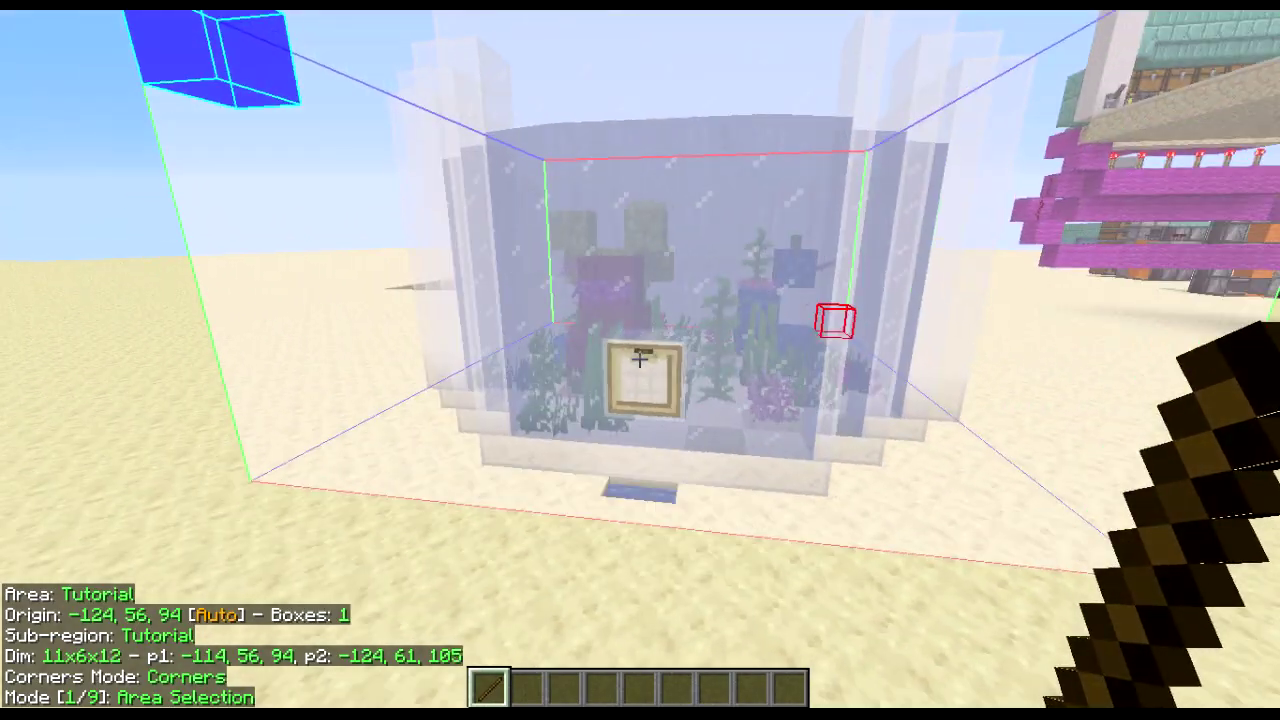
- Lower the selection's first corner by one block to -114, 55, 94
{"action": "key", "text": "w"}
{"action": "key", "text": "d"}
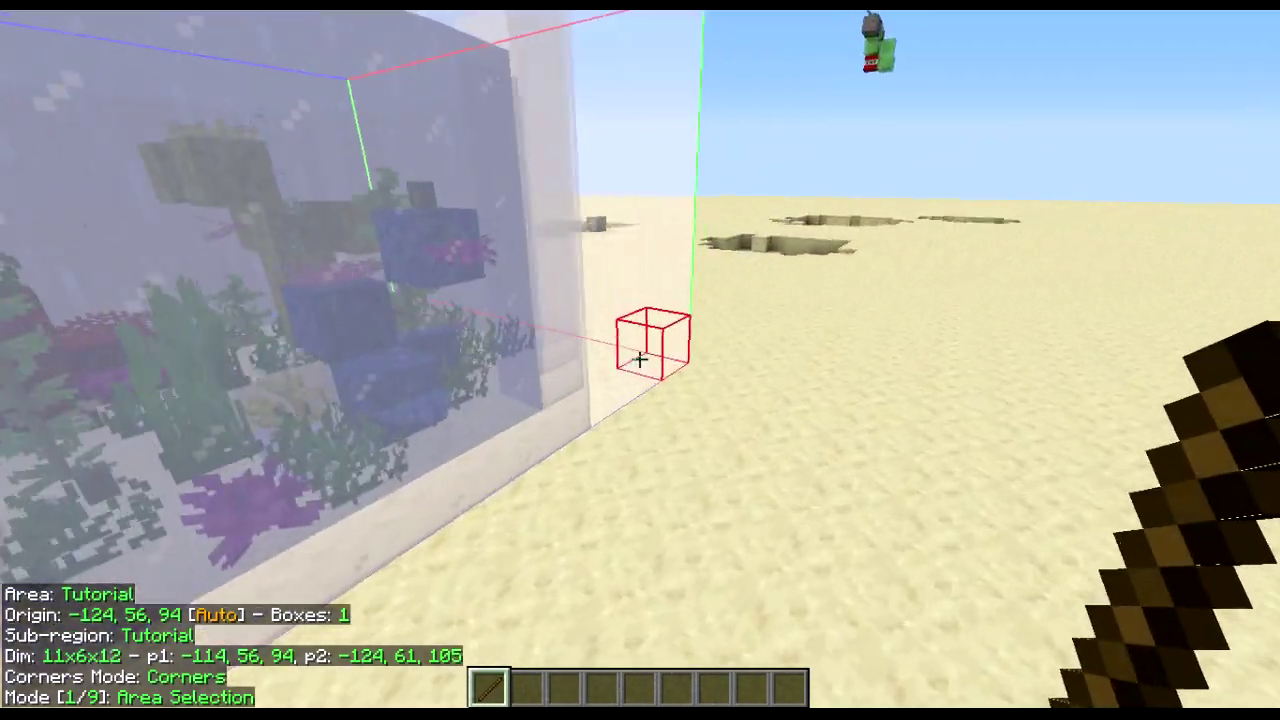
{"action": "scroll", "coordinate": [640, 360], "scroll_direction": "up", "scroll_amount": 1}
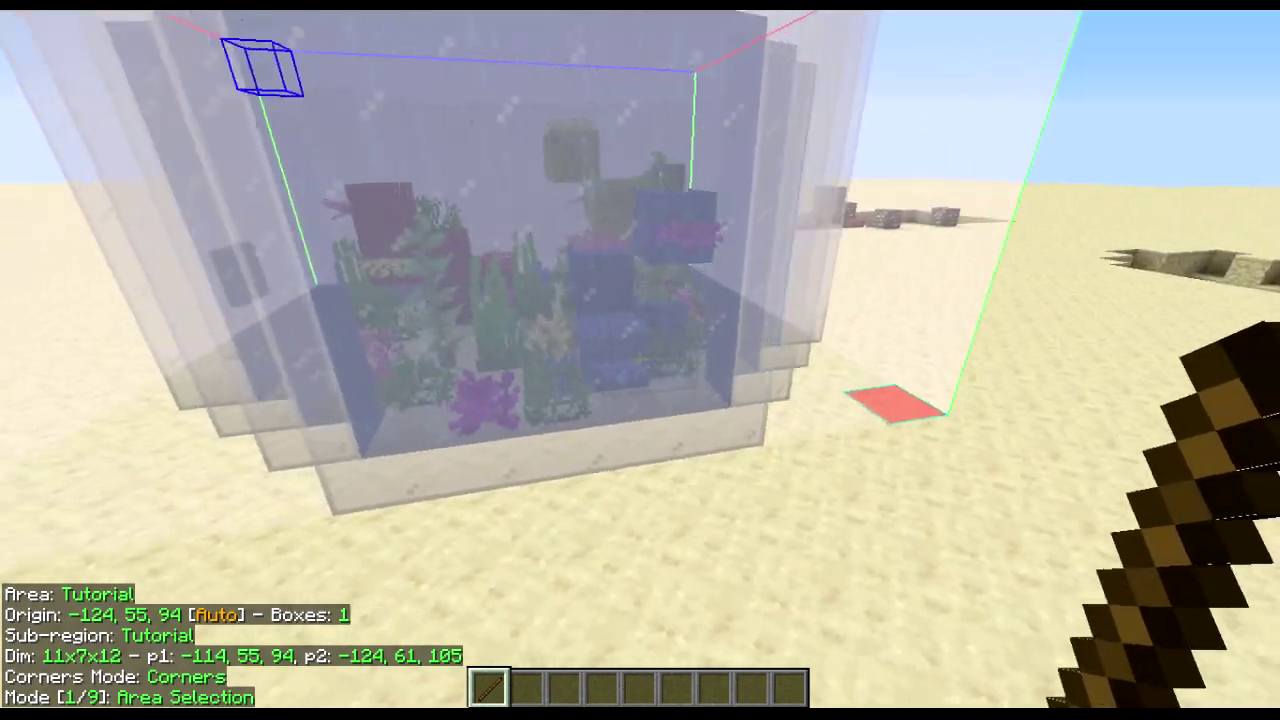
- Check from several sides that the selection box encloses the whole fish tank
{"action": "key", "text": "a"}
{"action": "key", "text": "space"}
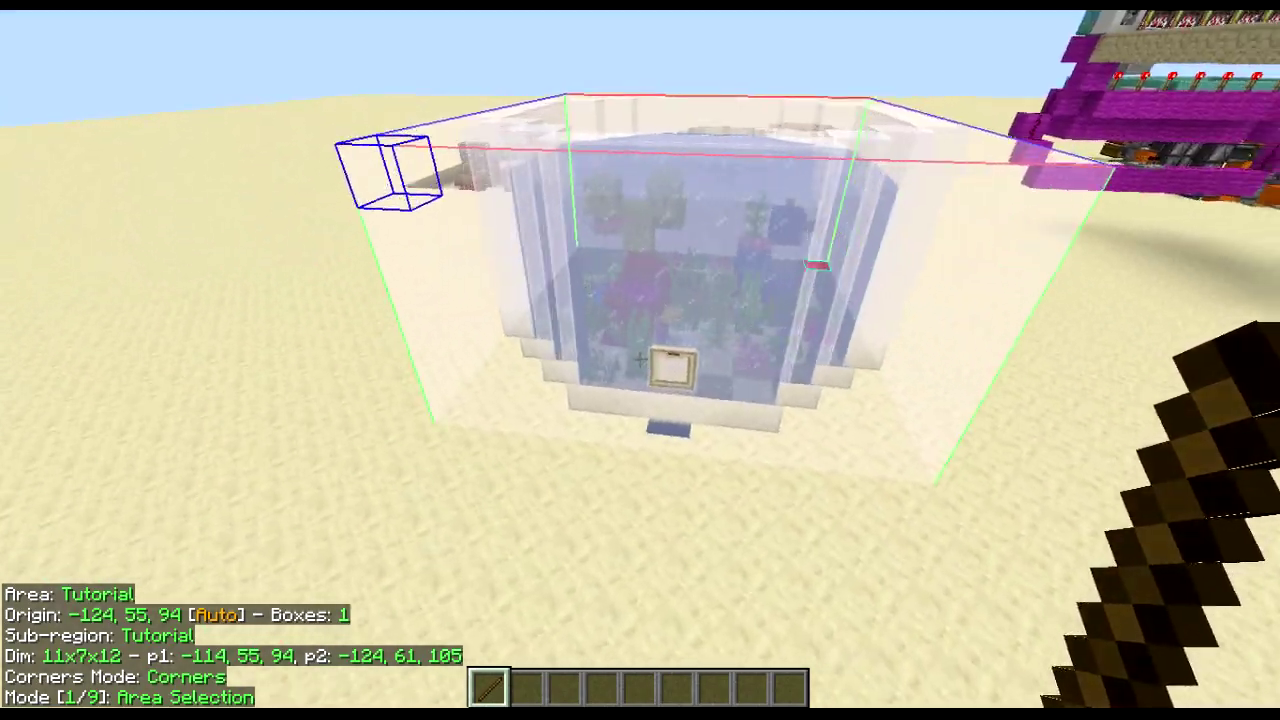
{"action": "key", "text": "a"}
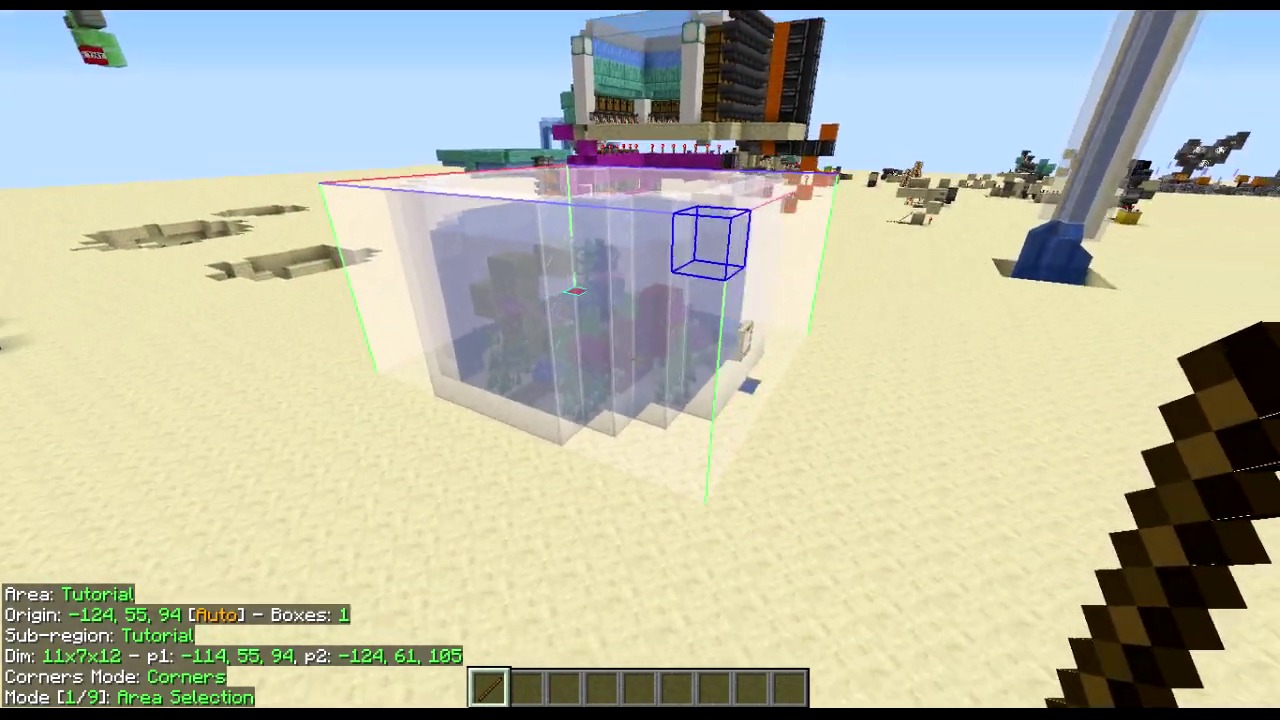
{"action": "key", "text": "d"}
{"action": "key", "text": "w"}
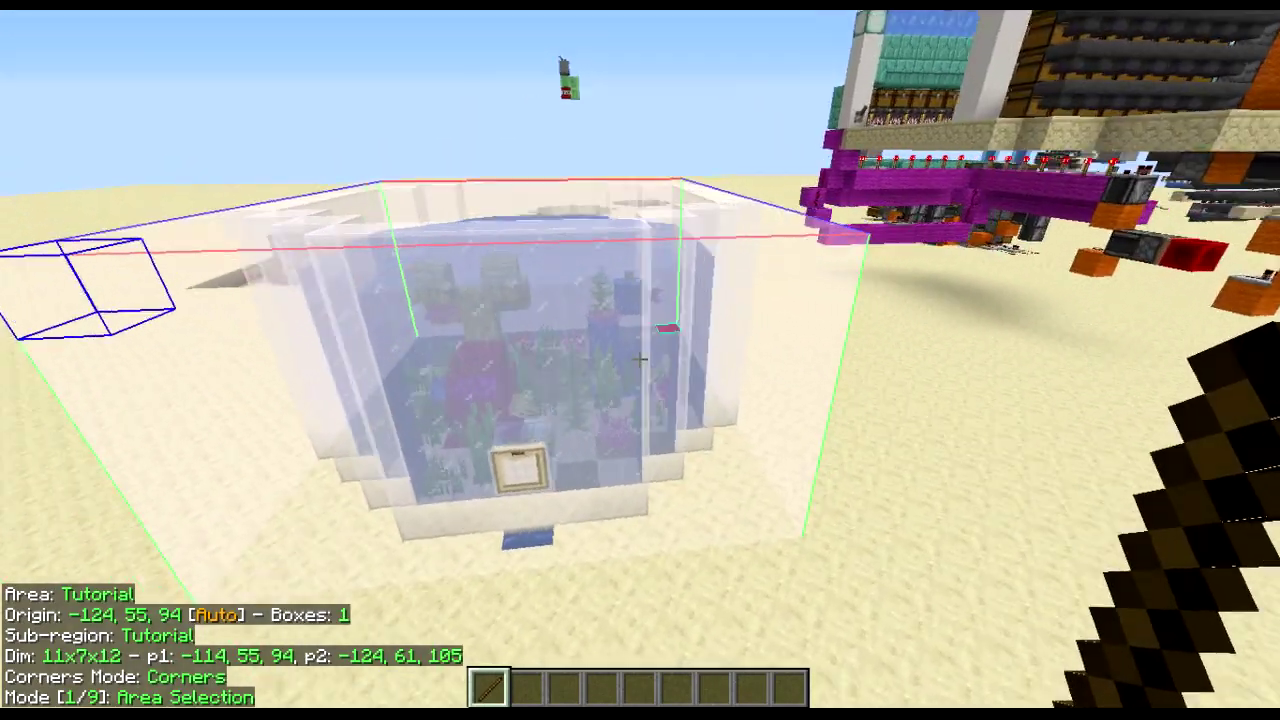
{"action": "key", "text": "s"}
{"action": "key", "text": "d"}
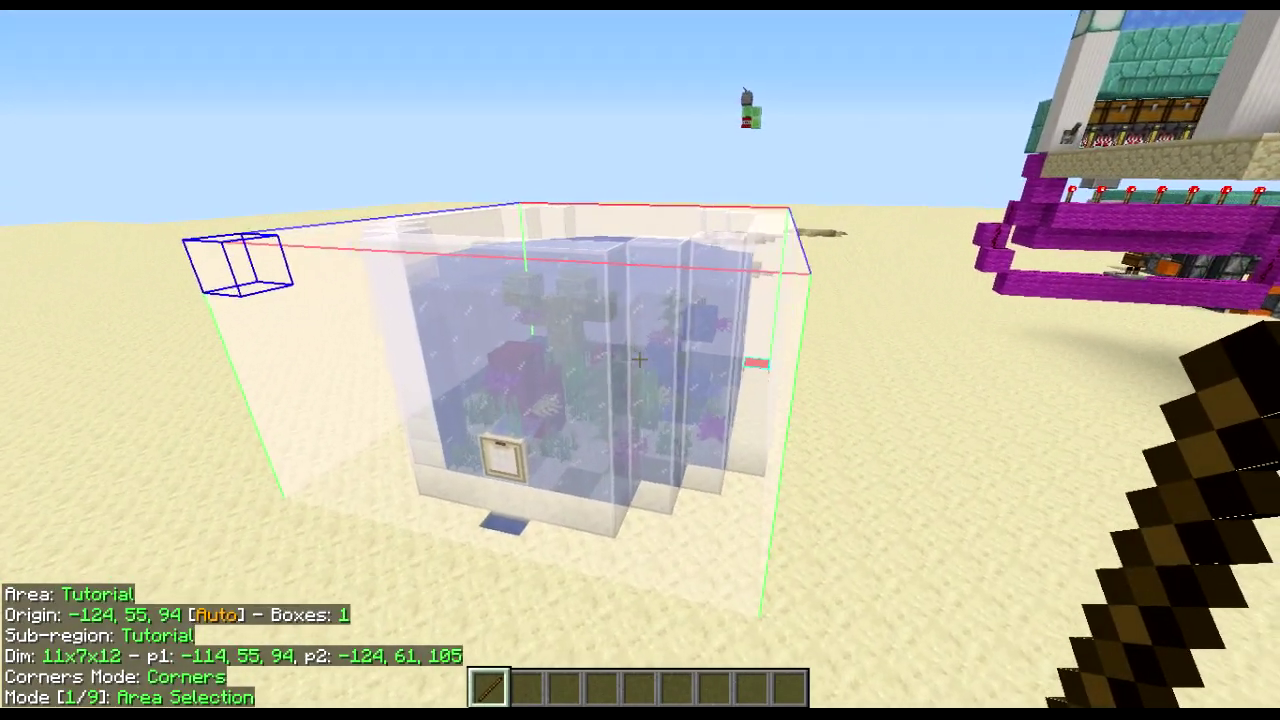
{"action": "key", "text": "a"}
{"action": "key", "text": "w"}
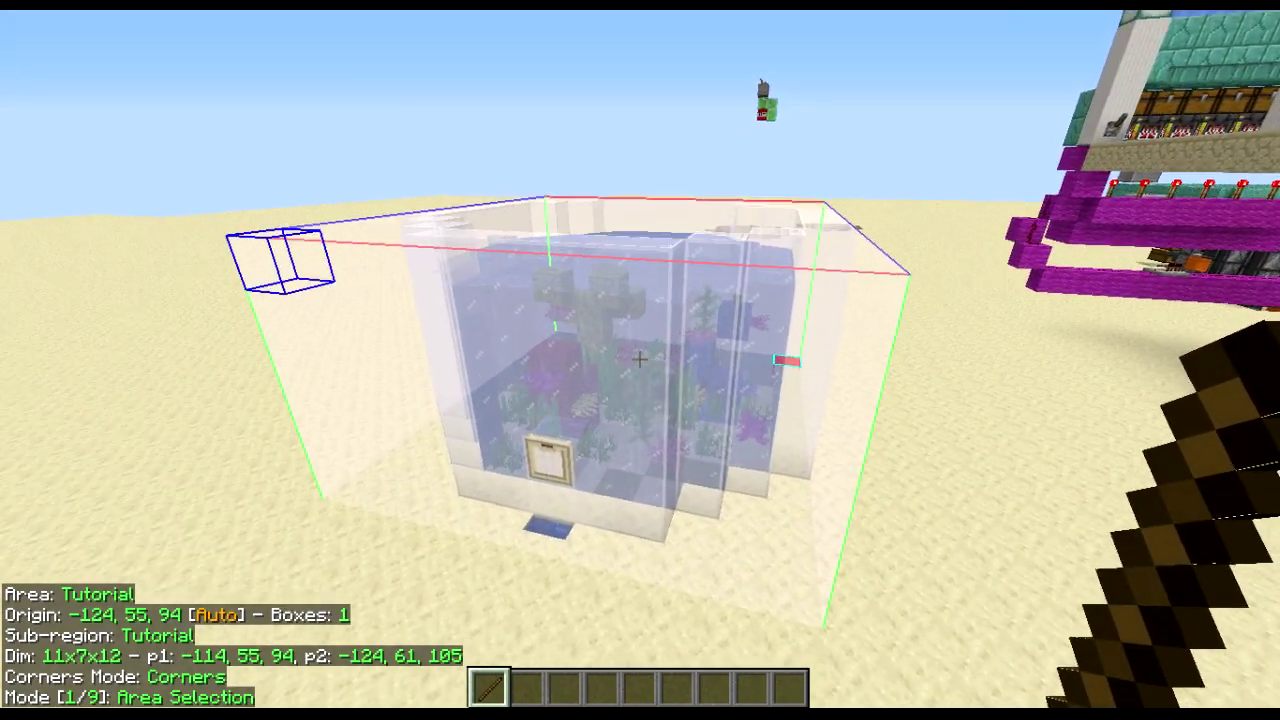
- Save the selected area as a schematic named Tutorial
{"action": "key", "text": "ctrl+alt+s"}
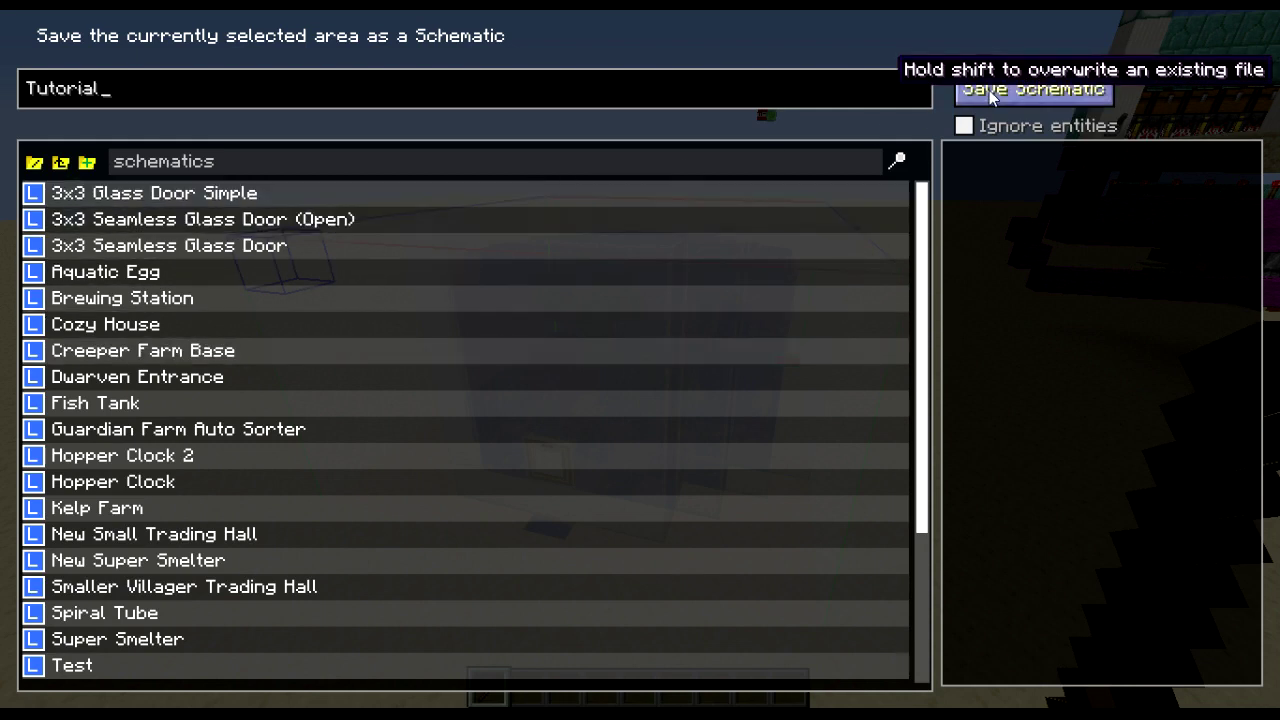
{"action": "left_click", "coordinate": [989, 90]}
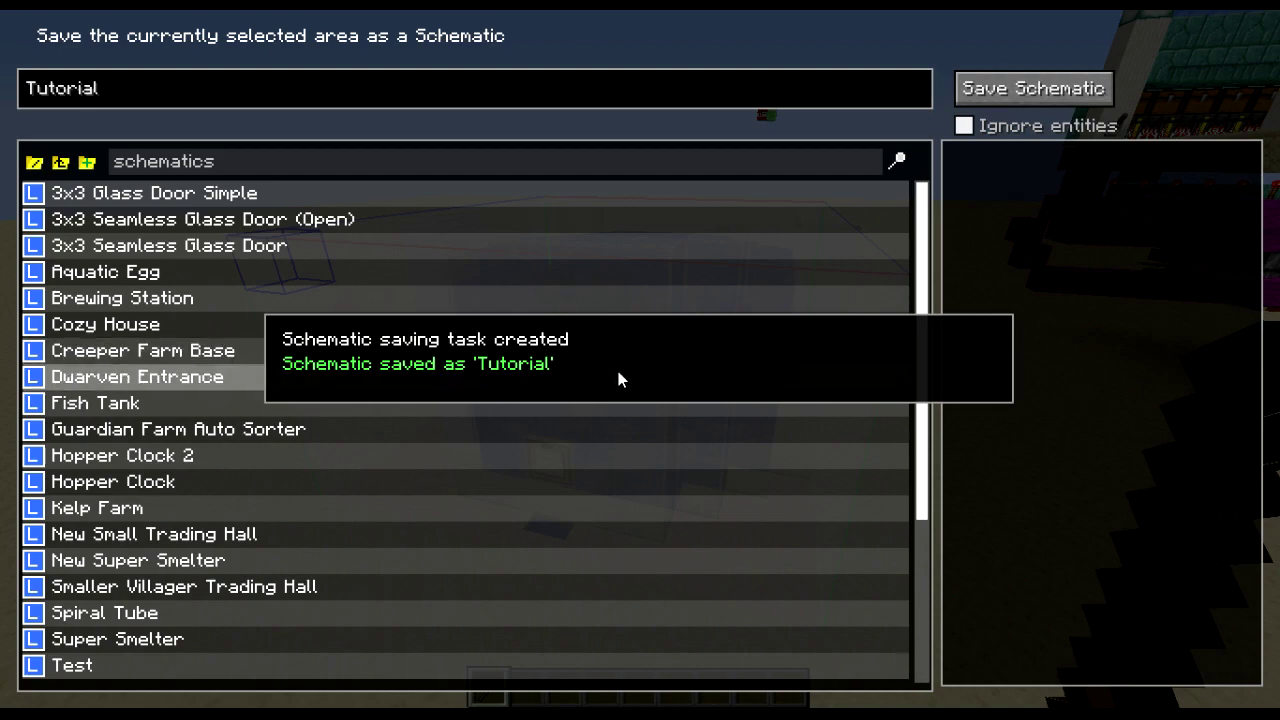
{"action": "key", "text": "Escape"}
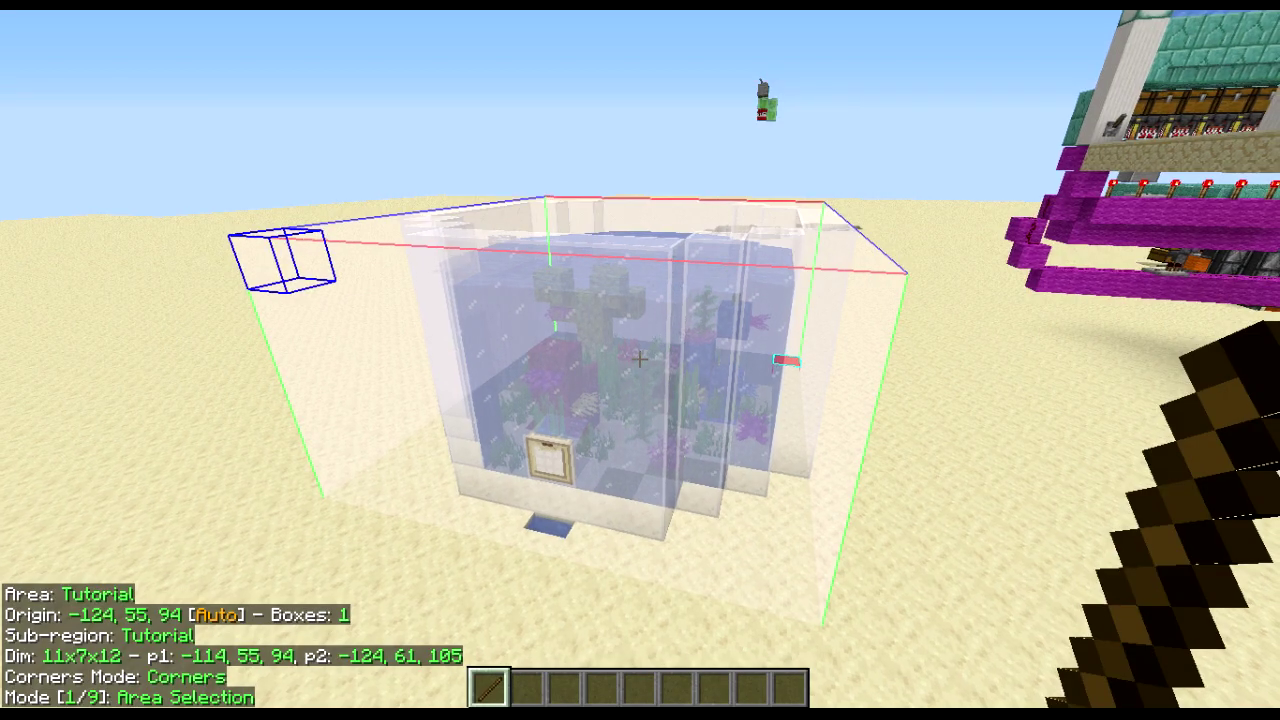
- Assign Left Control + S as the hotkey for saveAreaAsInMemorySchematic in the Litematica configs
{"action": "key", "text": "s"}
{"action": "key", "text": "d"}
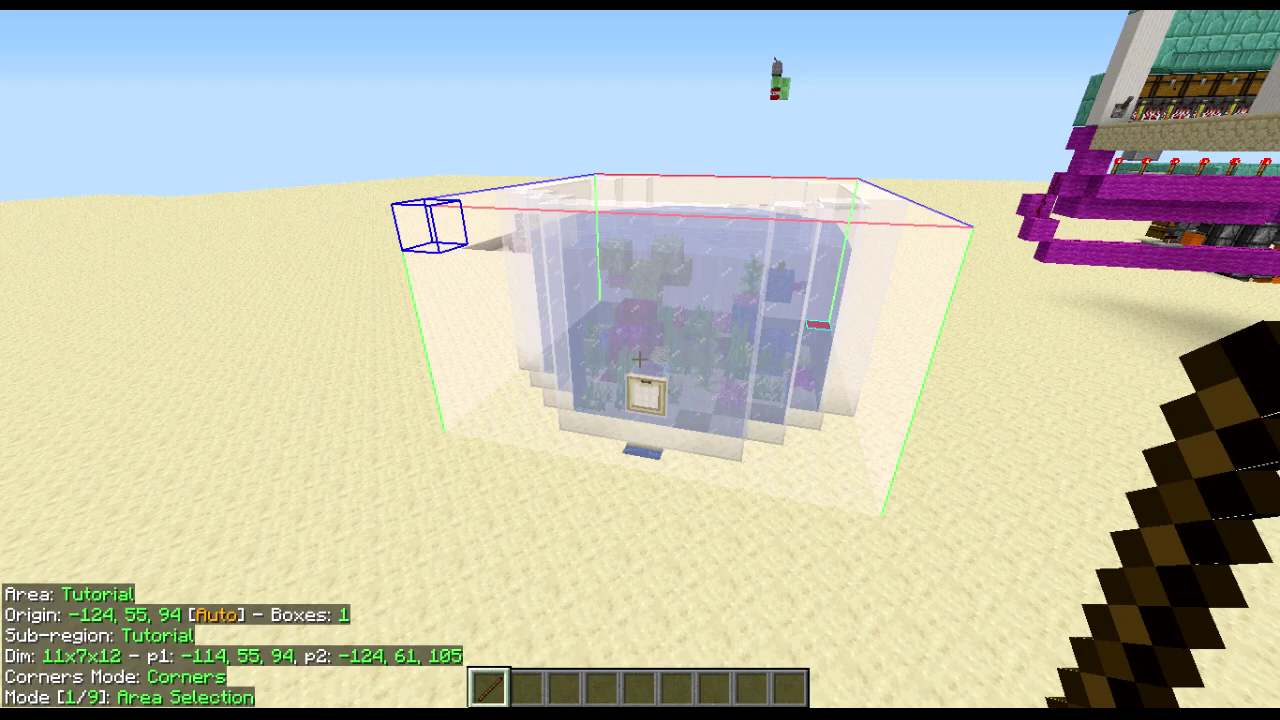
{"action": "key", "text": "m+c"}
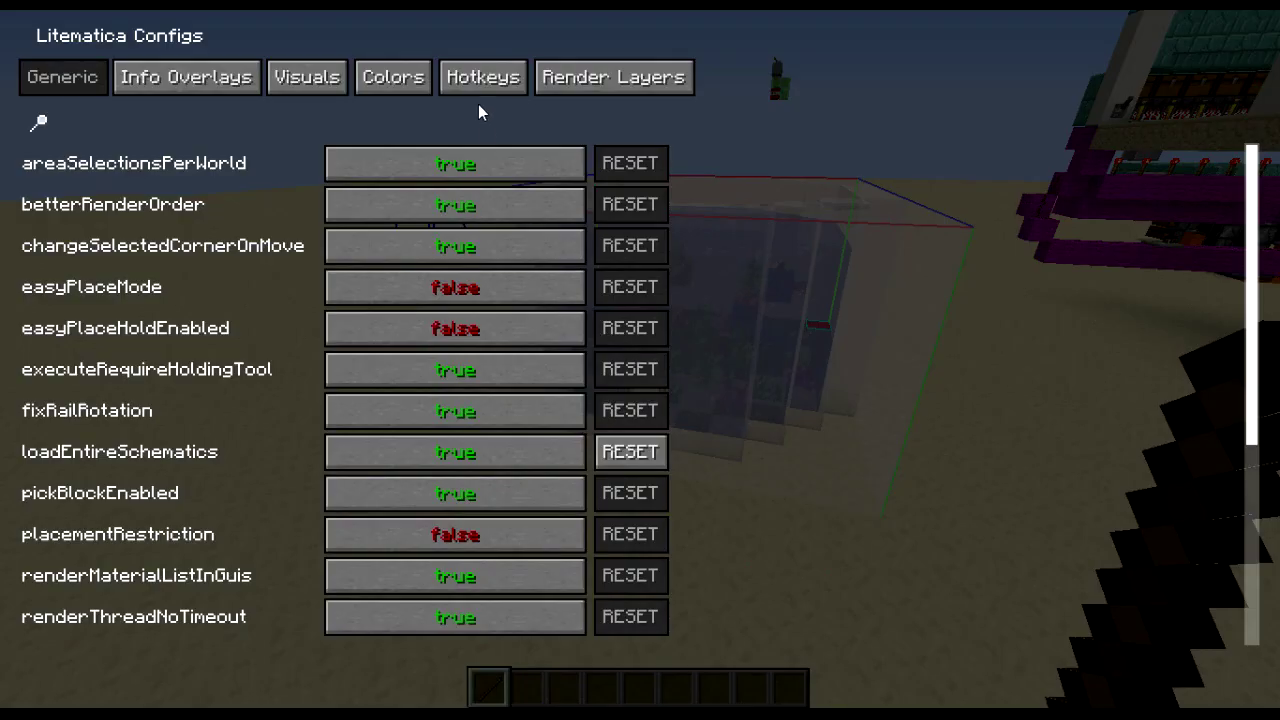
{"action": "left_click", "coordinate": [475, 92]}
{"action": "scroll", "coordinate": [289, 298], "scroll_direction": "down", "scroll_amount": 6}
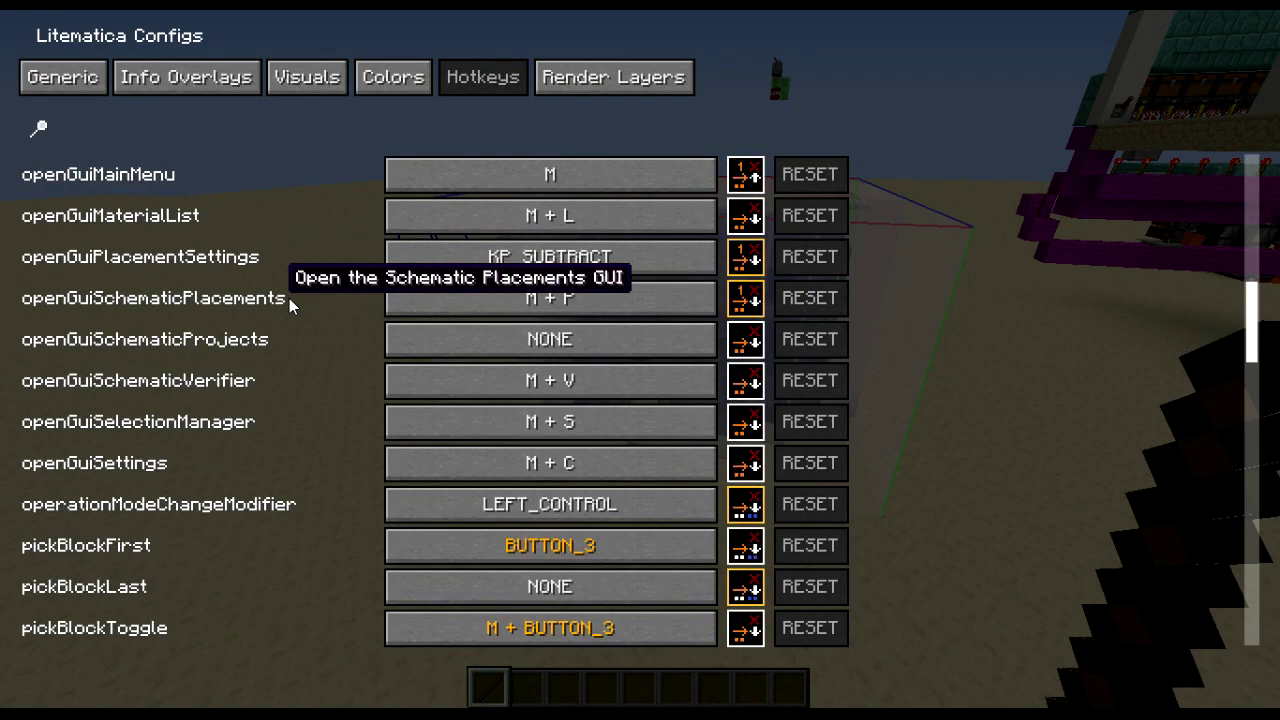
{"action": "scroll", "coordinate": [289, 298], "scroll_direction": "down", "scroll_amount": 3}
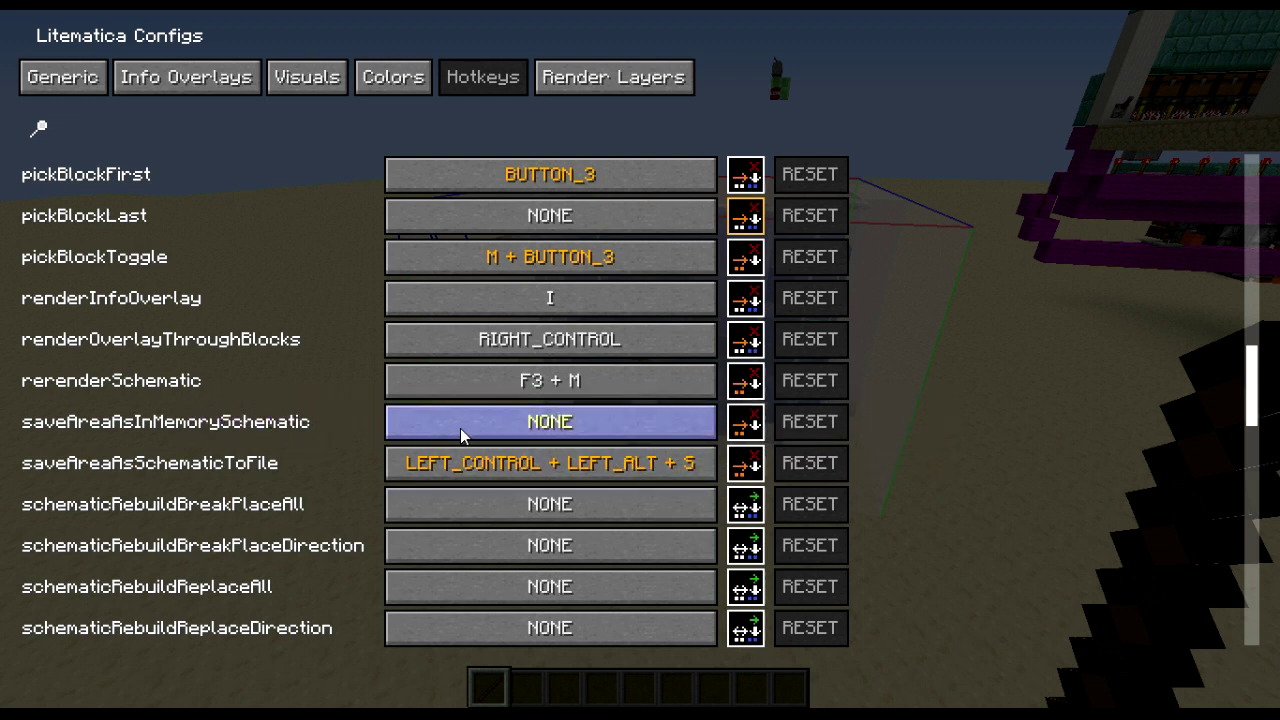
{"action": "left_click", "coordinate": [476, 428]}
{"action": "key", "text": "ctrl+s"}
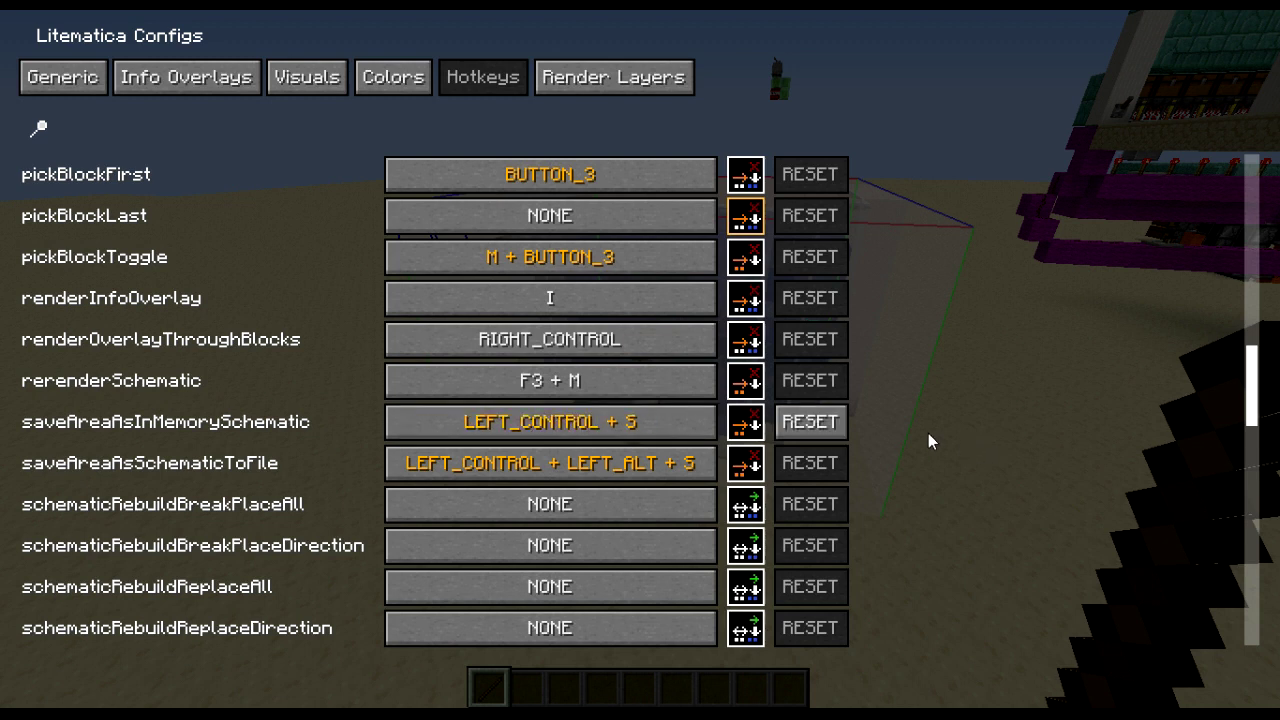
{"action": "key", "text": "Escape"}
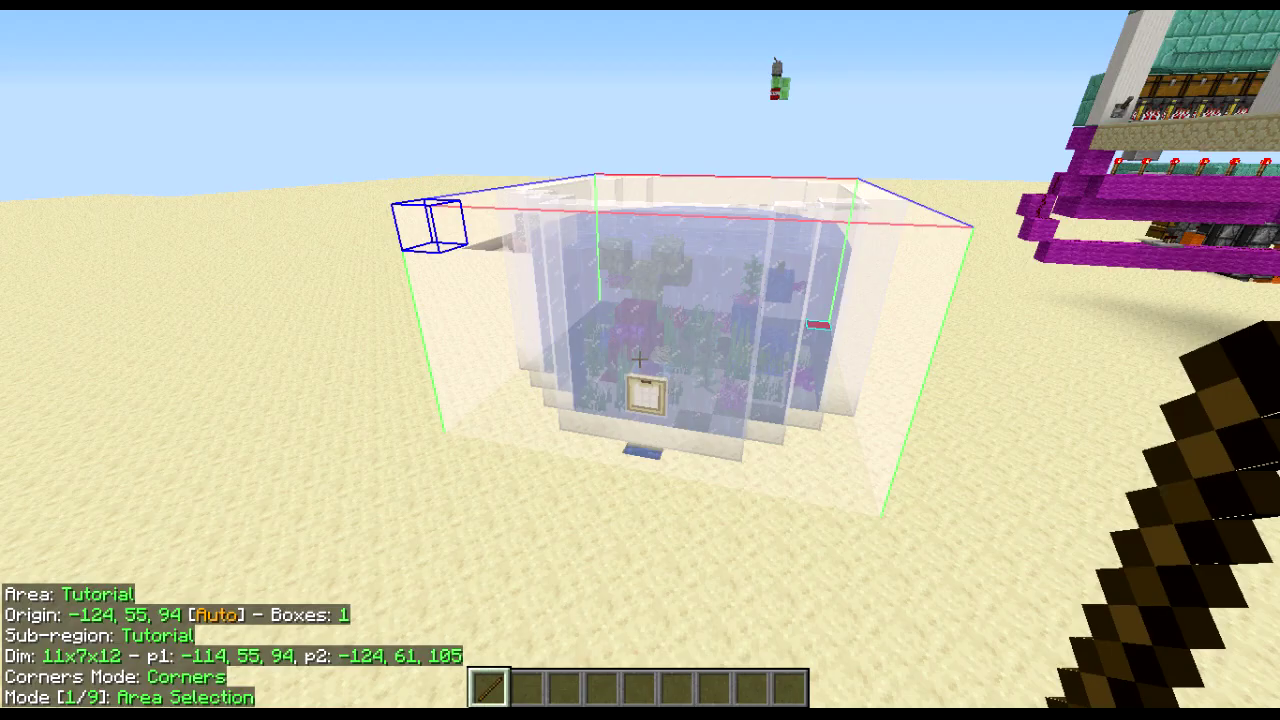
- Save the selected fish tank area as an in-memory schematic named Tutorial
{"action": "key", "text": "d"}
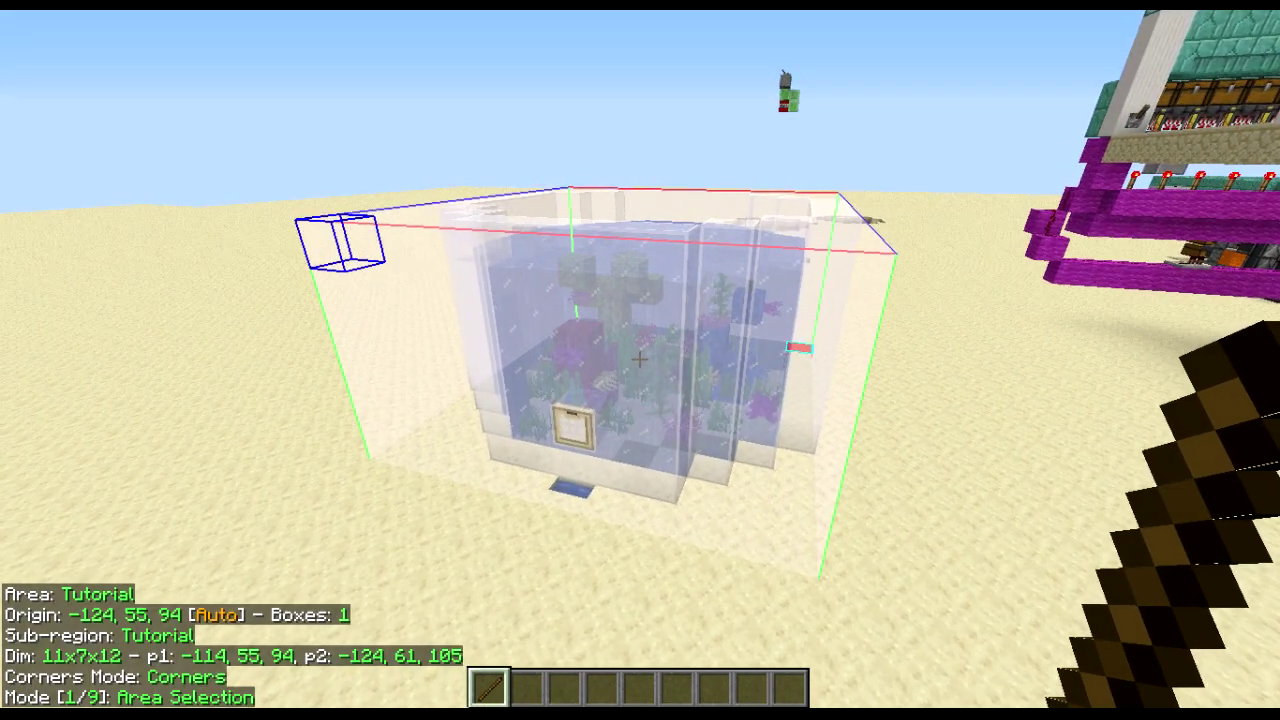
{"action": "key", "text": "ctrl+s"}
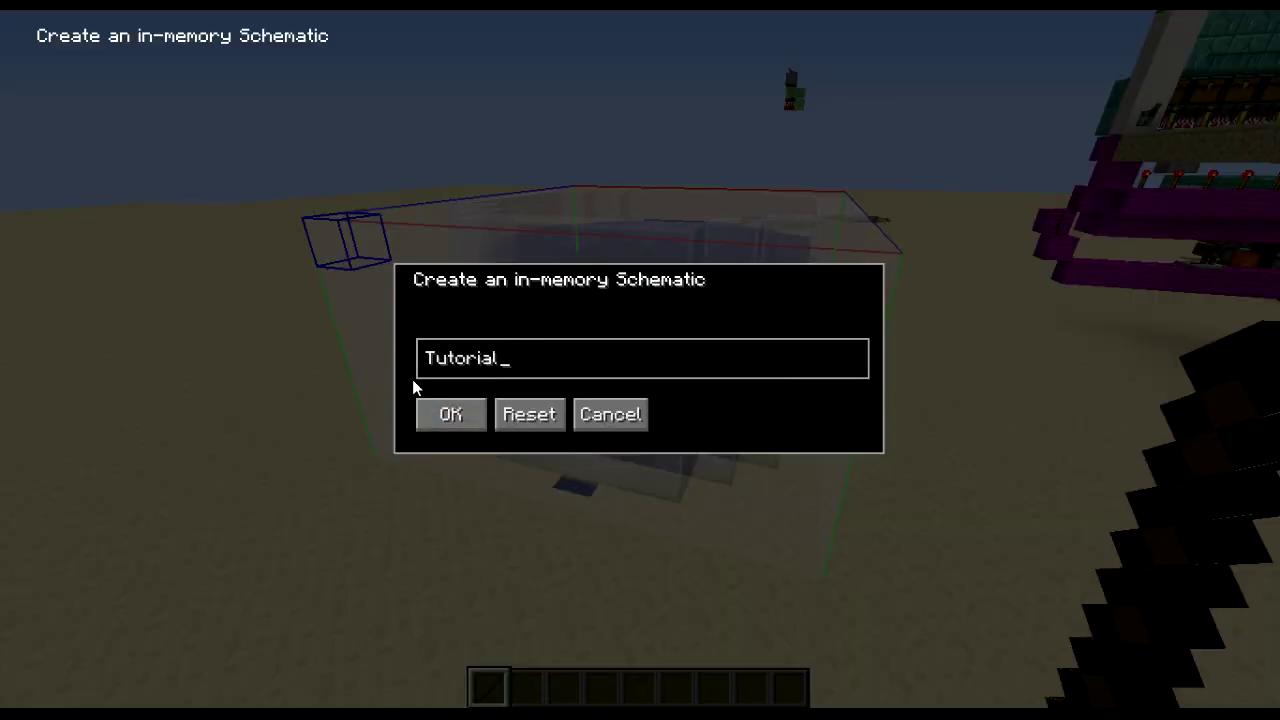
{"action": "left_click", "coordinate": [450, 414]}
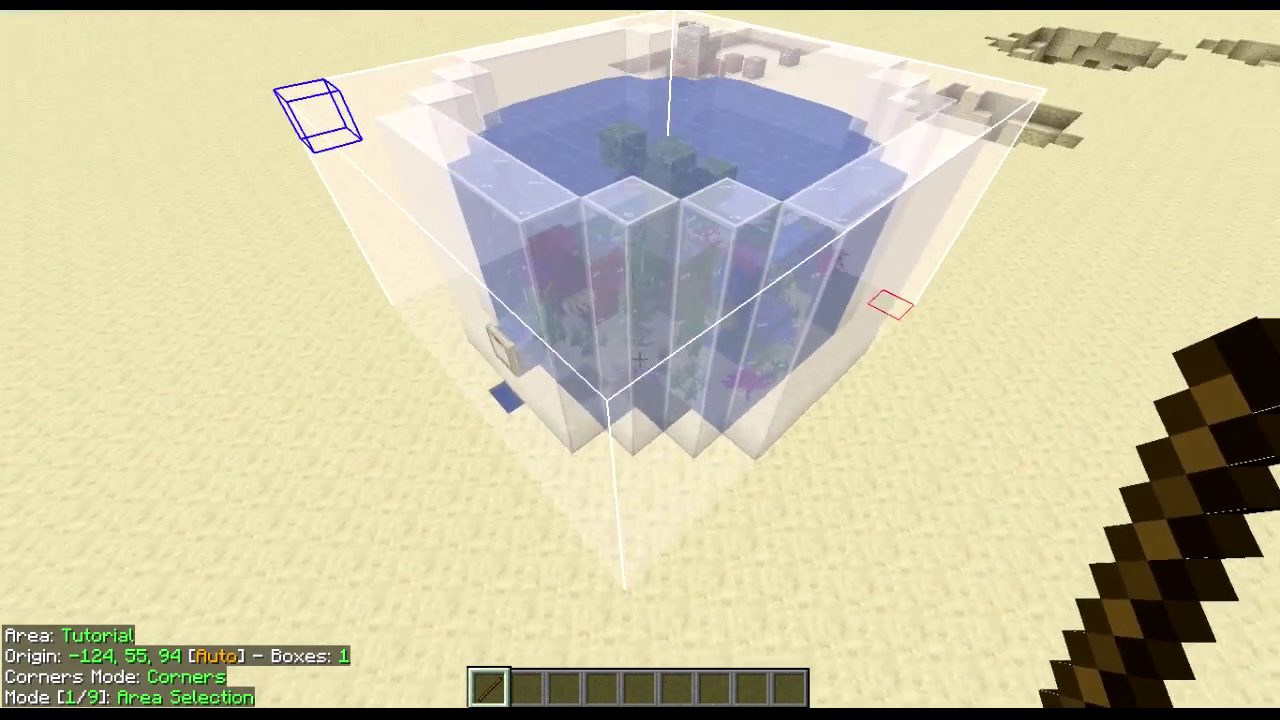
- Add a second selection box at -118, 62, 122 above the open sand near the fish tank
{"action": "key", "text": "space"}
{"action": "key", "text": "w"}
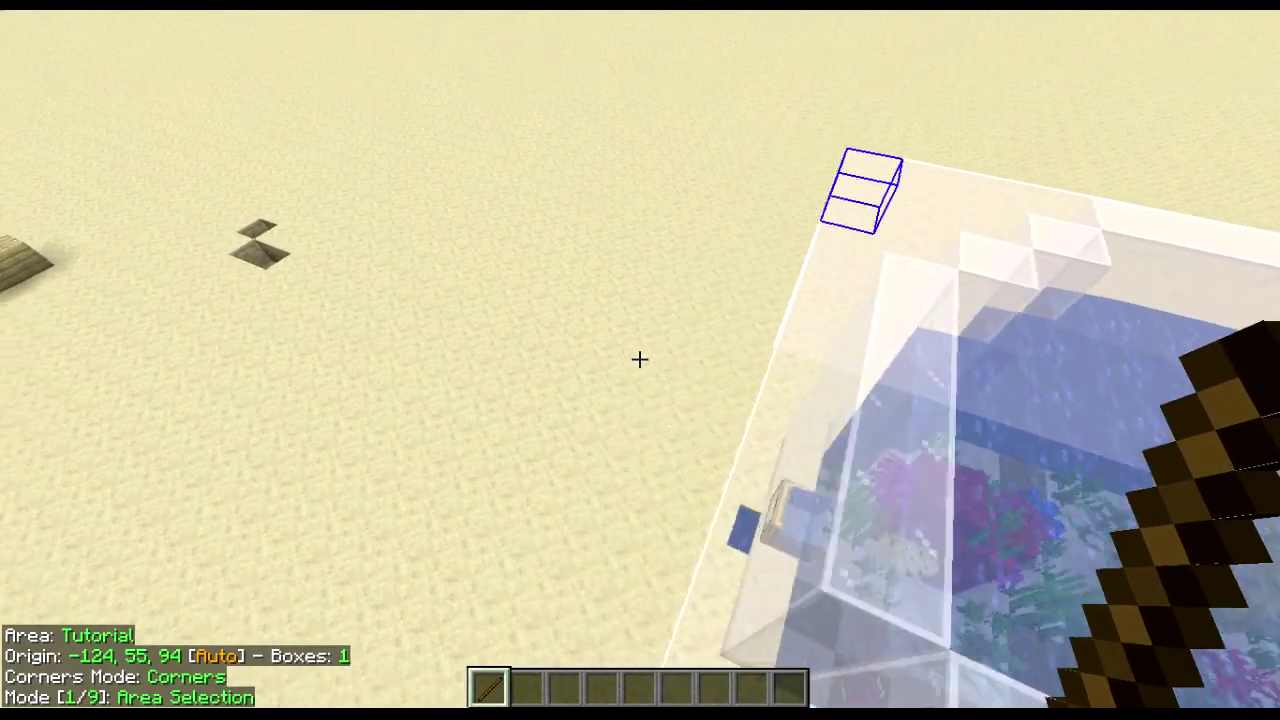
{"action": "key", "text": "s"}
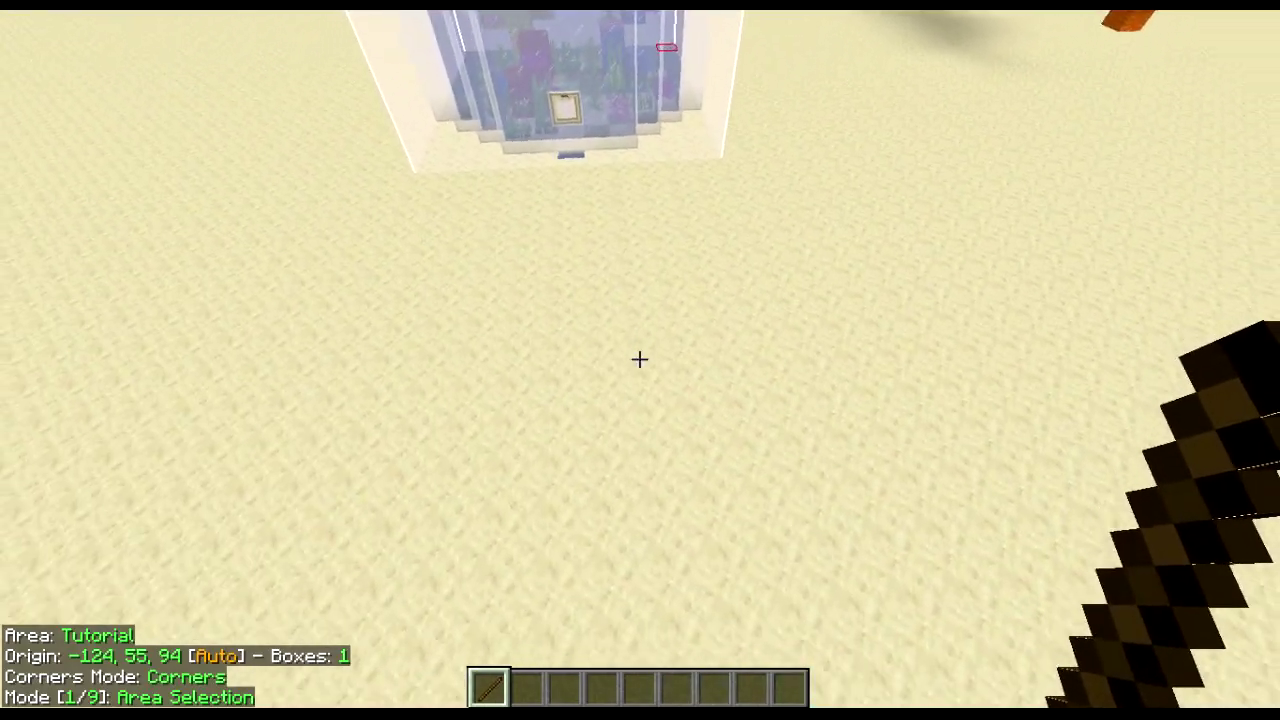
{"action": "left_click", "coordinate": [640, 359]}
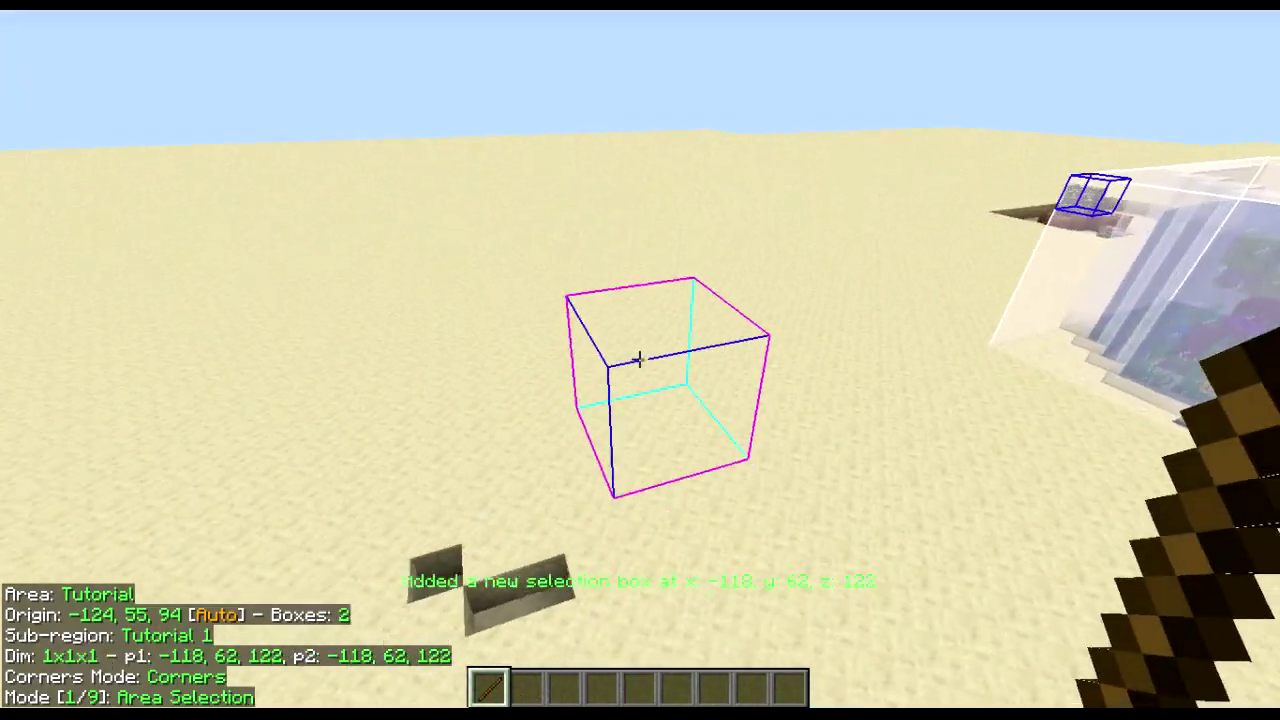
{"action": "key", "text": "s"}
{"action": "key", "text": "a"}
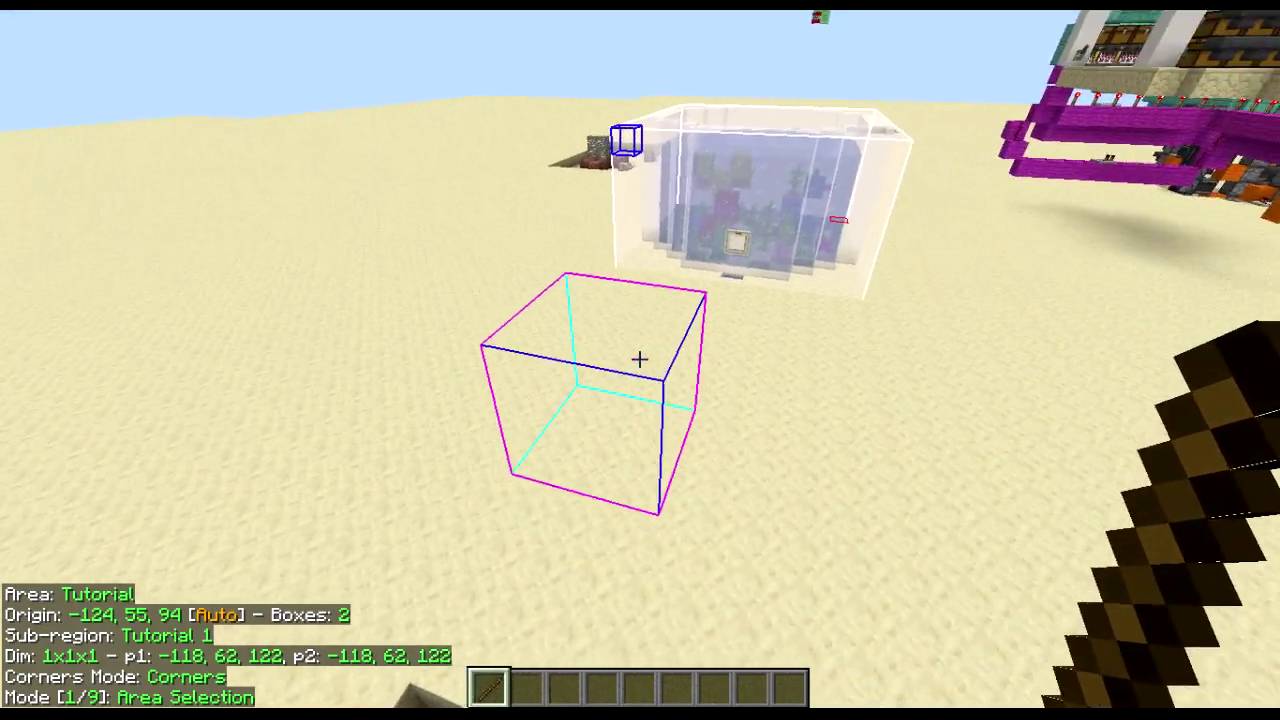
- Stretch the second selection box by moving its first corner to -118, 62, 115 and its second corner to -130, 54, 122
{"action": "scroll", "coordinate": [640, 359], "scroll_direction": "up", "scroll_amount": 7}
{"action": "middle_click", "coordinate": [640, 359]}
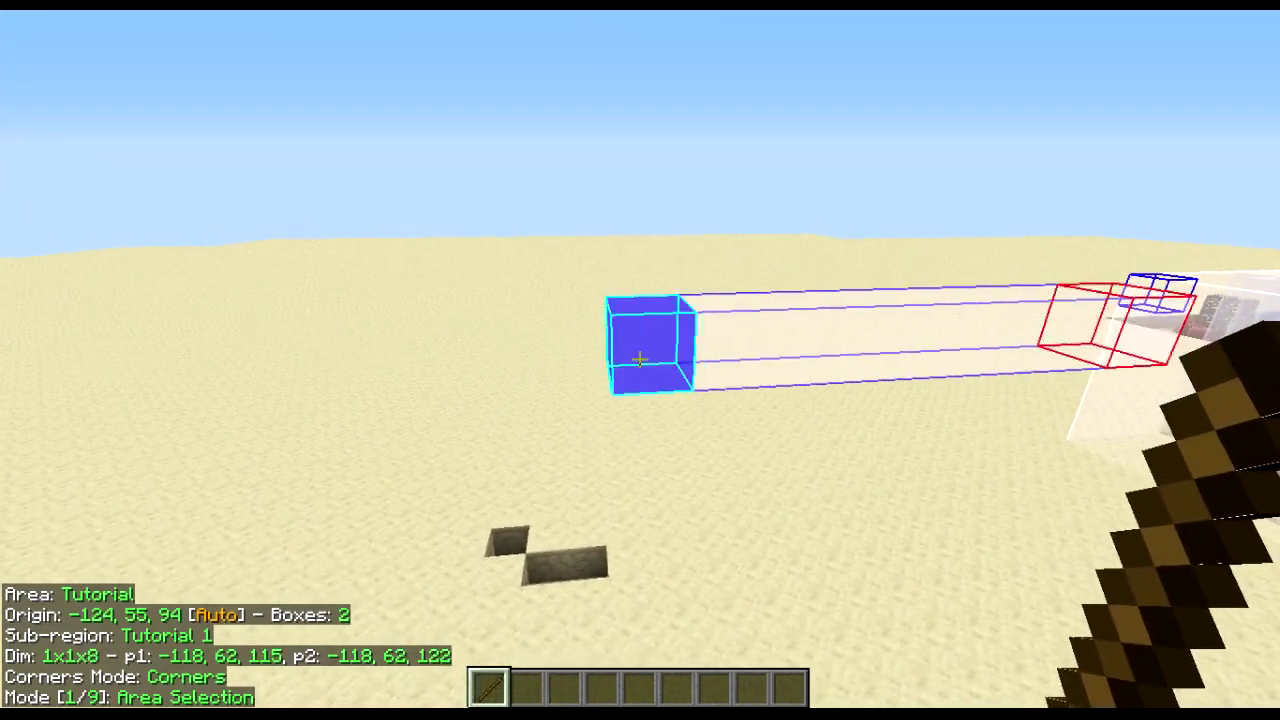
{"action": "scroll", "coordinate": [640, 359], "scroll_direction": "up", "scroll_amount": 7}
{"action": "scroll", "coordinate": [640, 359], "scroll_direction": "up", "scroll_amount": 5}
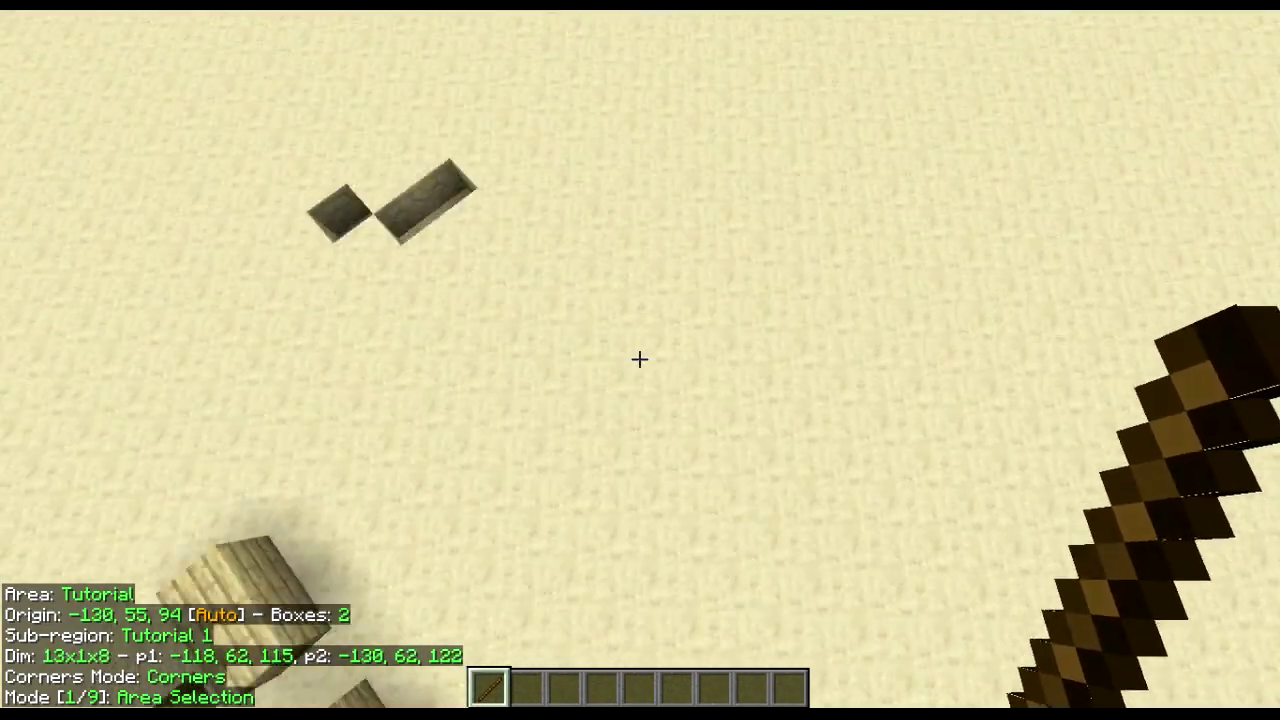
{"action": "scroll", "coordinate": [640, 359], "scroll_direction": "up", "scroll_amount": 8}
{"action": "key", "text": "d"}
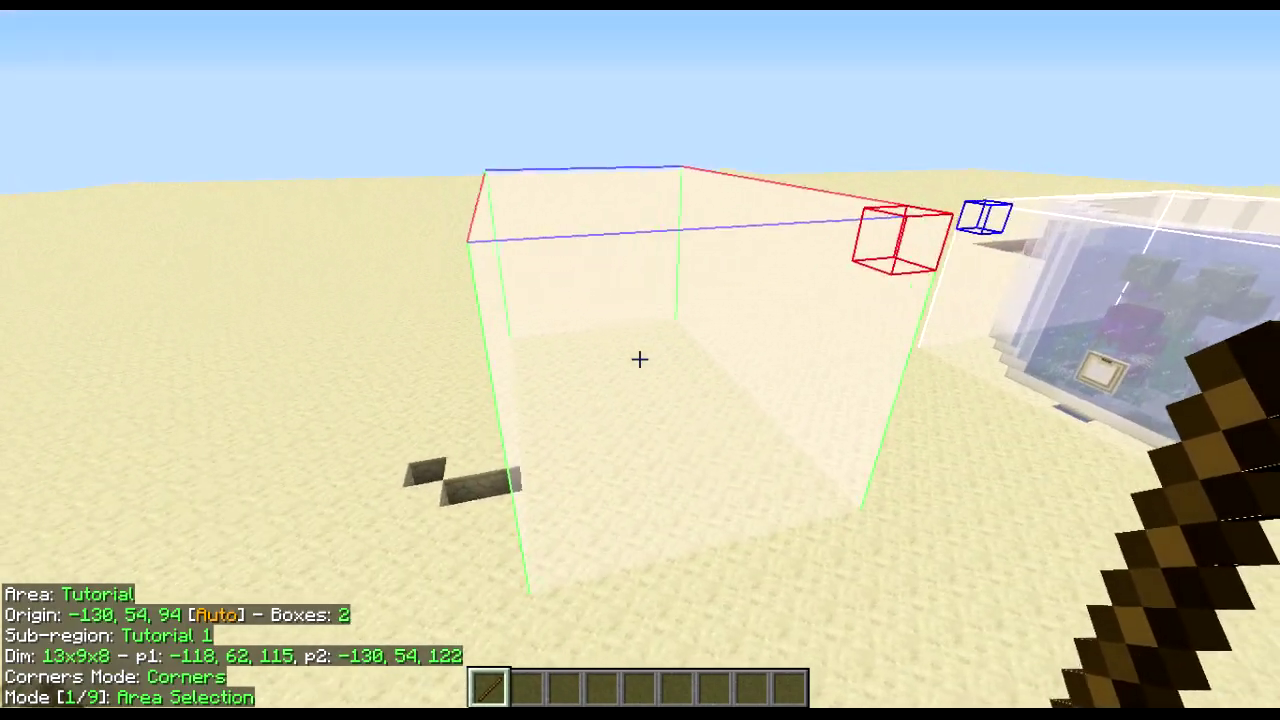
{"action": "key", "text": "d"}
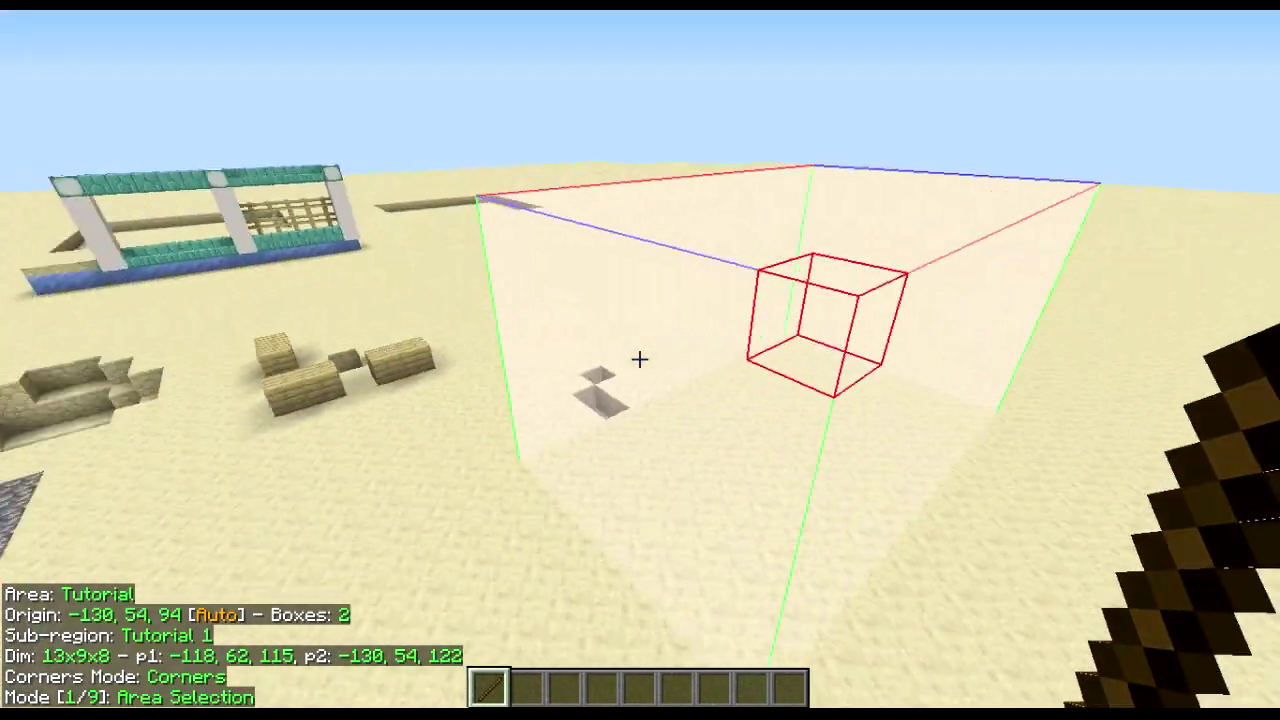
{"action": "key", "text": "d"}
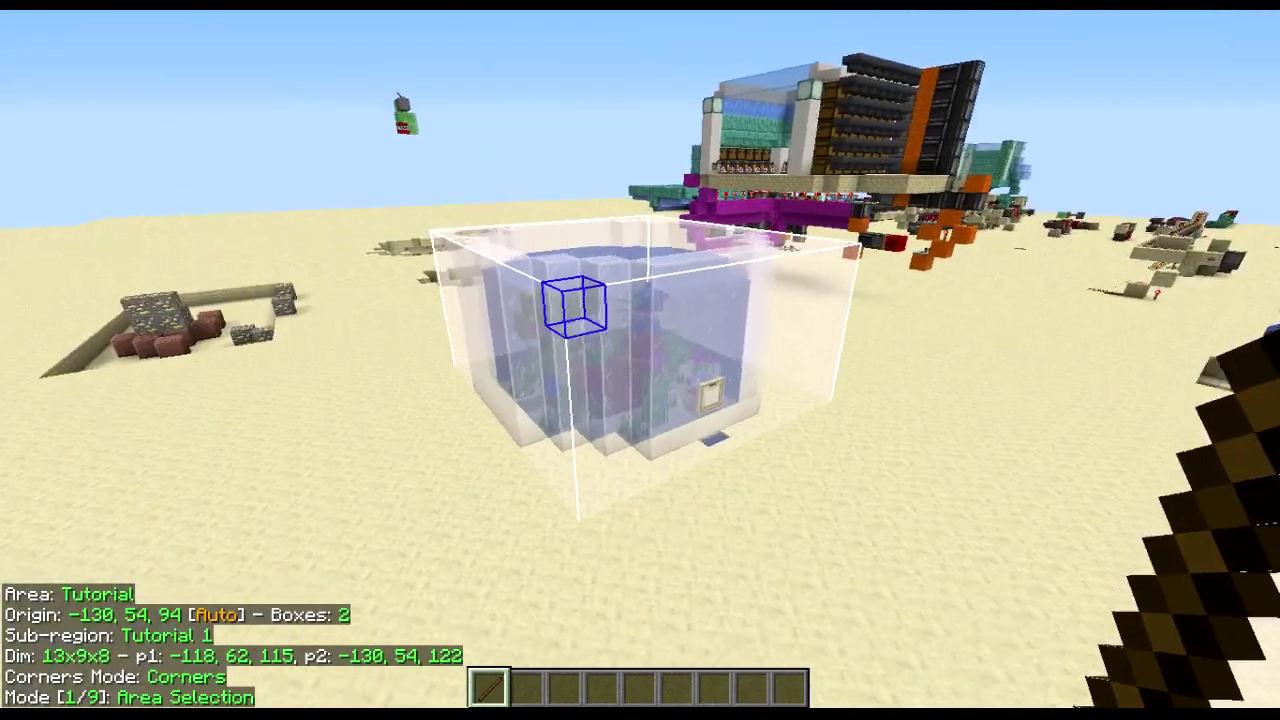
- Delete the Tutorial area selection from the saved area selections
{"action": "key", "text": "s"}
{"action": "key", "text": "d"}
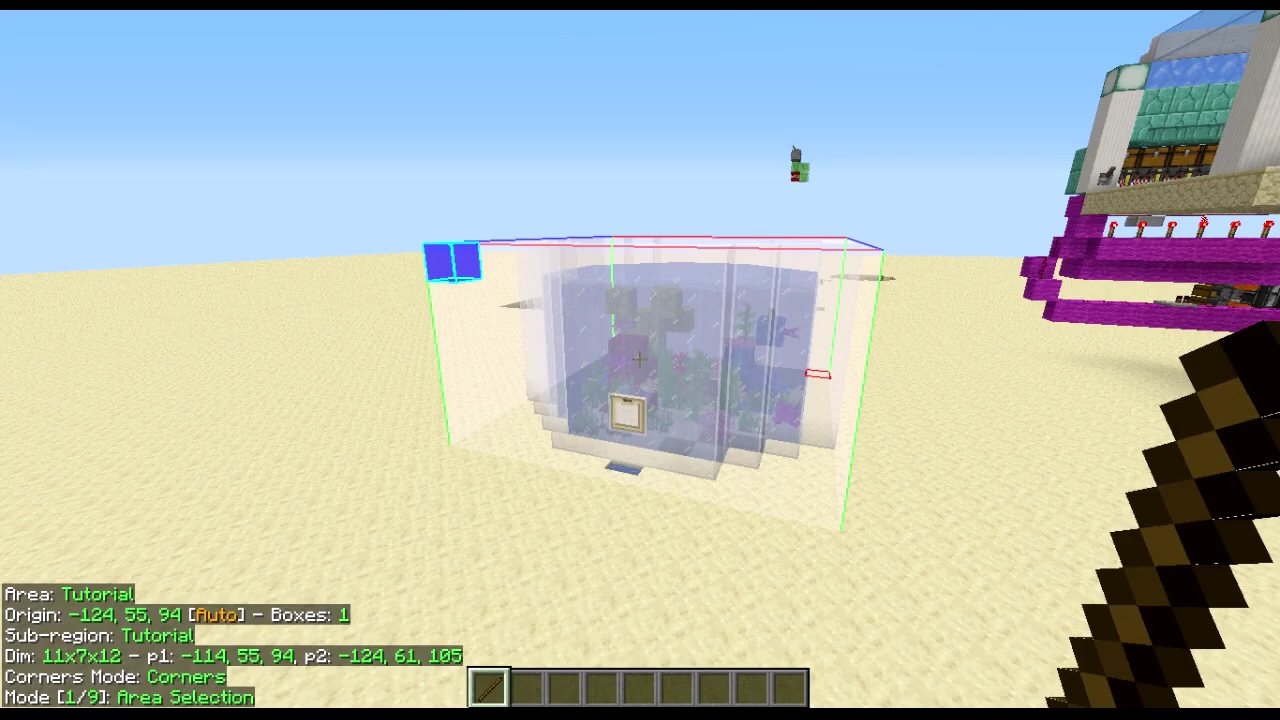
{"action": "key", "text": "m+s"}
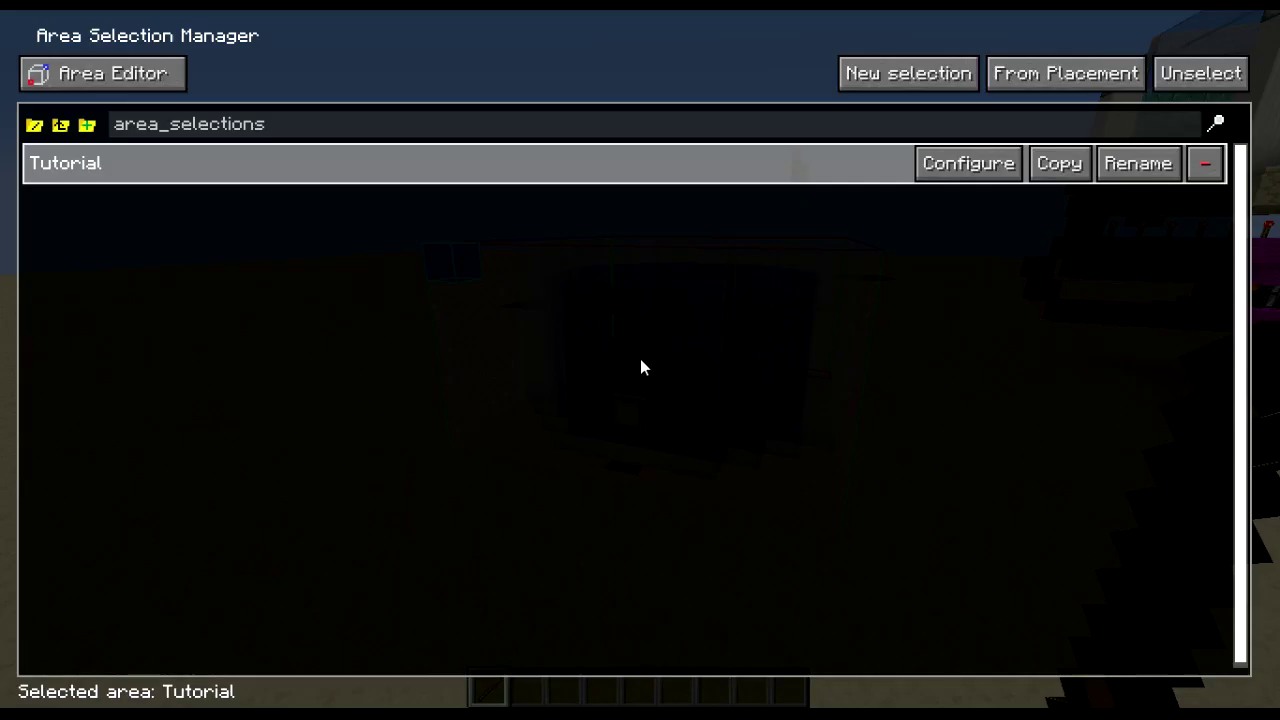
{"action": "left_click", "coordinate": [1205, 164]}
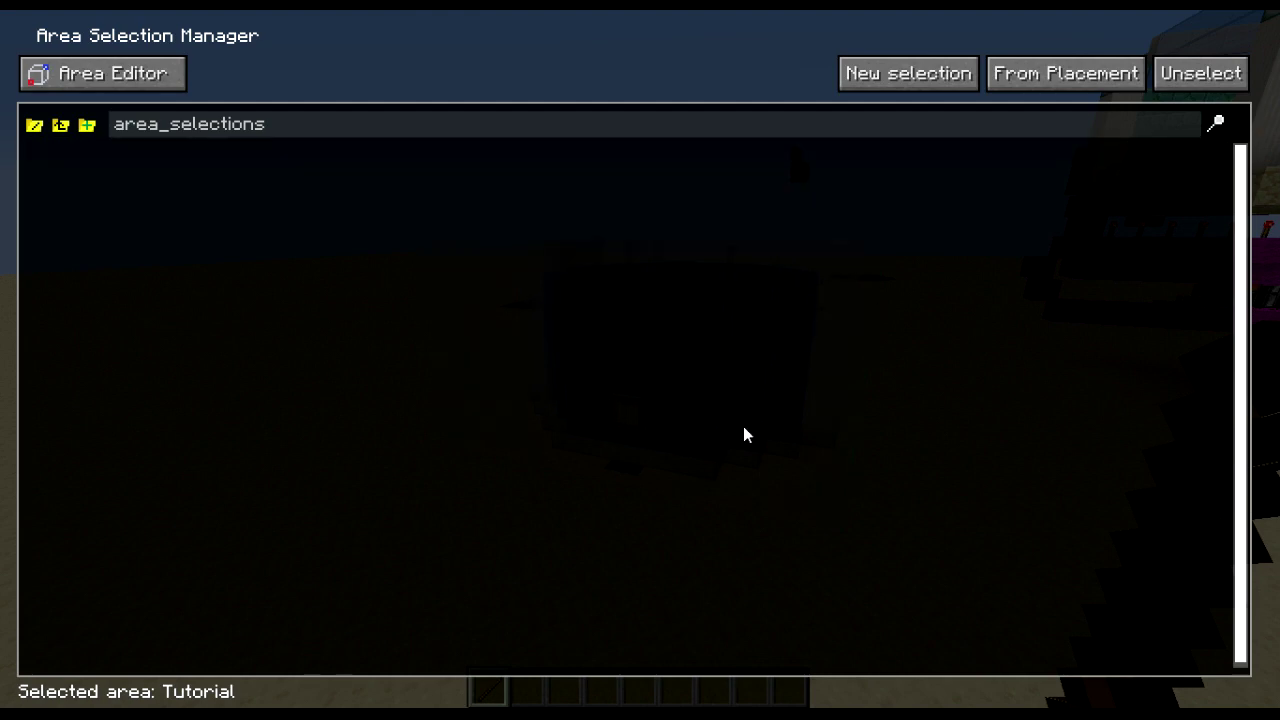
{"action": "key", "text": "Escape"}
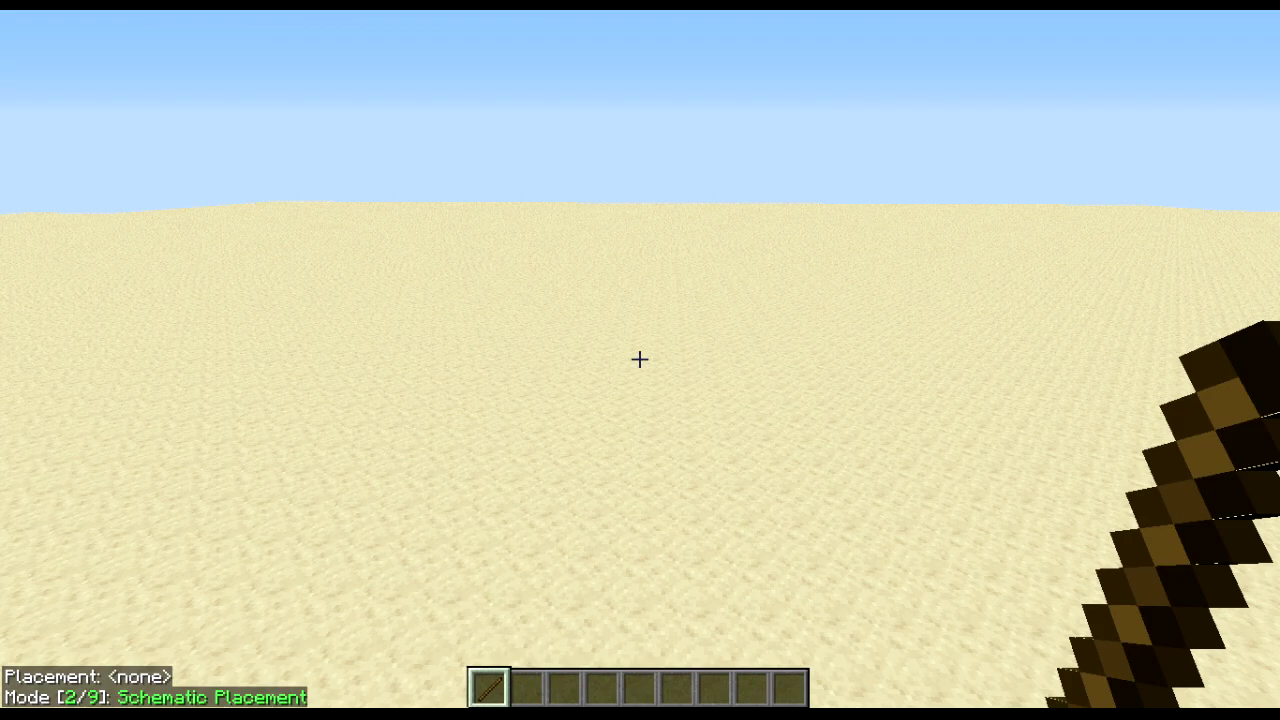
- Look through the schematics loaded in memory and the saved schematic files available for loading
{"action": "key", "text": "m+p"}
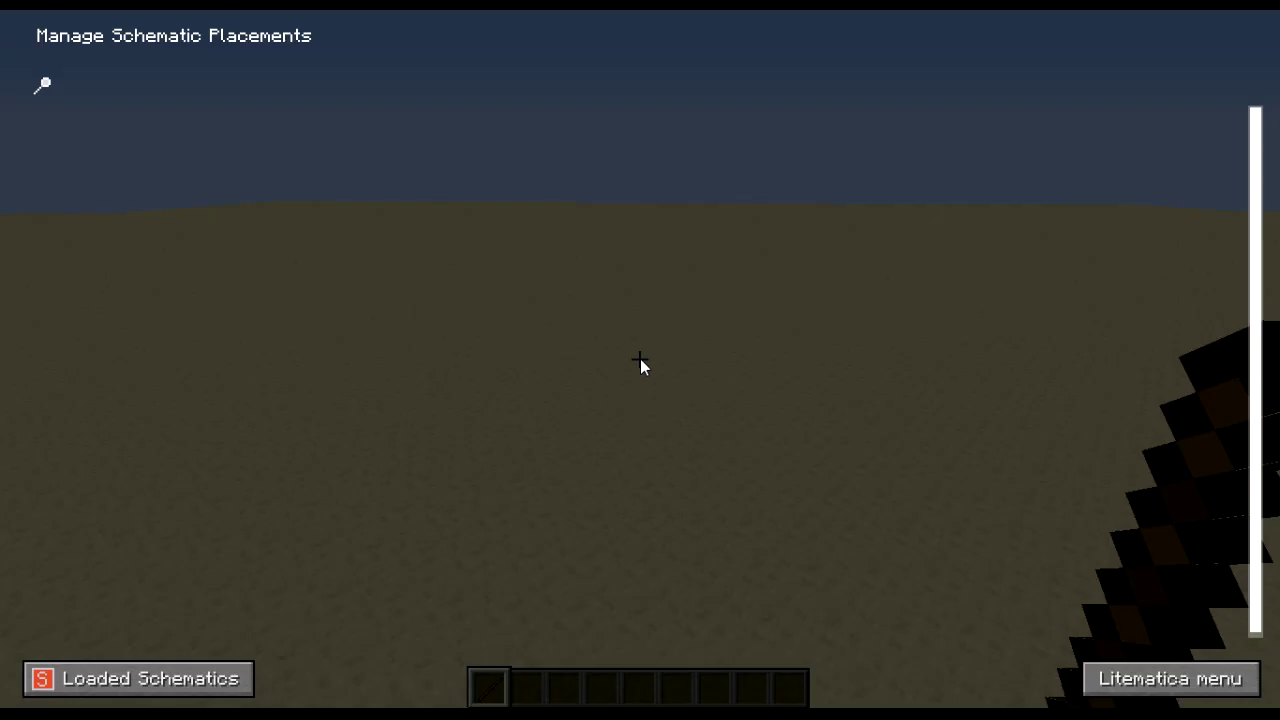
{"action": "left_click", "coordinate": [196, 674]}
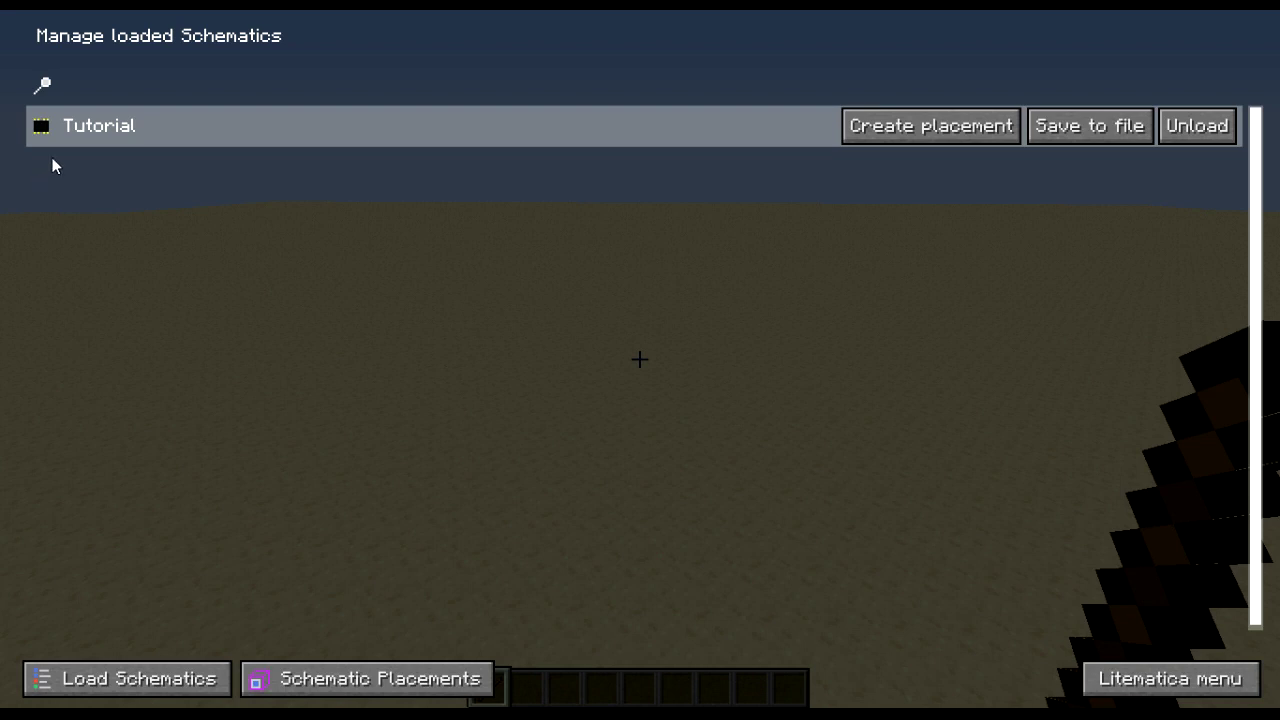
{"action": "mouse_move", "coordinate": [60, 133]}
{"action": "left_click", "coordinate": [190, 682]}
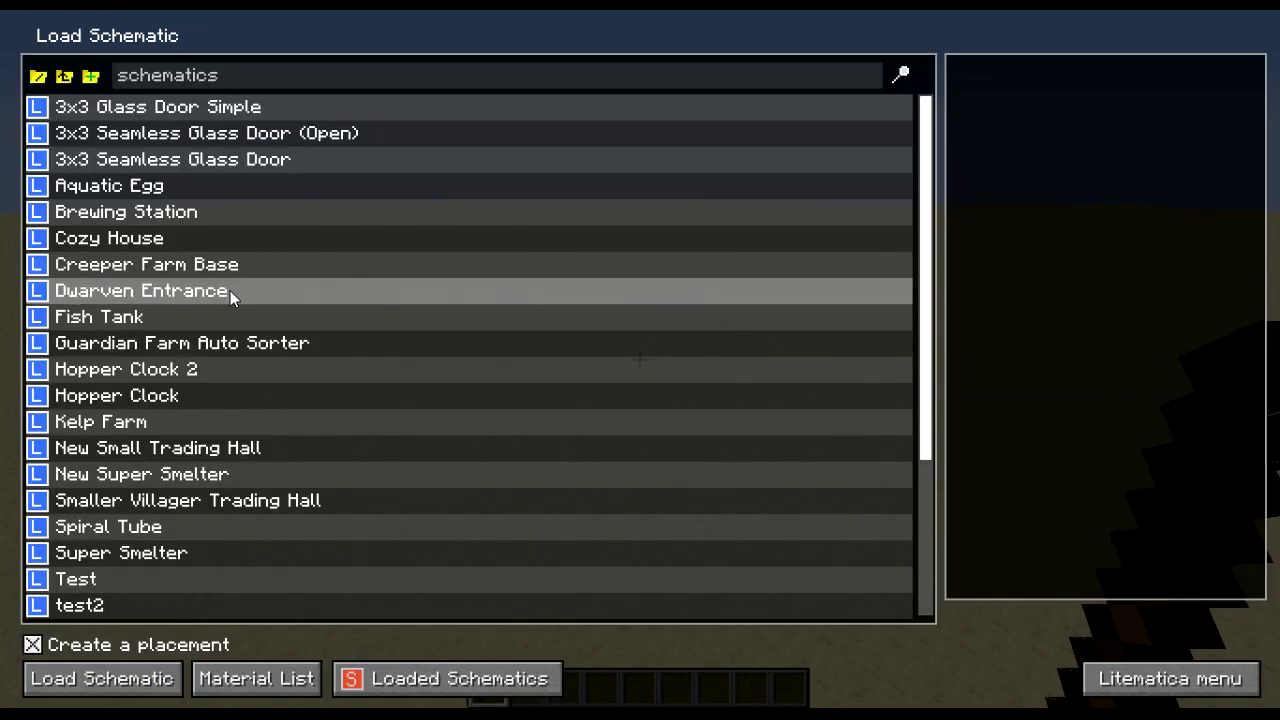
{"action": "scroll", "coordinate": [165, 260], "scroll_direction": "down", "scroll_amount": 3}
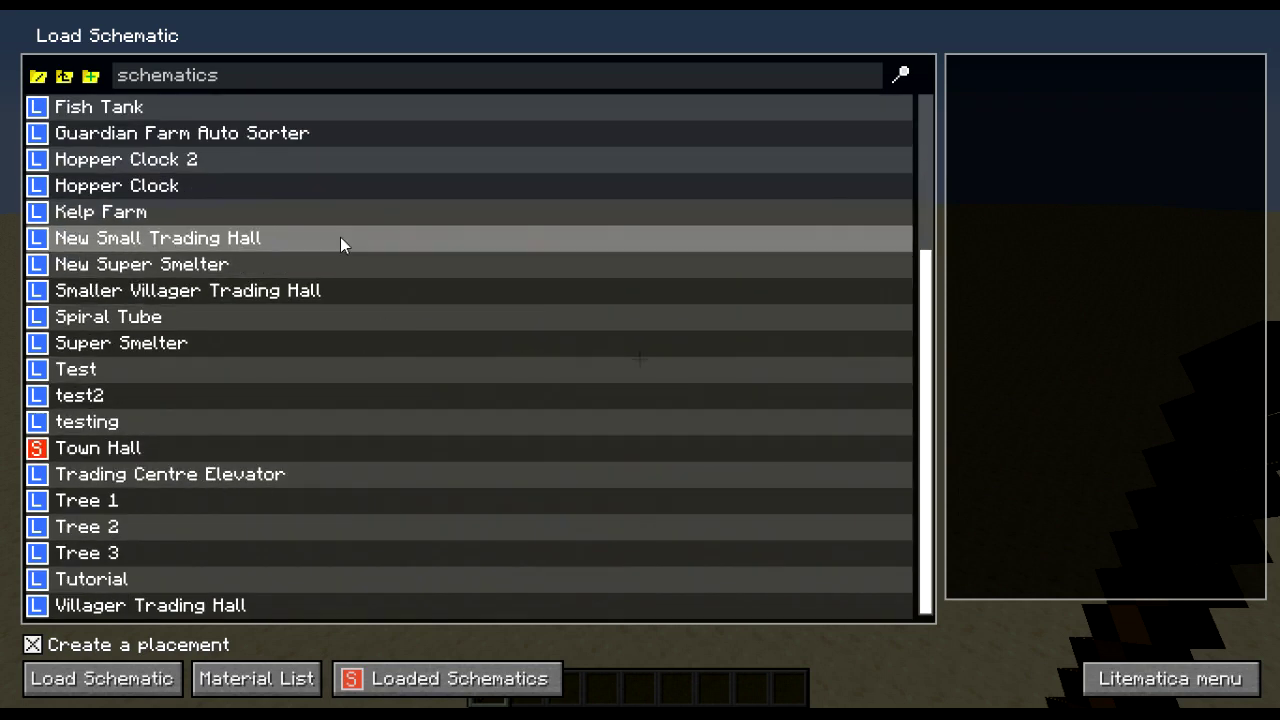
{"action": "left_click", "coordinate": [137, 688]}
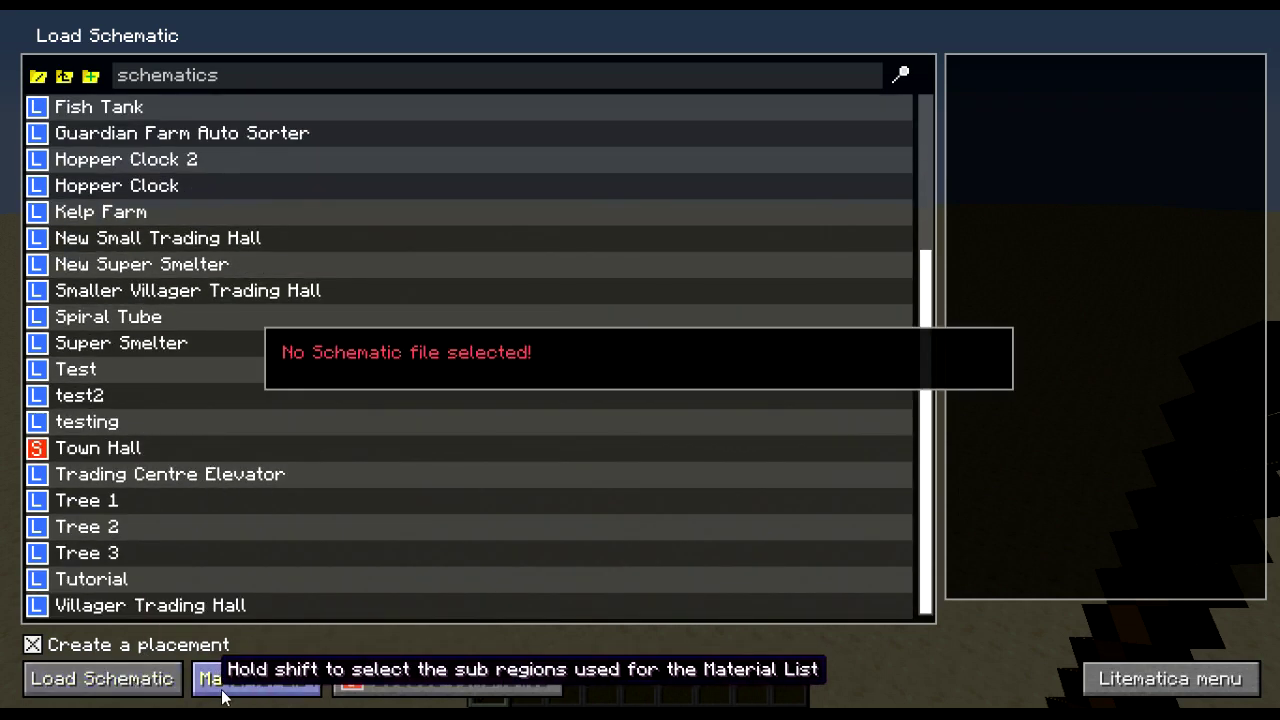
{"action": "left_click", "coordinate": [1100, 690]}
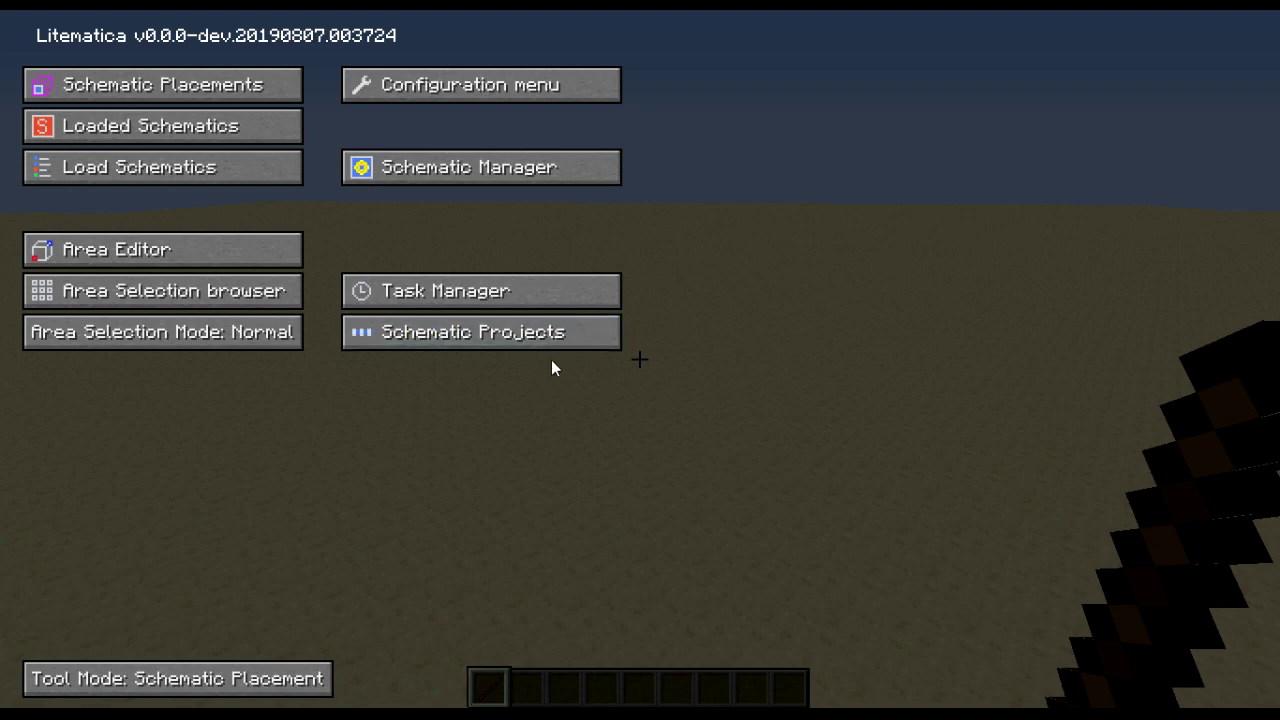
{"action": "key", "text": "Escape"}
- Create a placement from the loaded in-memory schematic Tutorial
{"action": "key", "text": "m+p"}
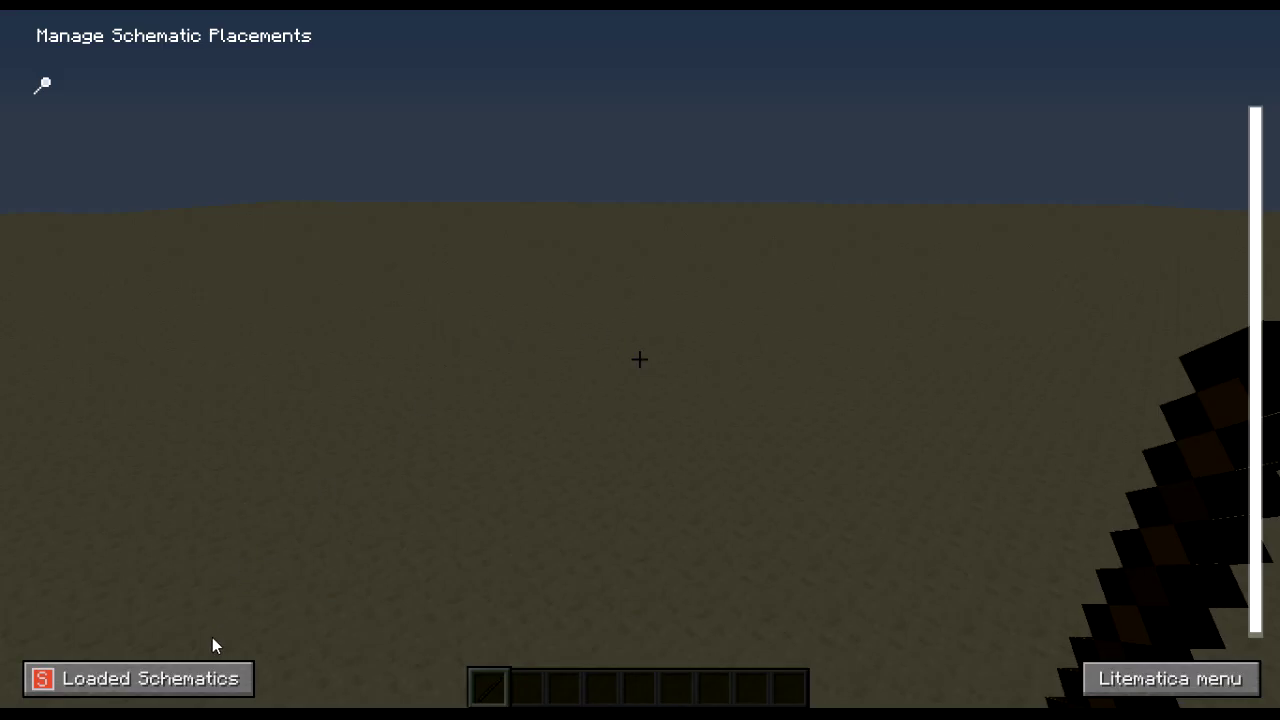
{"action": "left_click", "coordinate": [200, 672]}
{"action": "left_click", "coordinate": [890, 128]}
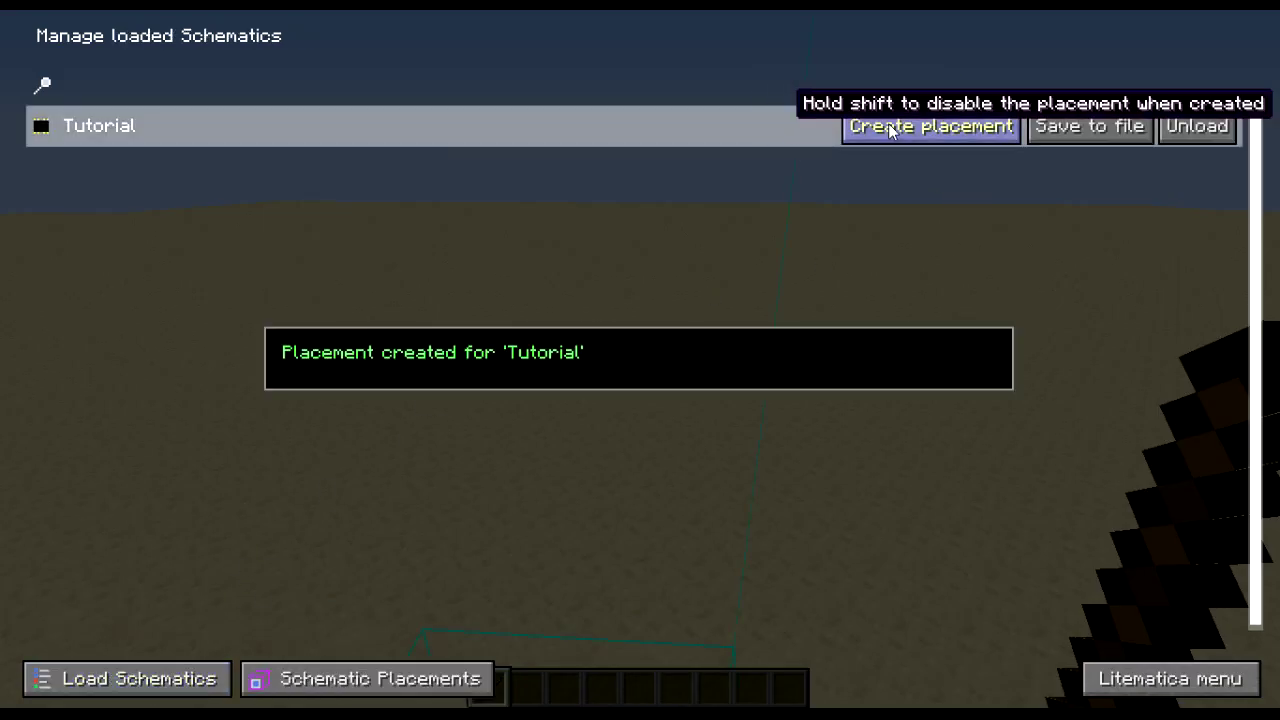
{"action": "key", "text": "Escape"}
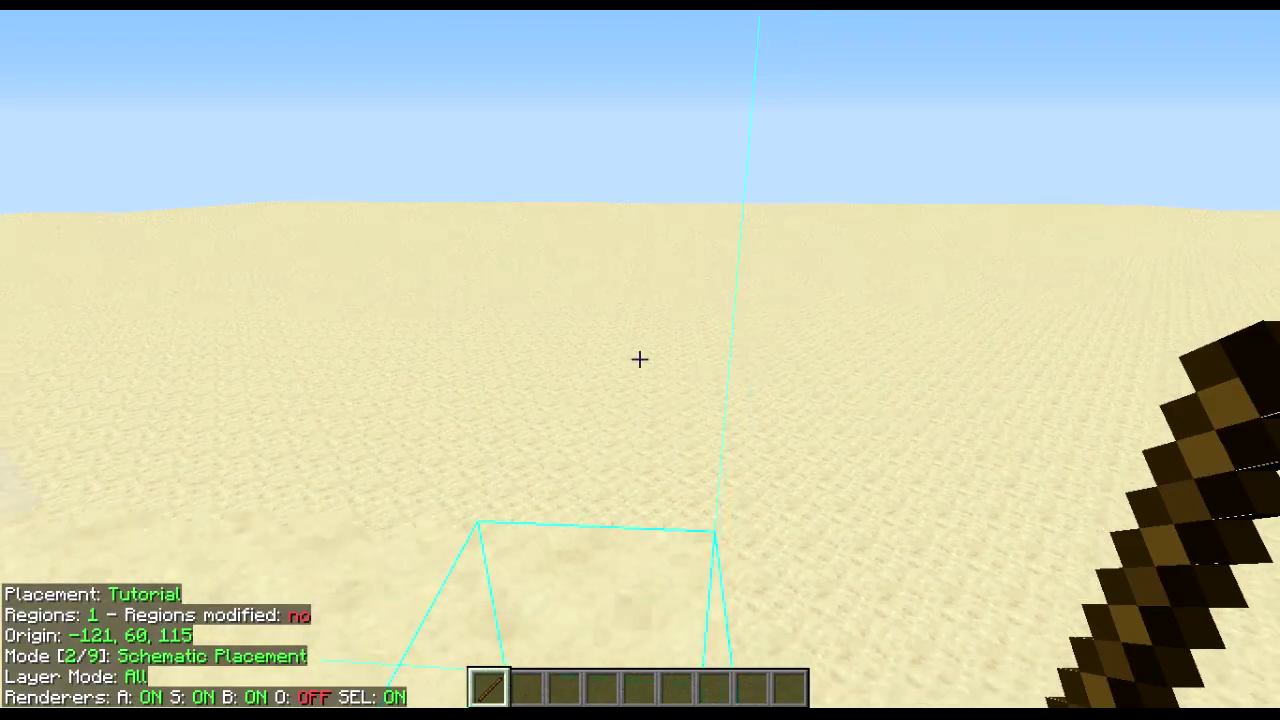
- Review the visual rendering settings and turn off translucent rendering of the placed schematic's blocks
{"action": "key", "text": "s"}
{"action": "key", "text": "space"}
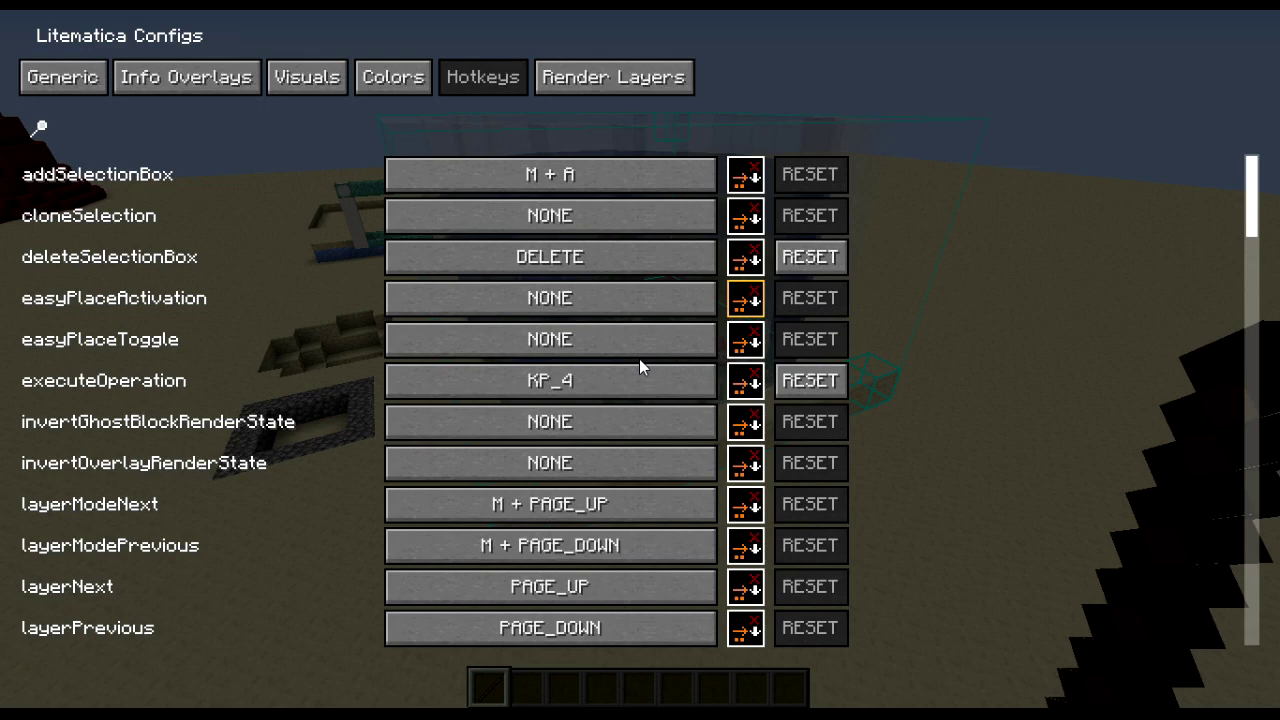
{"action": "key", "text": "m+c"}
{"action": "left_click", "coordinate": [309, 78]}
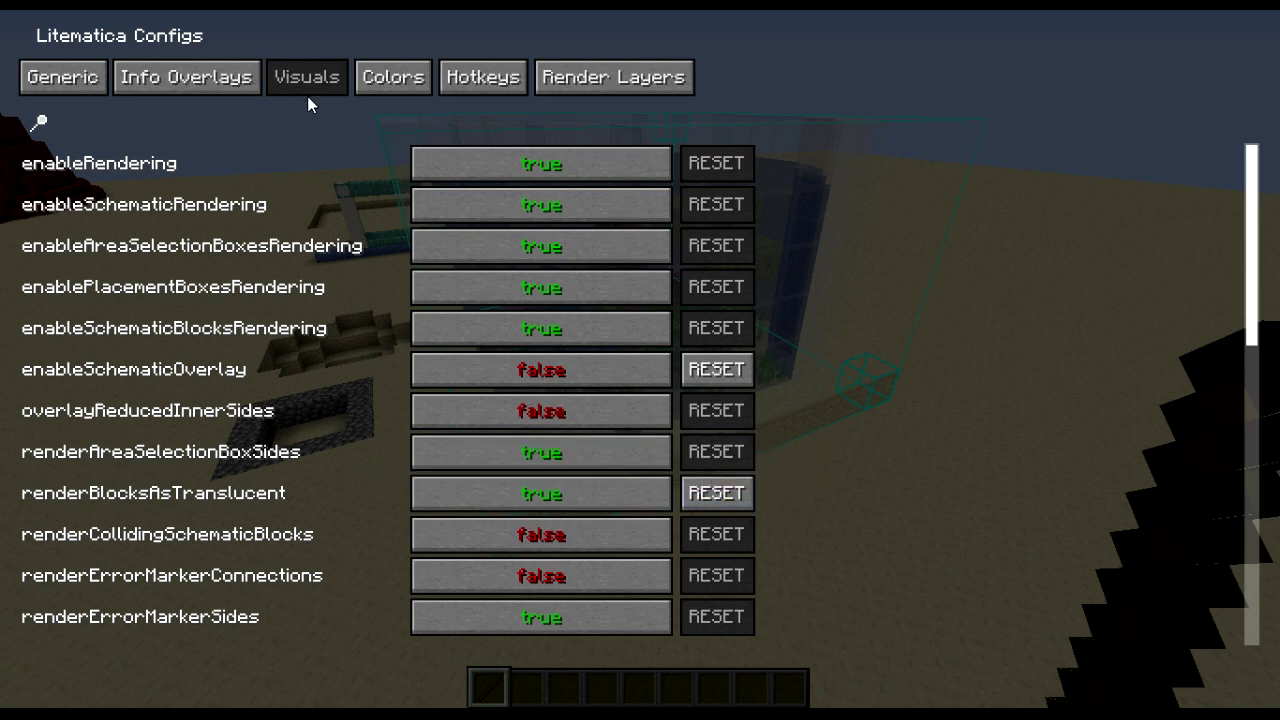
{"action": "key", "text": "Escape"}
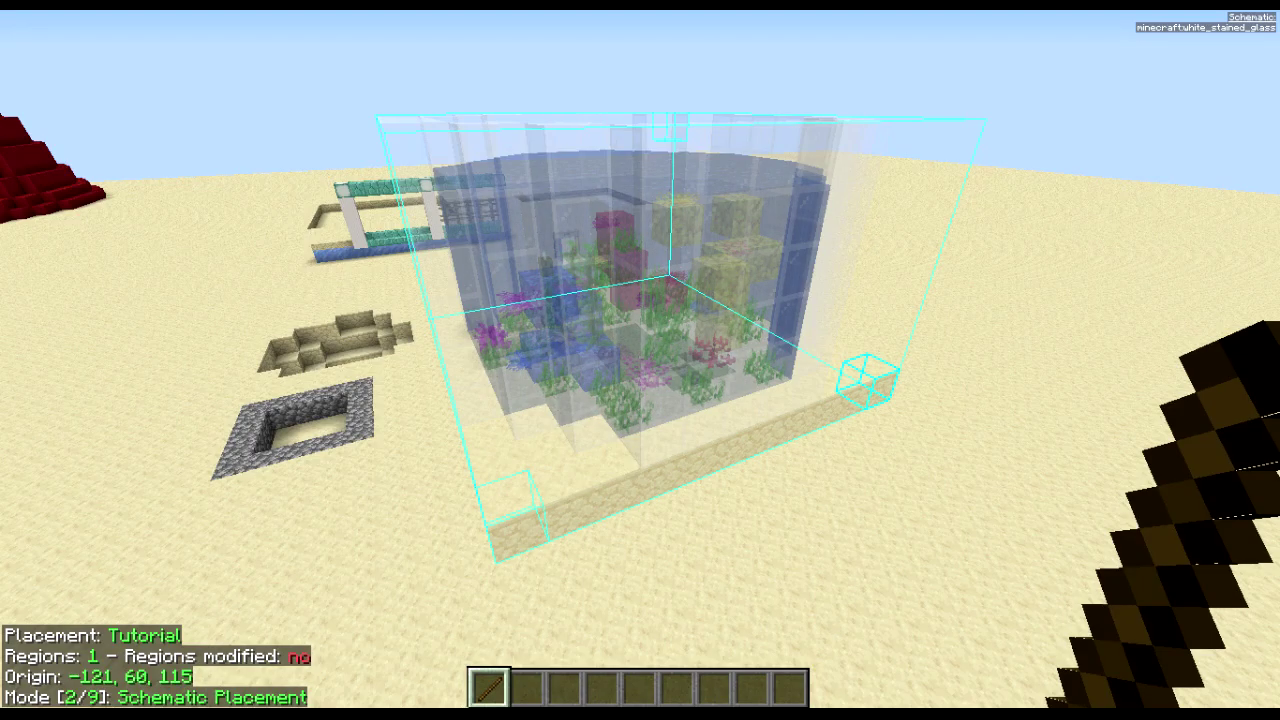
{"action": "key", "text": "m+u"}
{"action": "key", "text": "w"}
{"action": "key", "text": "d"}
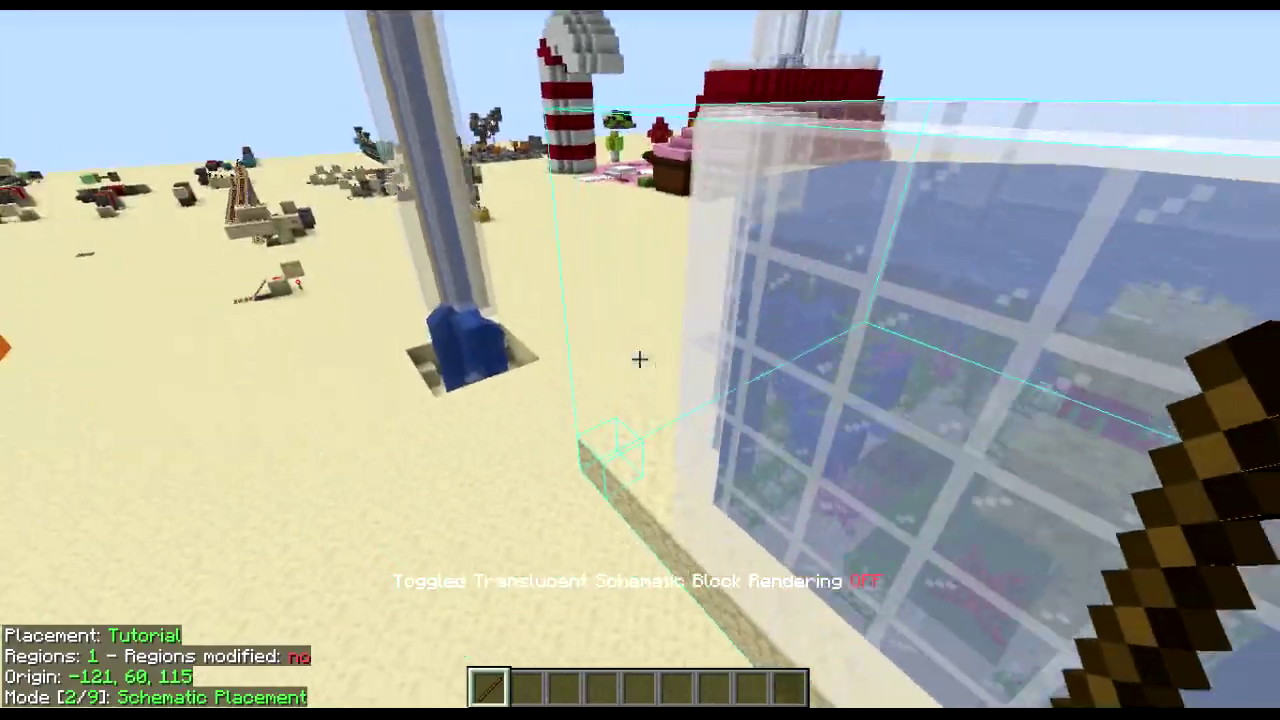
- Inspect the Tutorial placement from outside and inside with its schematic blocks rendered opaque
{"action": "key", "text": "d"}
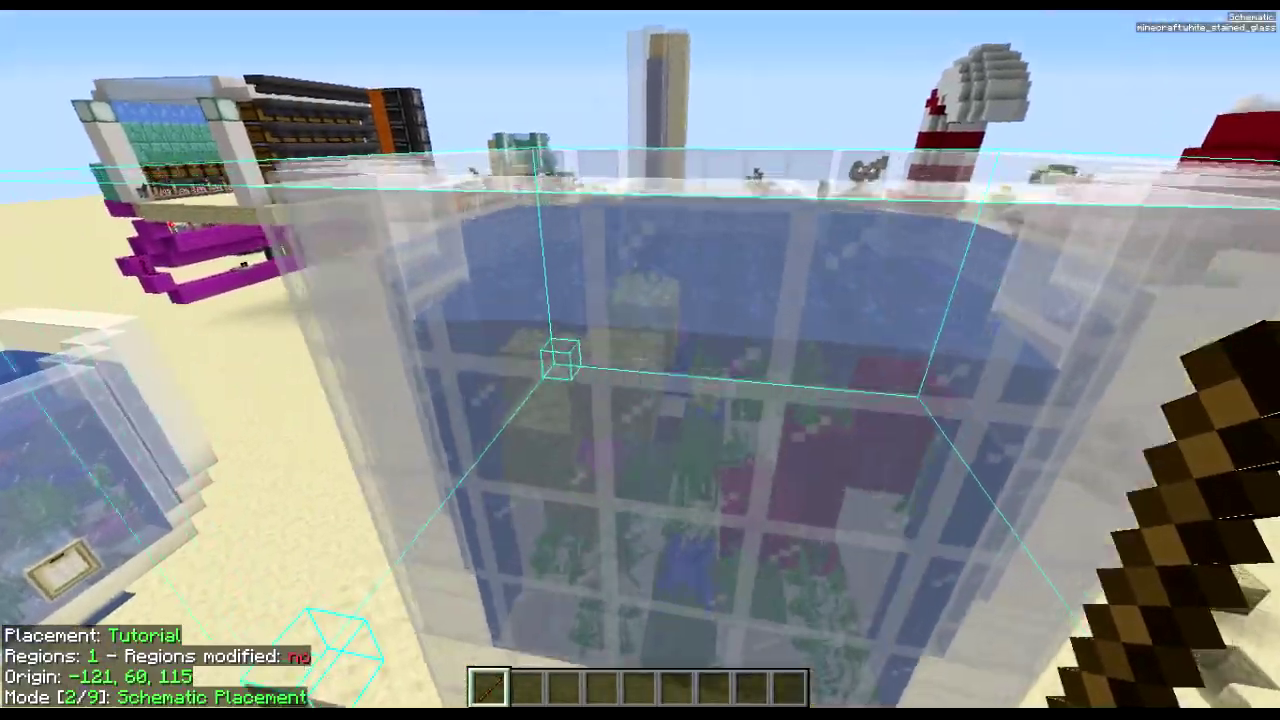
{"action": "key", "text": "w"}
{"action": "key", "text": "shift"}
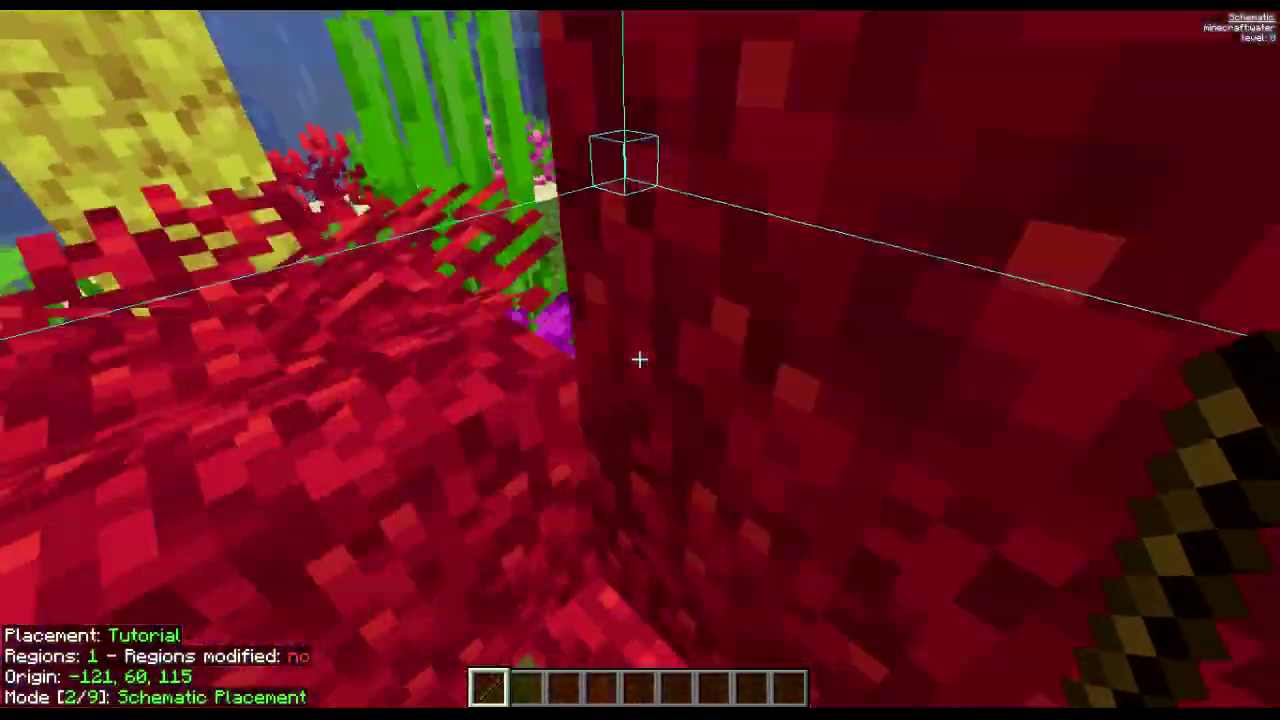
{"action": "key", "text": "s"}
{"action": "key", "text": "space"}
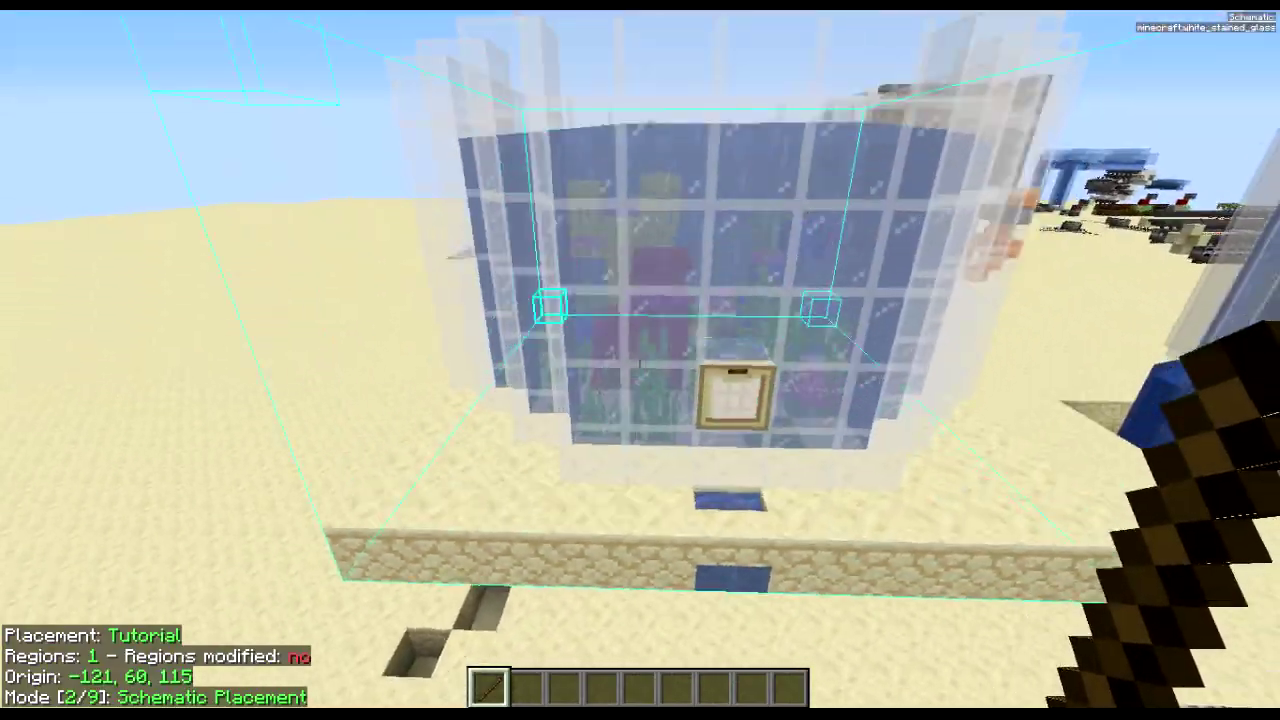
{"action": "key", "text": "d"}
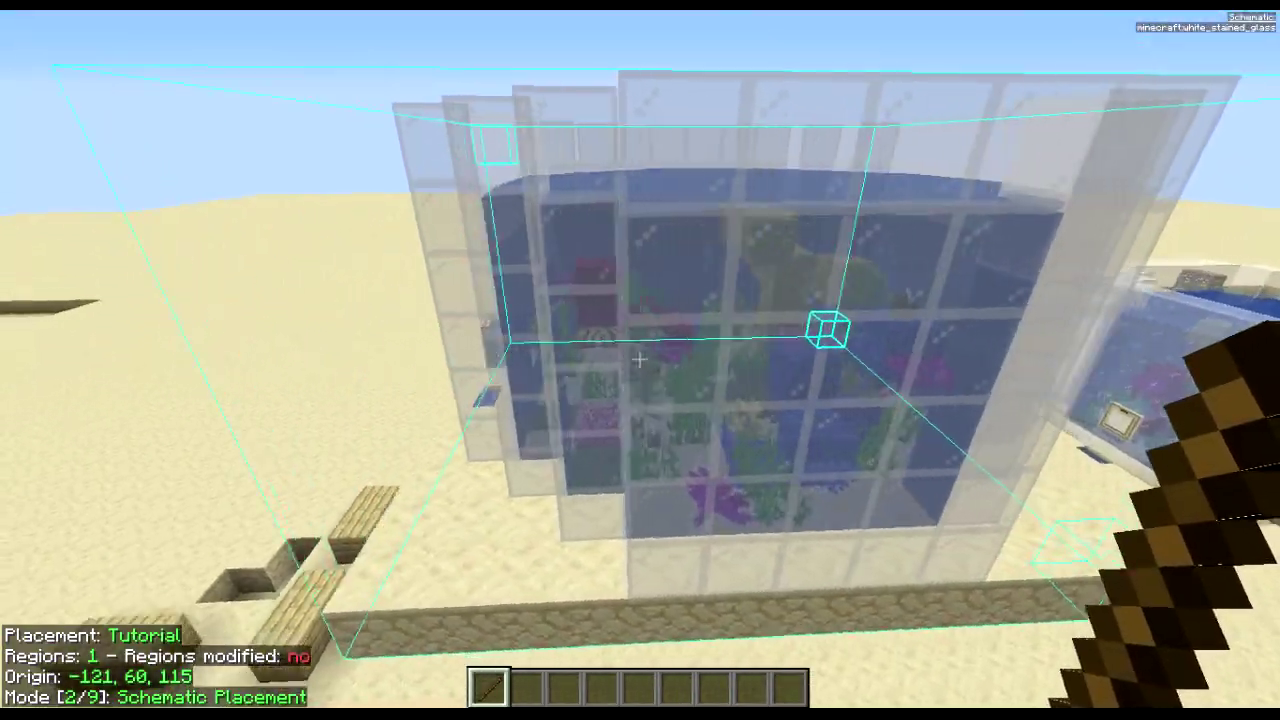
{"action": "key", "text": "d"}
{"action": "key", "text": "a"}
{"action": "key", "text": "d"}
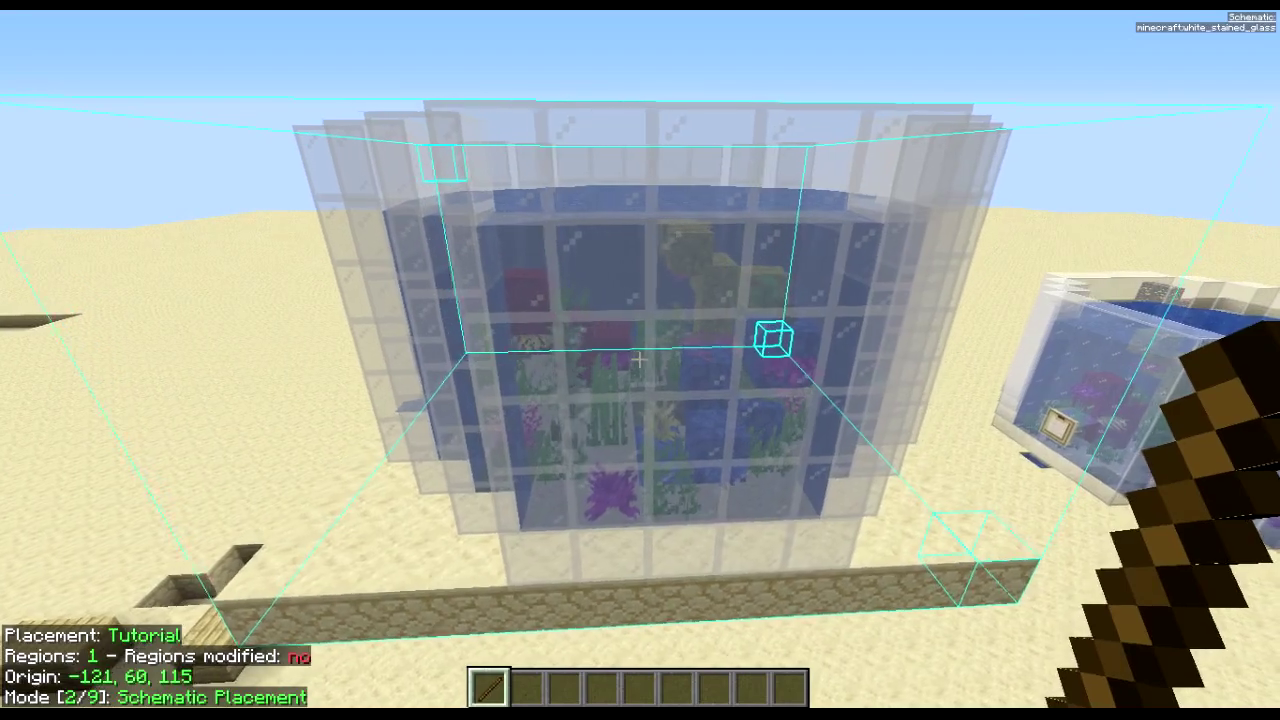
- Turn translucent schematic block rendering back on and view the Tutorial placement from the side
{"action": "key", "text": "m+u"}
{"action": "key", "text": "a"}
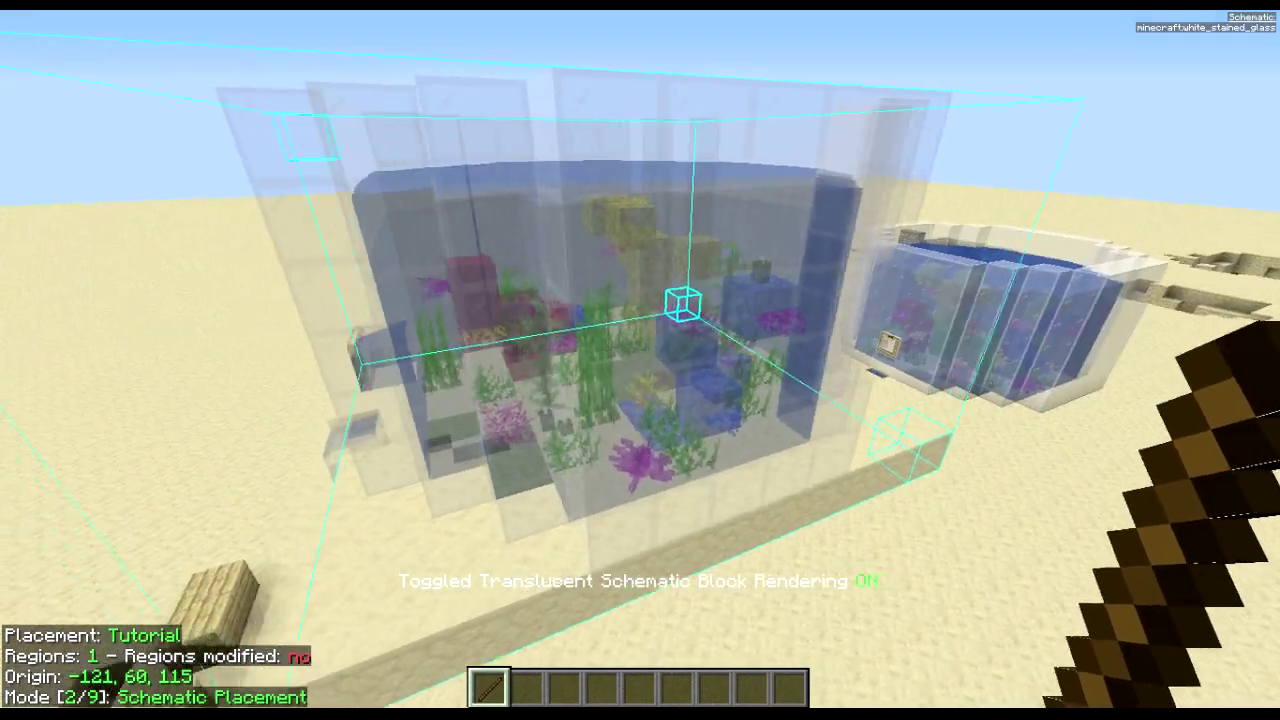
{"action": "key", "text": "a"}
{"action": "key", "text": "s"}
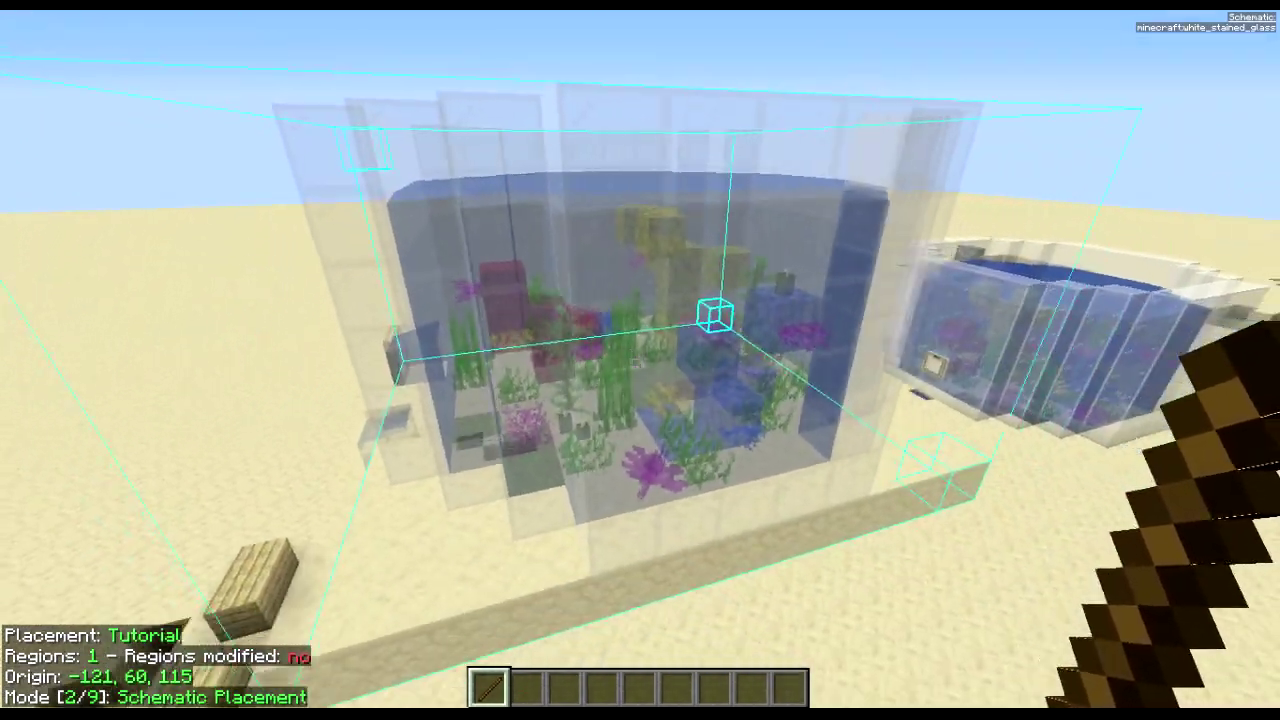
{"action": "key", "text": "s"}
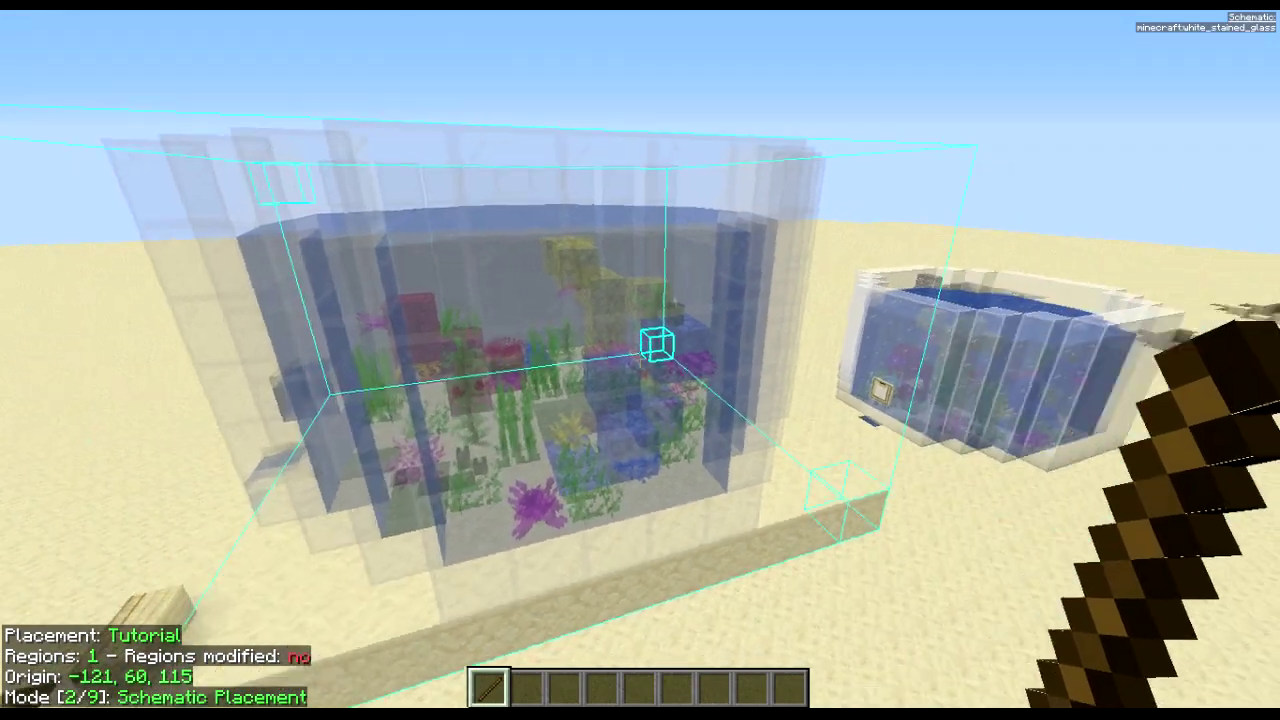
- Move the Tutorial placement away over open sand and down into the ground, to origin -136, 56, 115
{"action": "key", "text": "w"}
{"action": "key", "text": "w"}
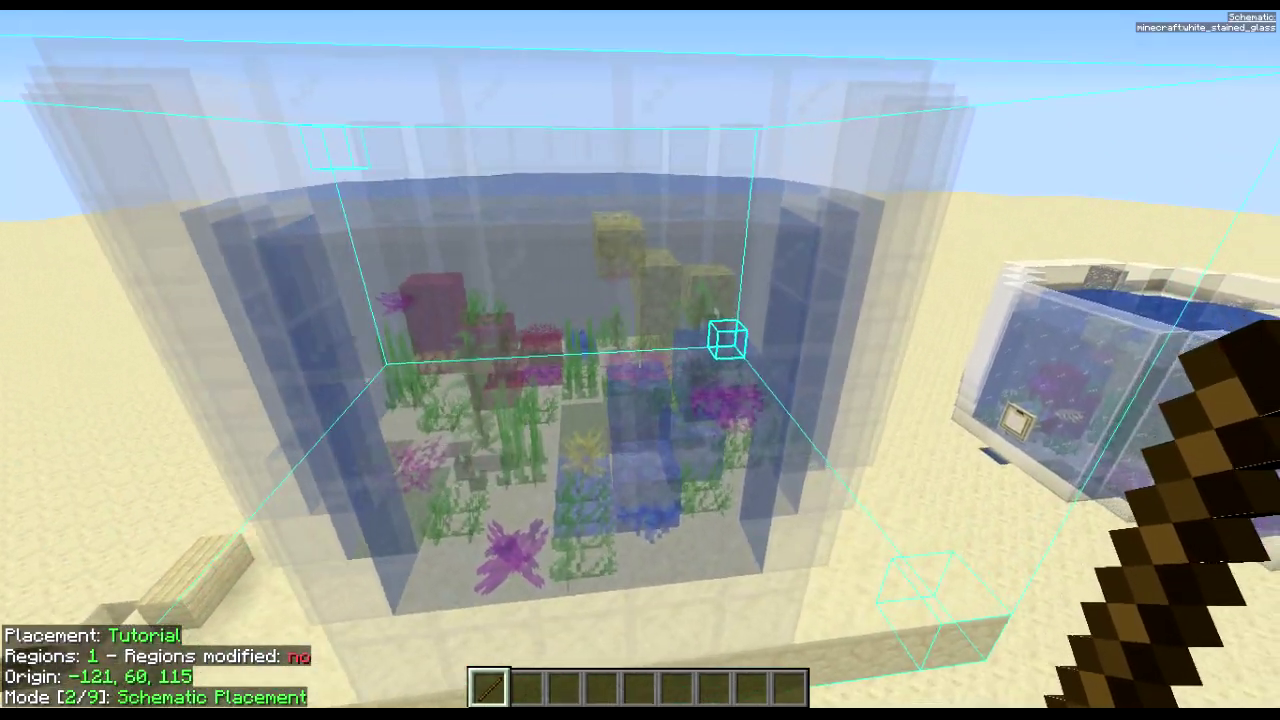
{"action": "scroll", "coordinate": [640, 360], "scroll_direction": "up", "scroll_amount": 7}
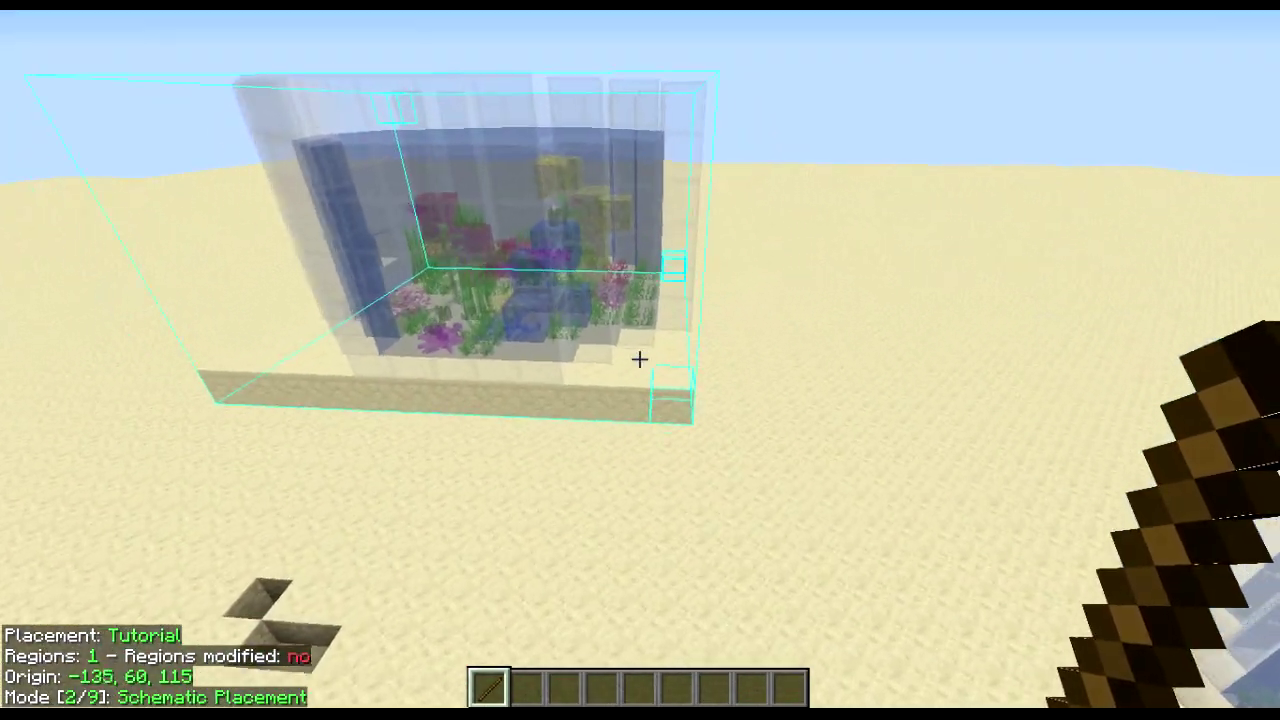
{"action": "scroll", "coordinate": [640, 359], "scroll_direction": "down", "scroll_amount": 5}
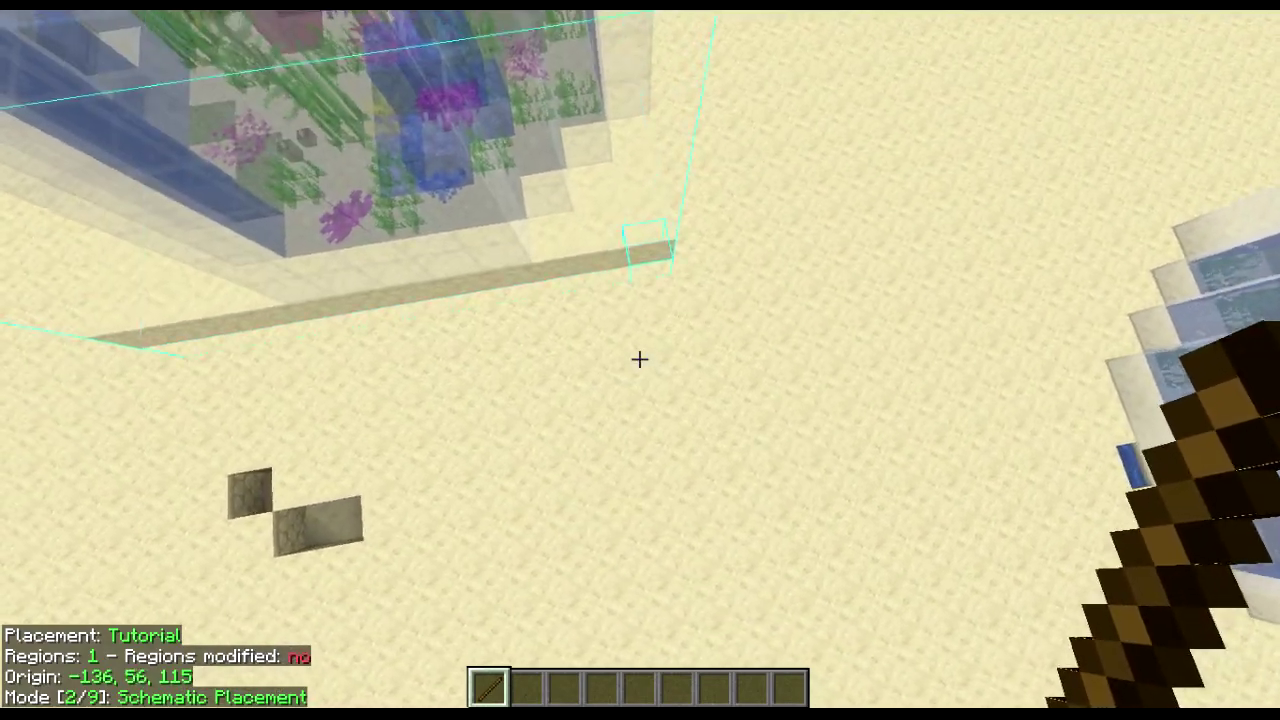
{"action": "scroll", "coordinate": [640, 359], "scroll_direction": "up", "scroll_amount": 1}
{"action": "scroll", "coordinate": [640, 359], "scroll_direction": "down", "scroll_amount": 1}
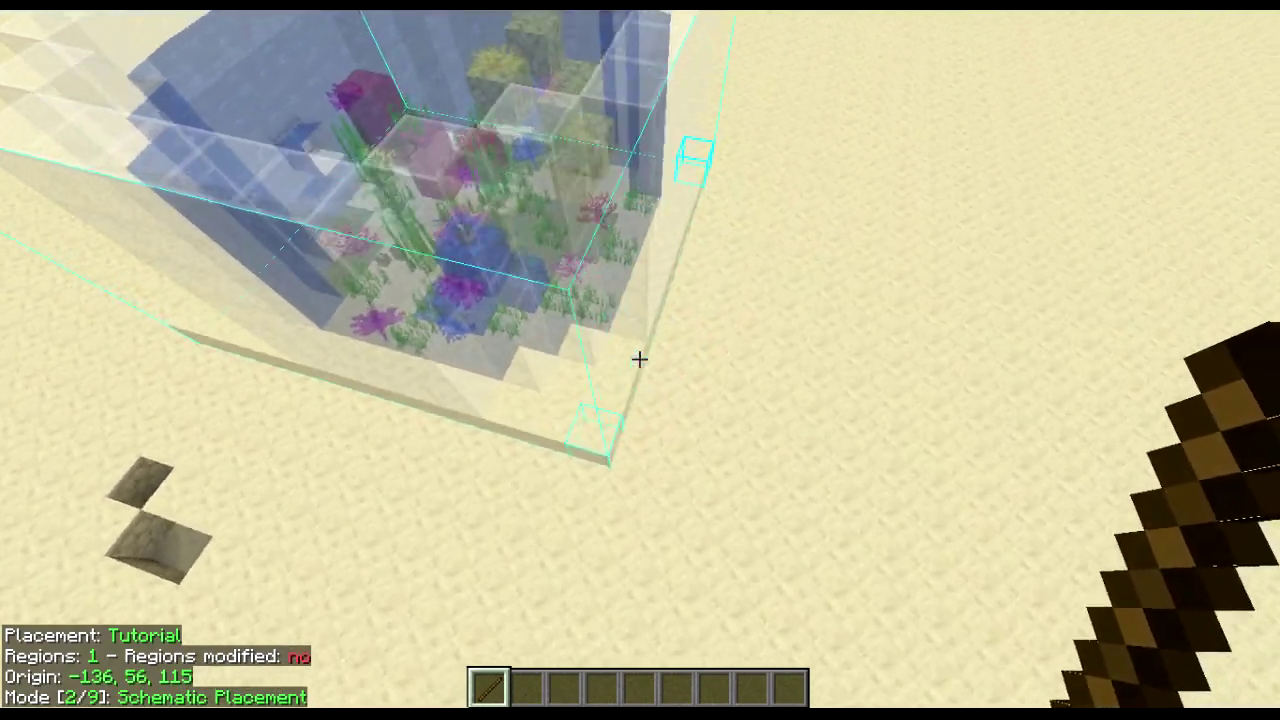
- Examine the moved Tutorial placement from above, at ground level and from its trapdoor side
{"action": "key", "text": "w"}
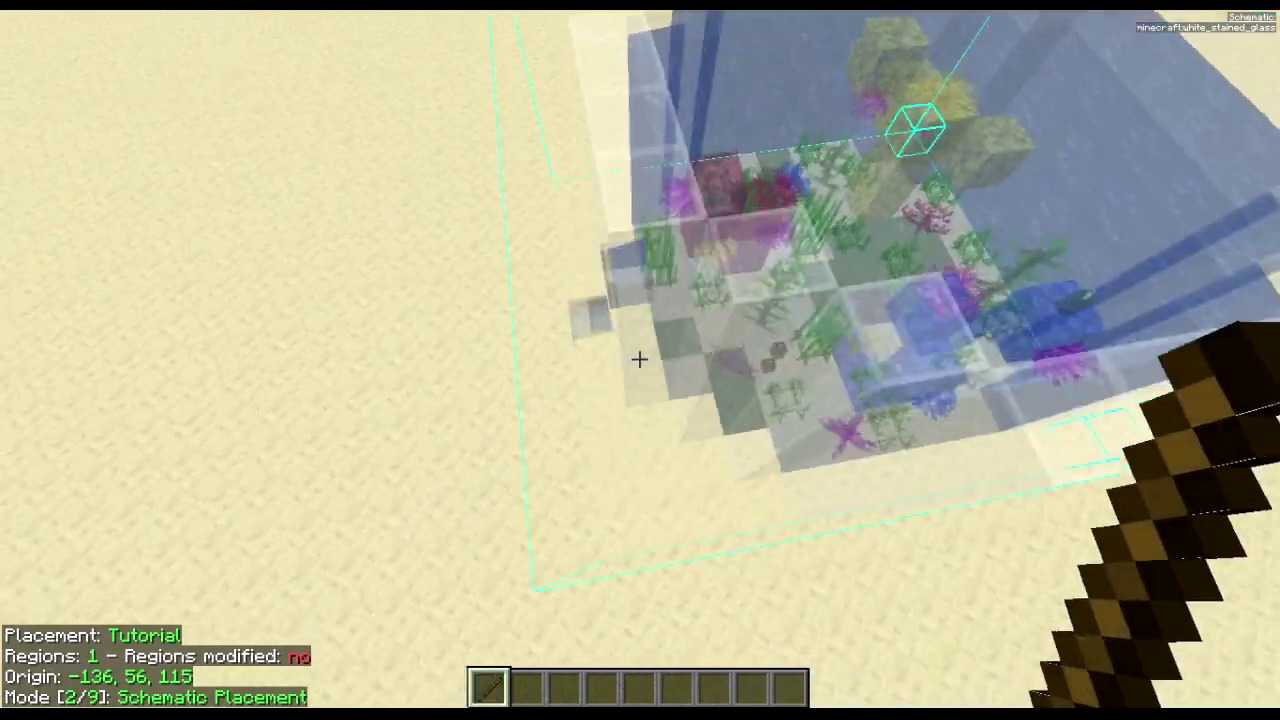
{"action": "key", "text": "shift"}
{"action": "key", "text": "w"}
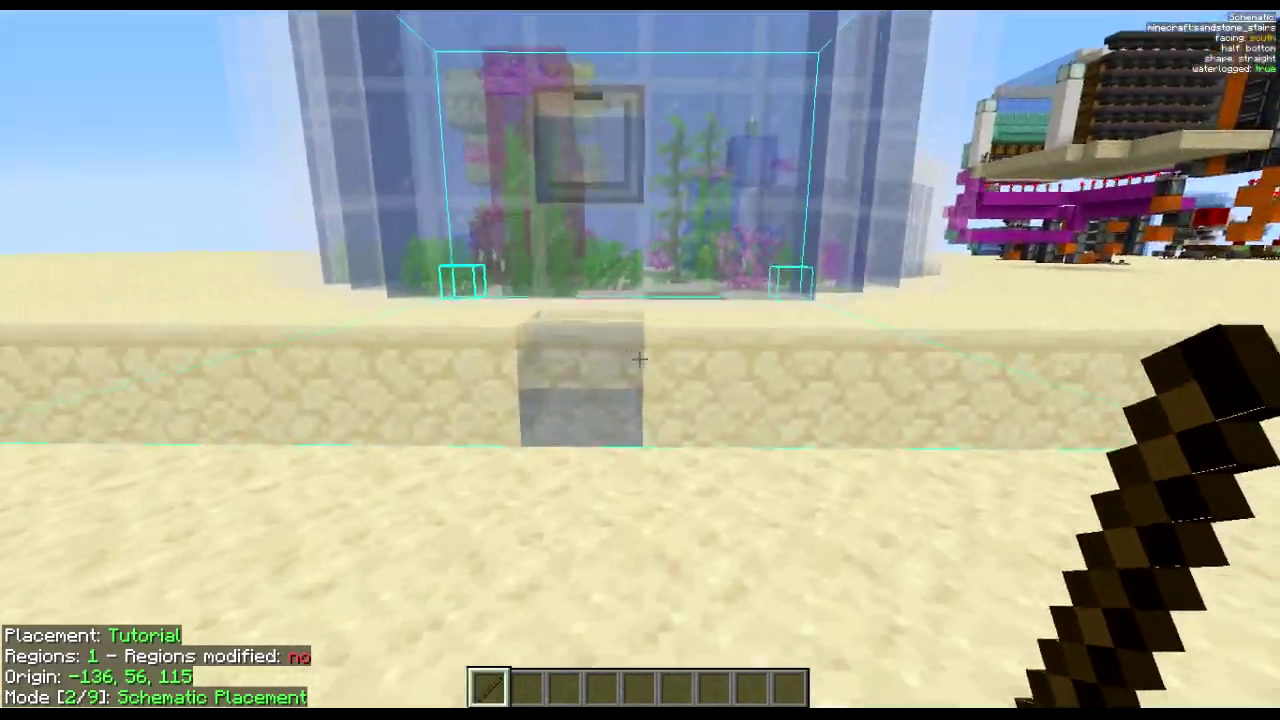
{"action": "key", "text": "d"}
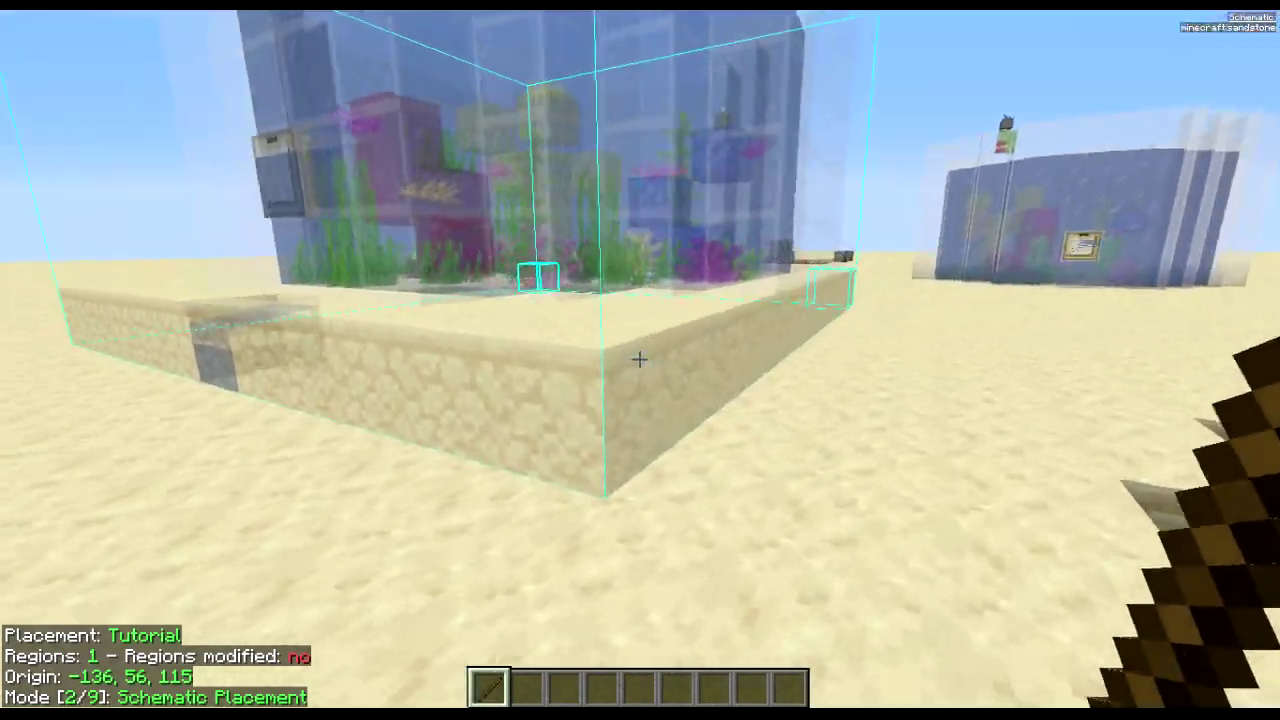
{"action": "key", "text": "space"}
{"action": "key", "text": "w"}
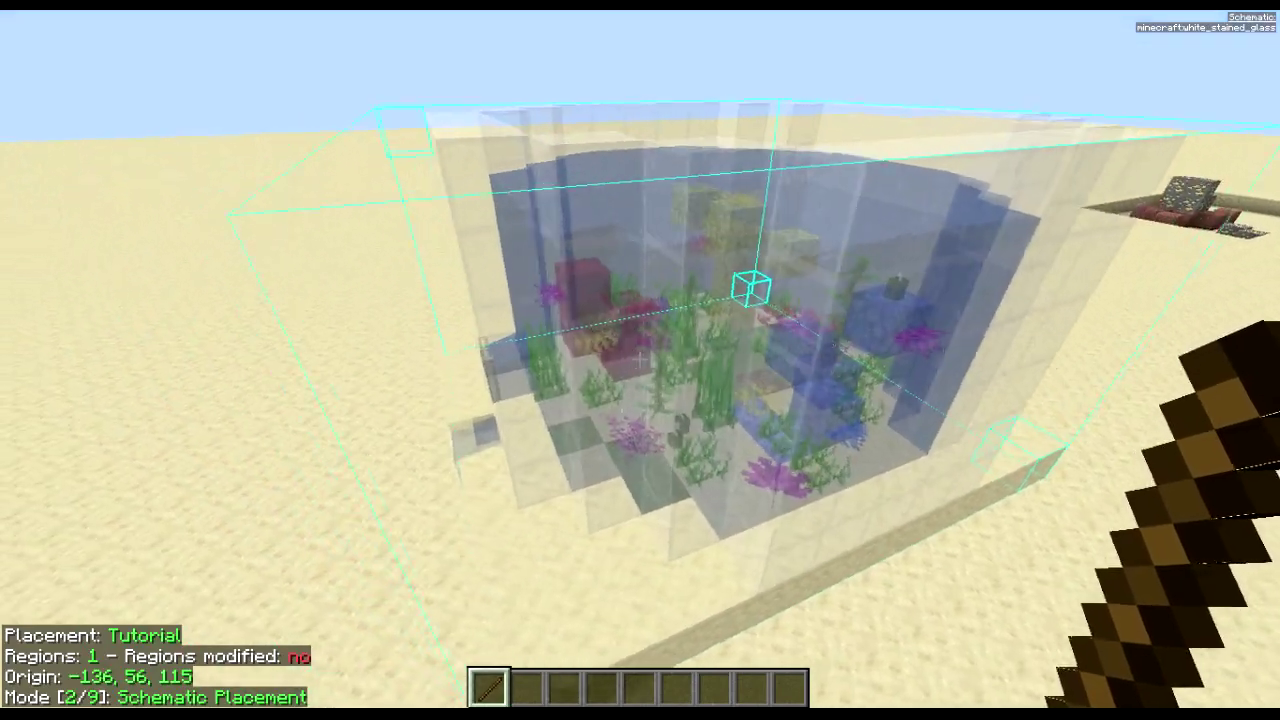
{"action": "key", "text": "a"}
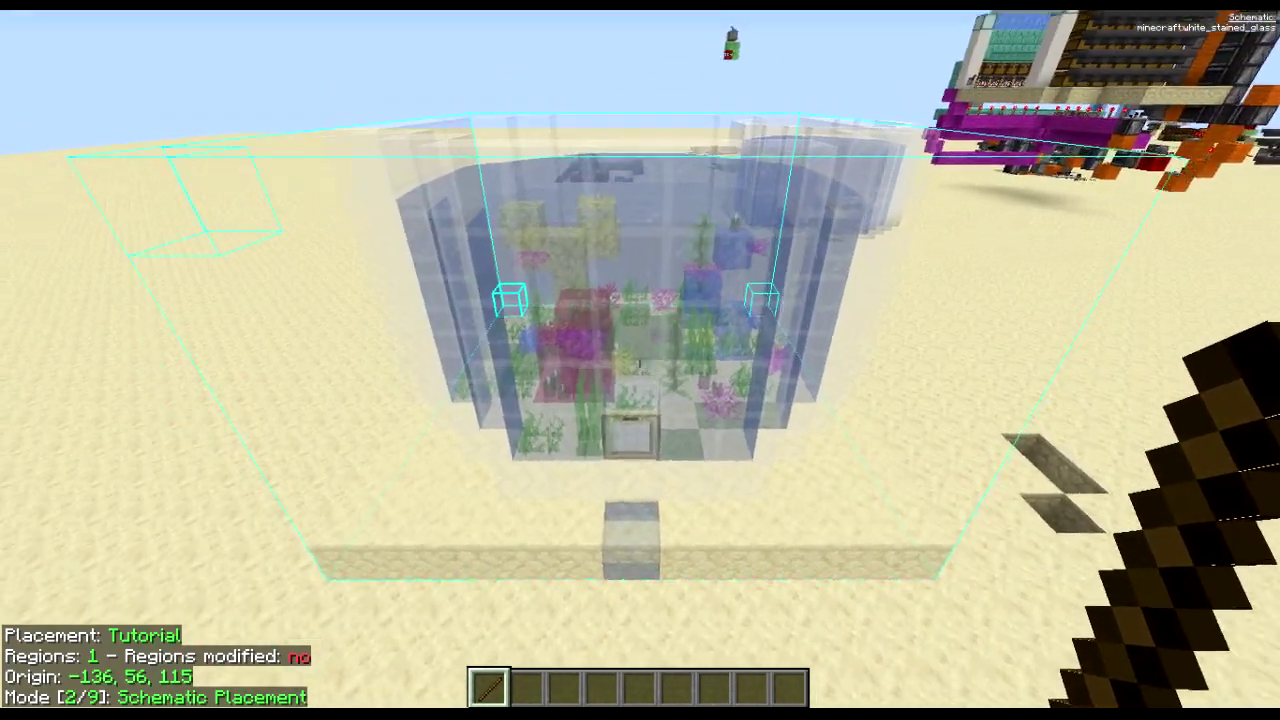
{"action": "key", "text": "w"}
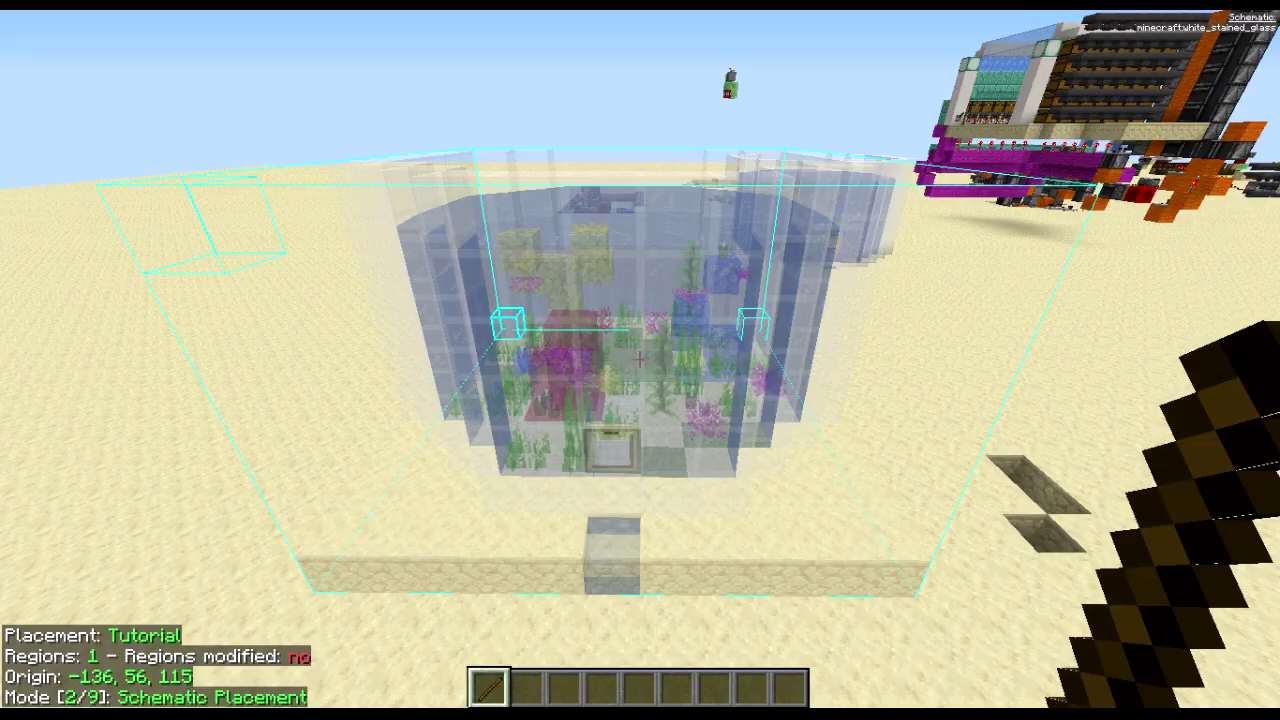
- Look through the full material list for the Tutorial placement, including total, missing and available items
{"action": "key", "text": "m+l"}
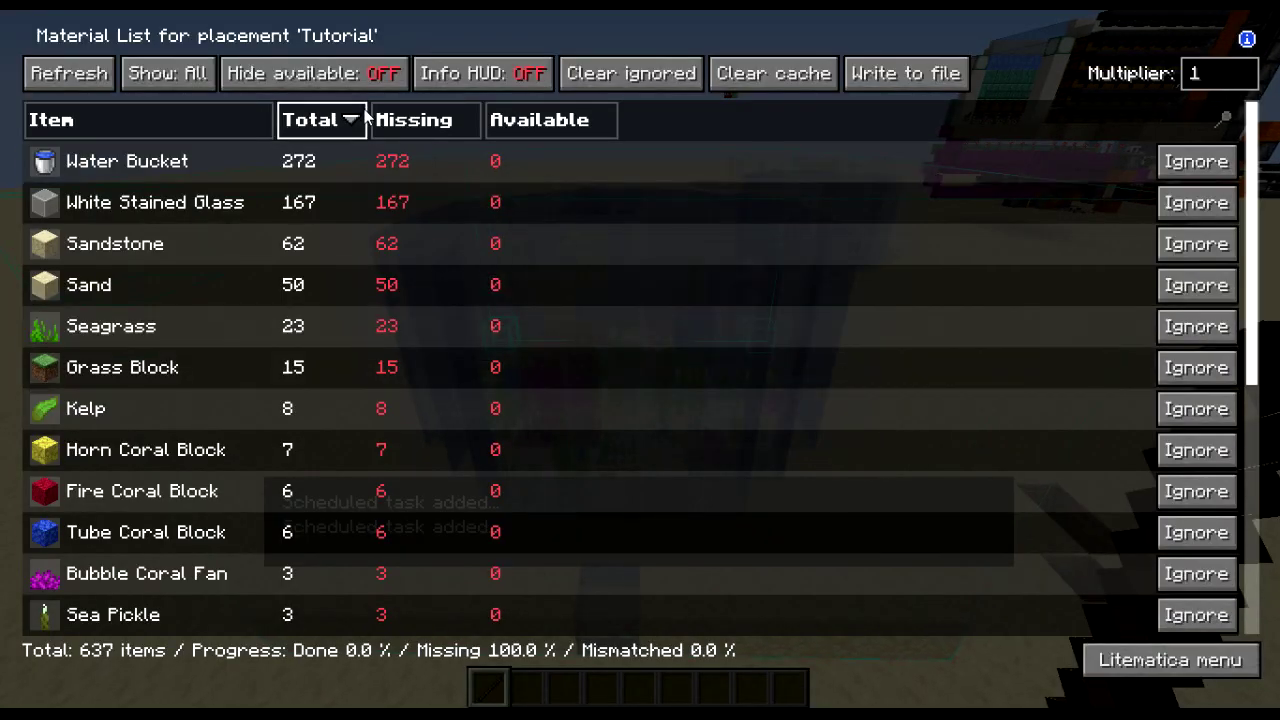
{"action": "scroll", "coordinate": [240, 250], "scroll_direction": "down", "scroll_amount": 5}
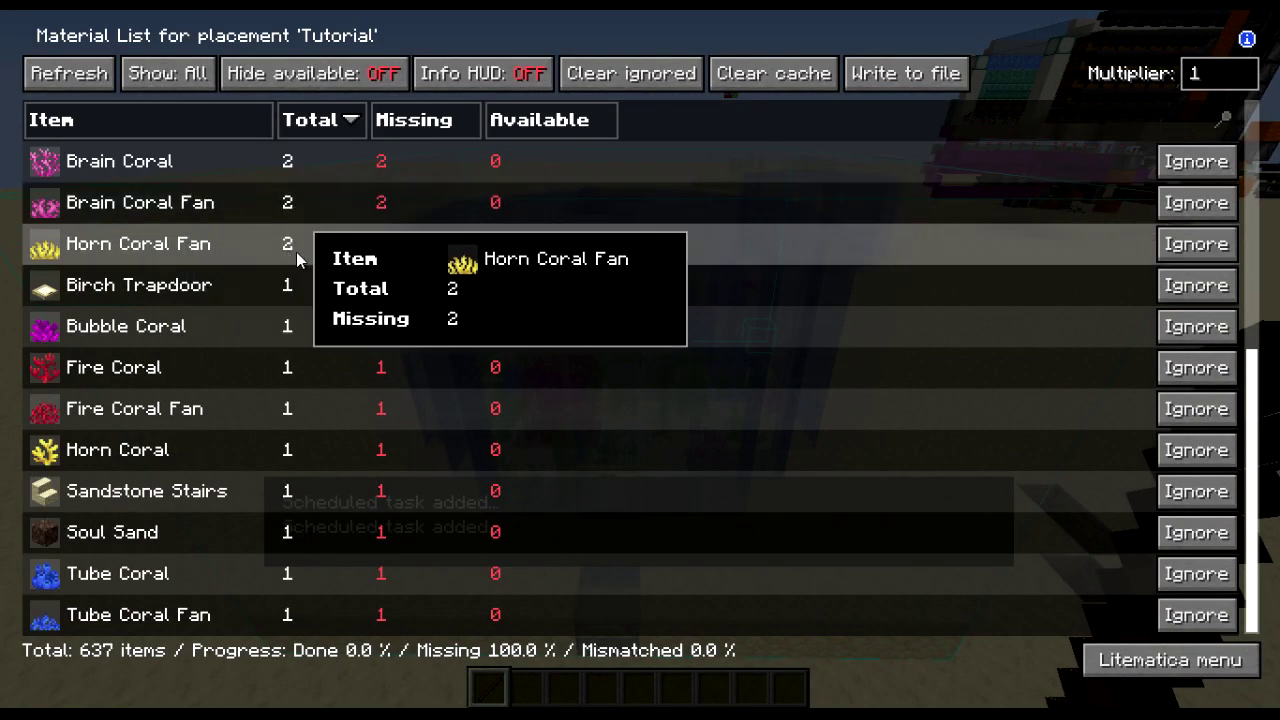
{"action": "scroll", "coordinate": [302, 257], "scroll_direction": "up", "scroll_amount": 5}
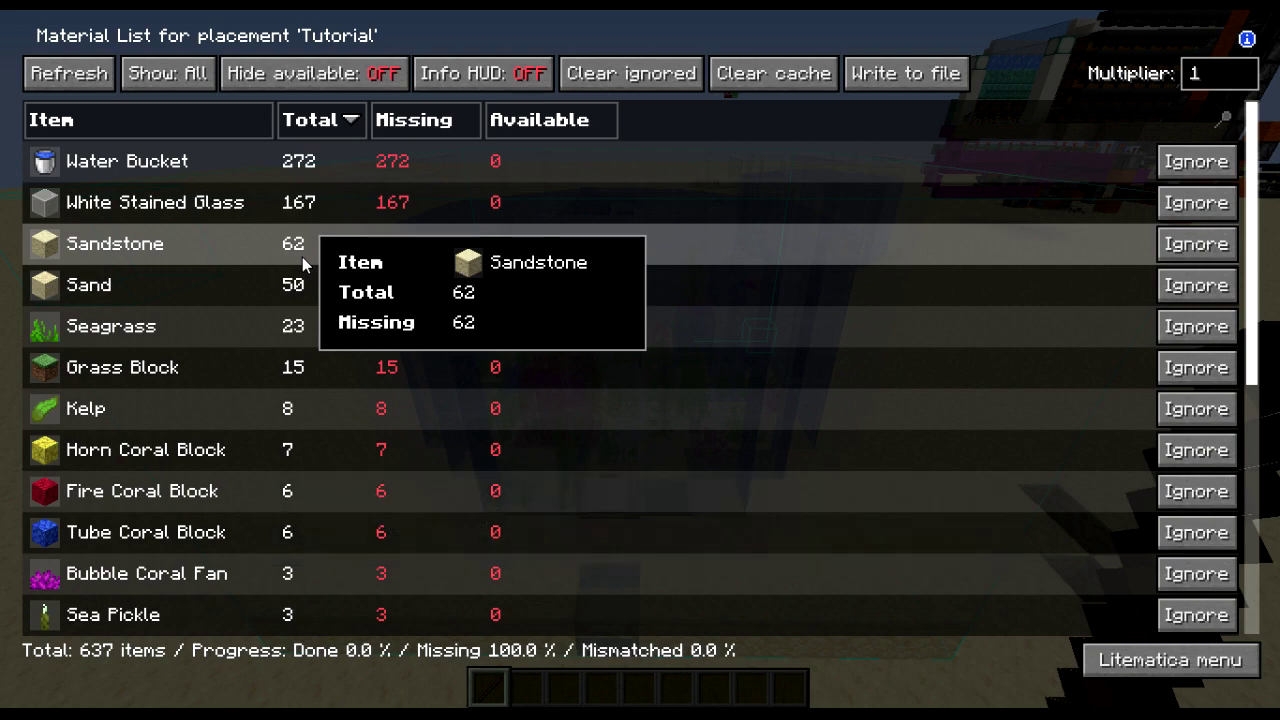
{"action": "scroll", "coordinate": [302, 257], "scroll_direction": "down", "scroll_amount": 5}
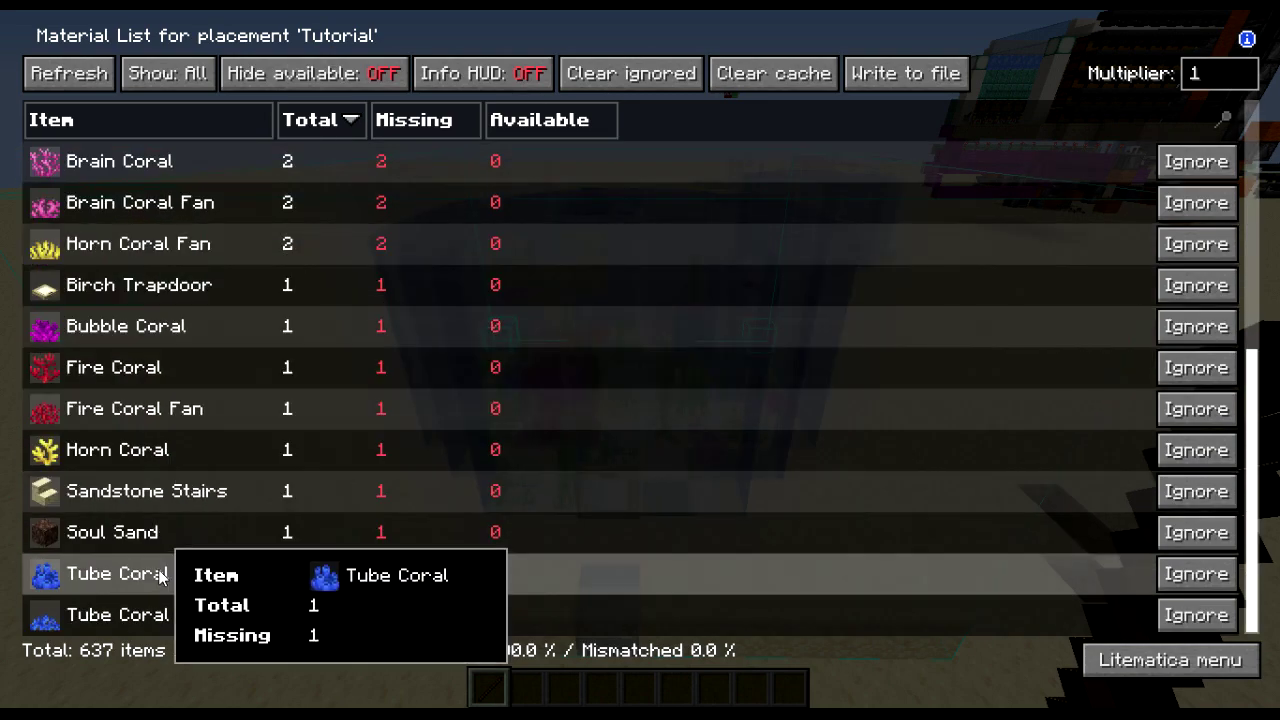
{"action": "scroll", "coordinate": [300, 560], "scroll_direction": "up", "scroll_amount": 5}
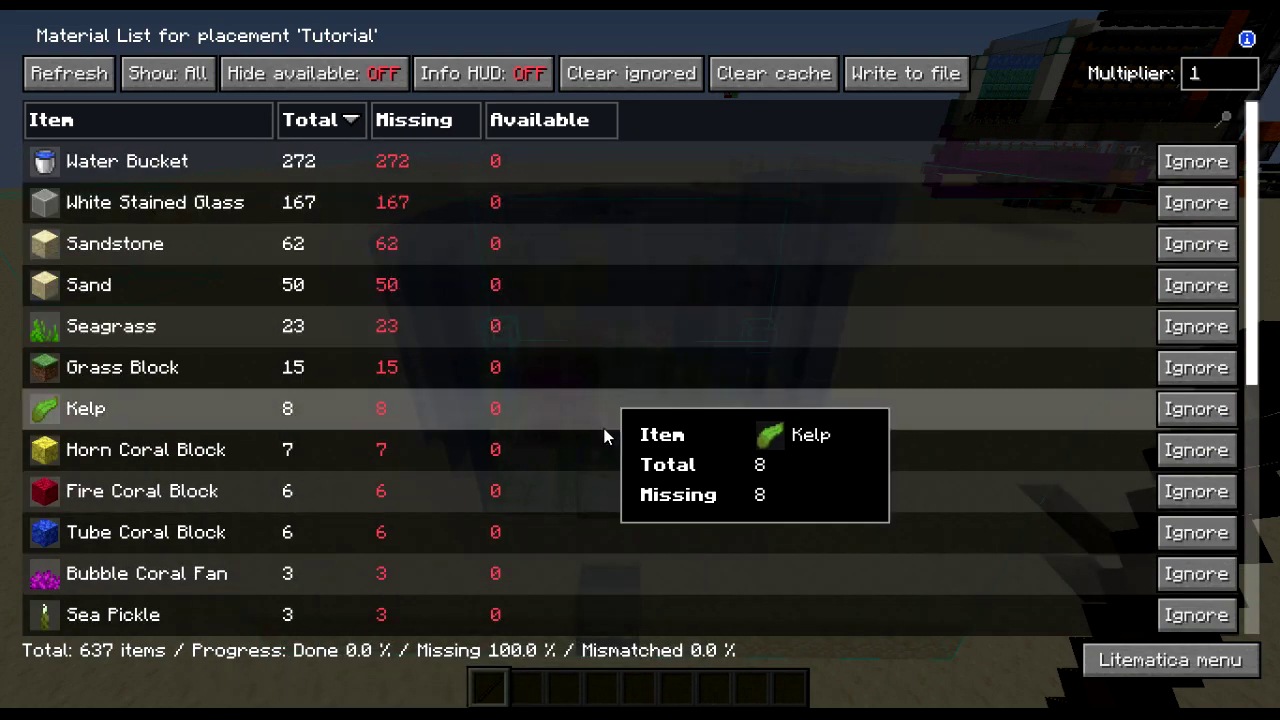
{"action": "scroll", "coordinate": [605, 445], "scroll_direction": "down", "scroll_amount": 5}
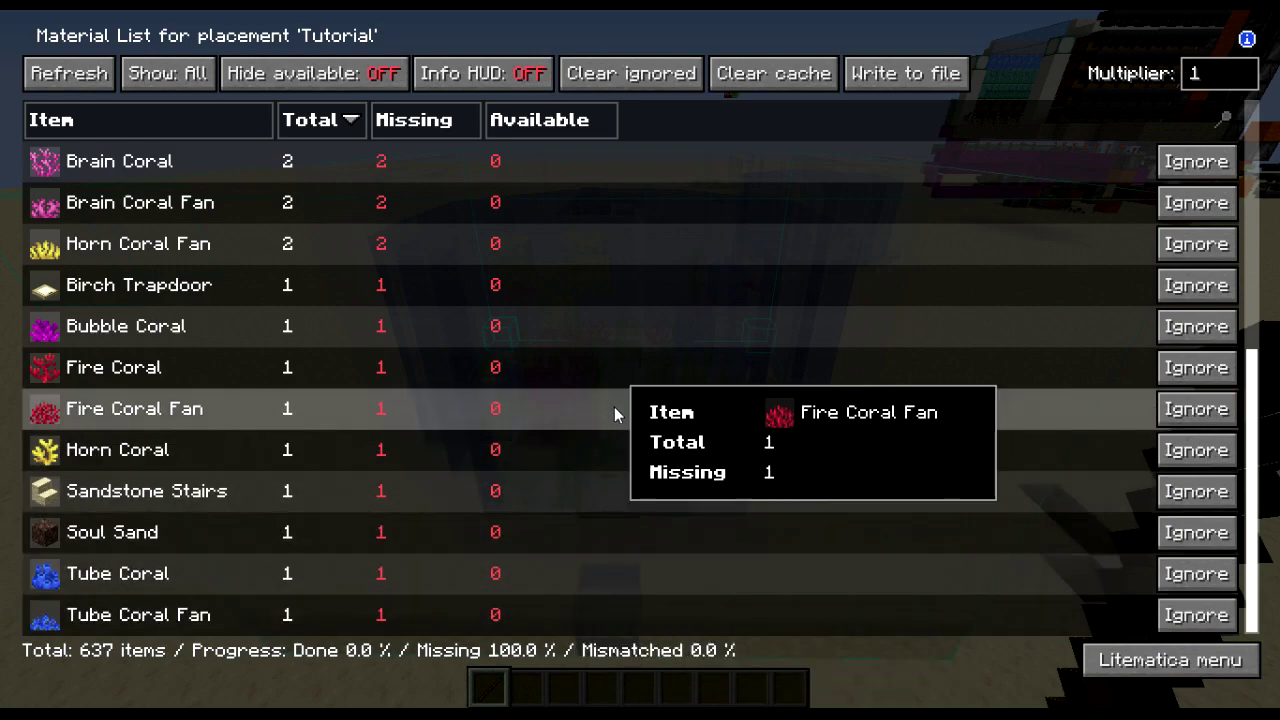
{"action": "key", "text": "Escape"}
- Run the schematic verifier on the Tutorial placement and look through the expected and found blocks
{"action": "key", "text": "m+v"}
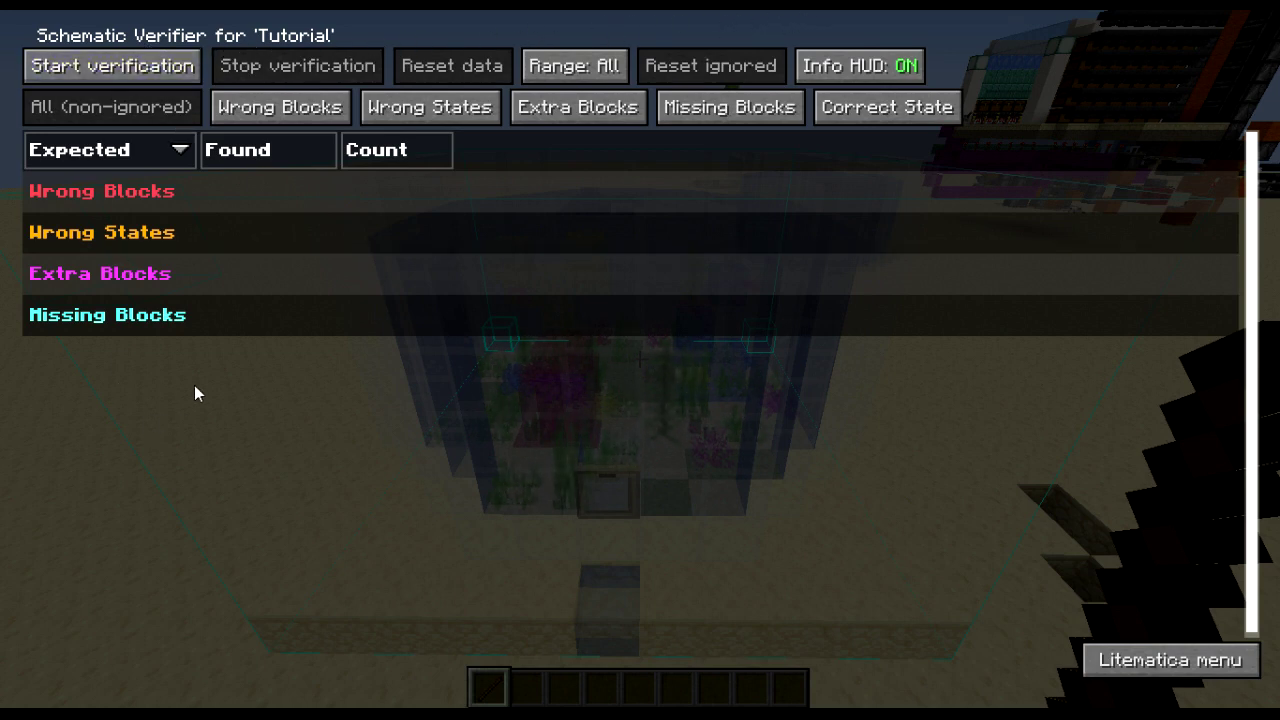
{"action": "left_click", "coordinate": [145, 78]}
{"action": "scroll", "coordinate": [516, 430], "scroll_direction": "down", "scroll_amount": 5}
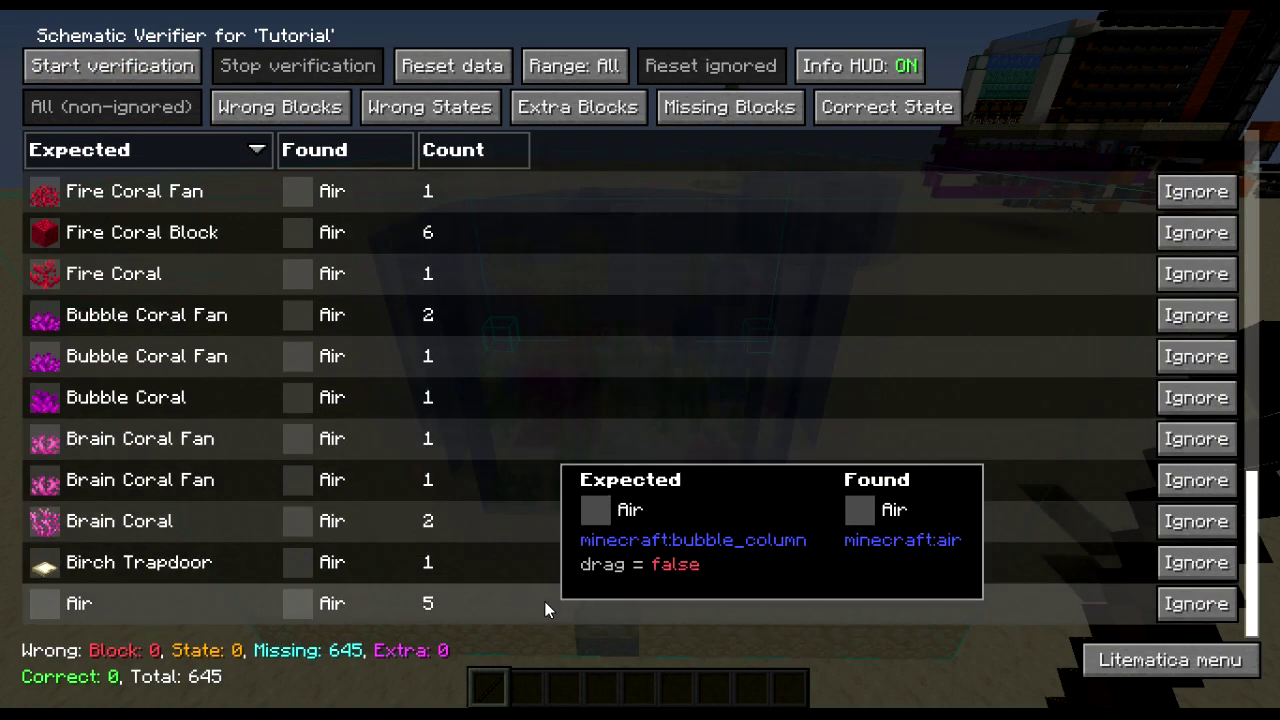
{"action": "key", "text": "Escape"}
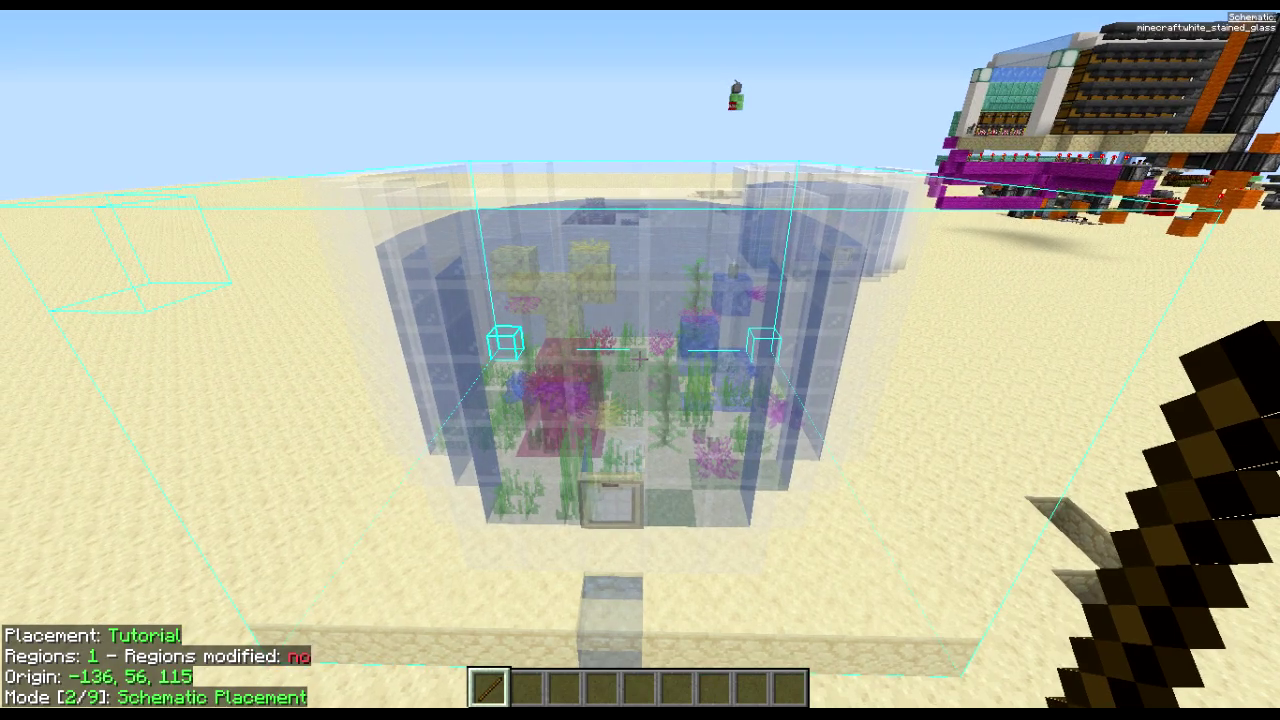
- Inspect the block state information of the placement's glass and water blocks
{"action": "key", "text": "d"}
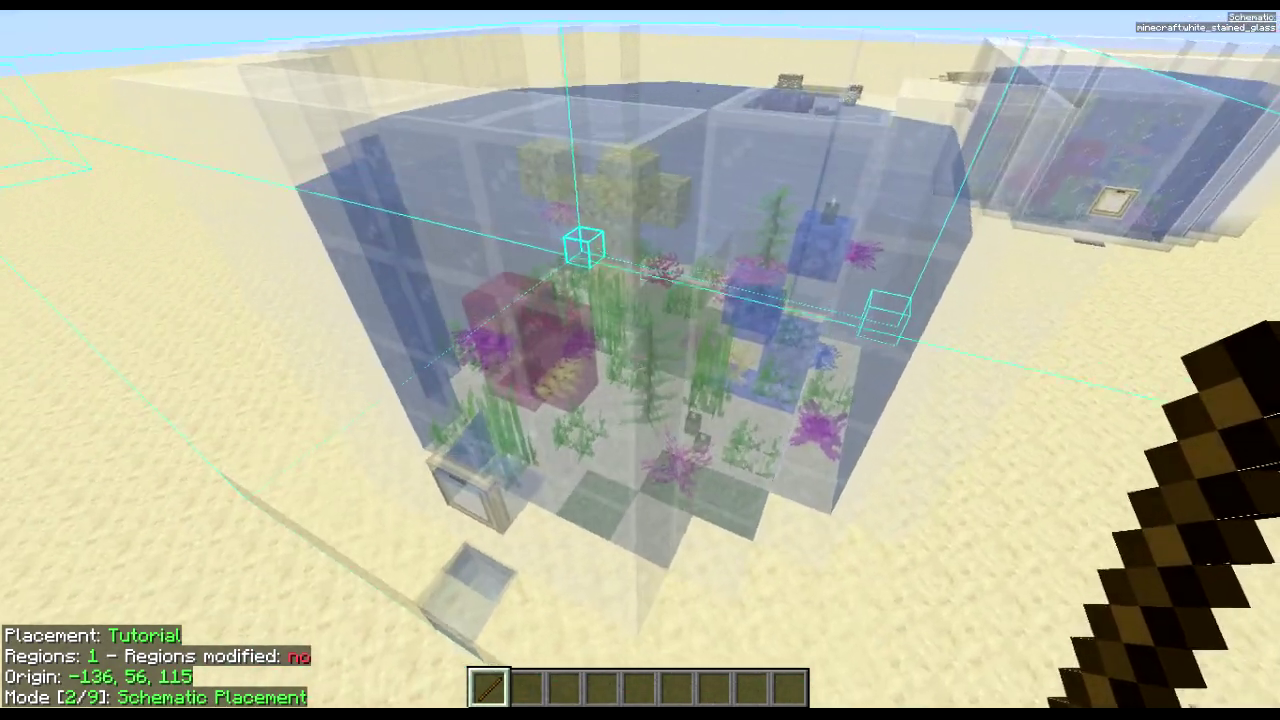
{"action": "key", "text": "i"}
{"action": "key", "text": "w"}
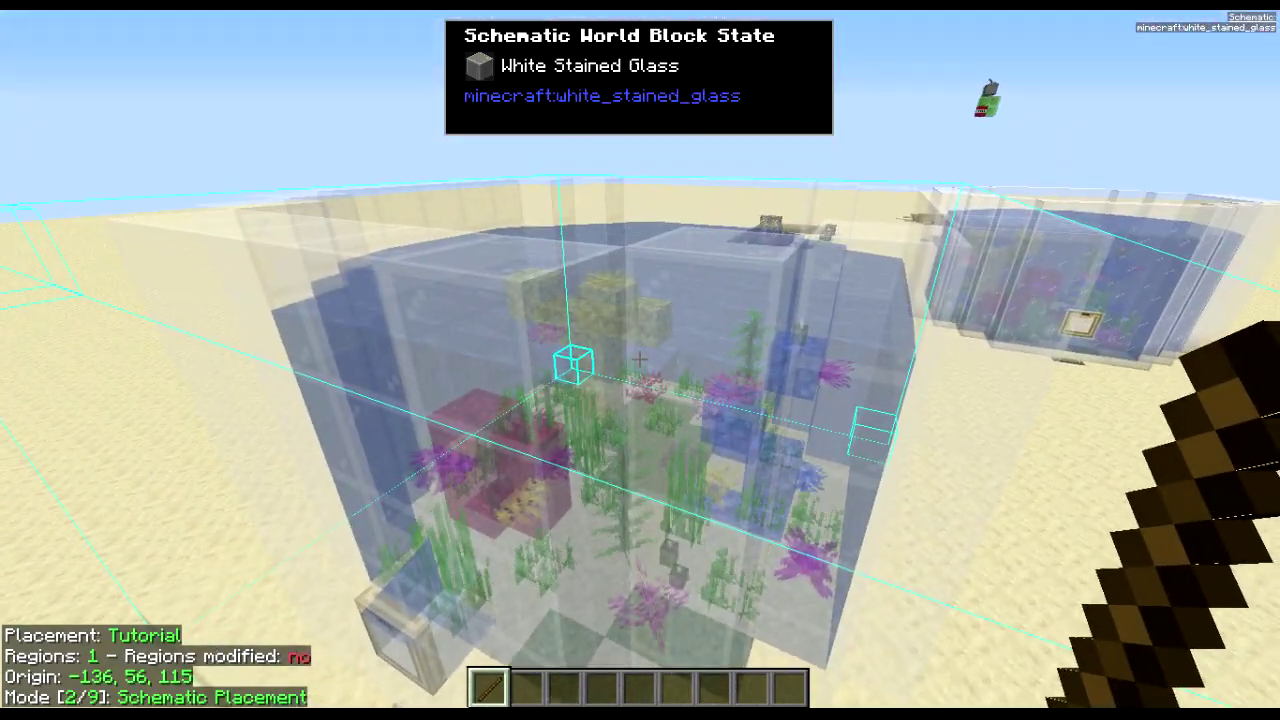
{"action": "key", "text": "w"}
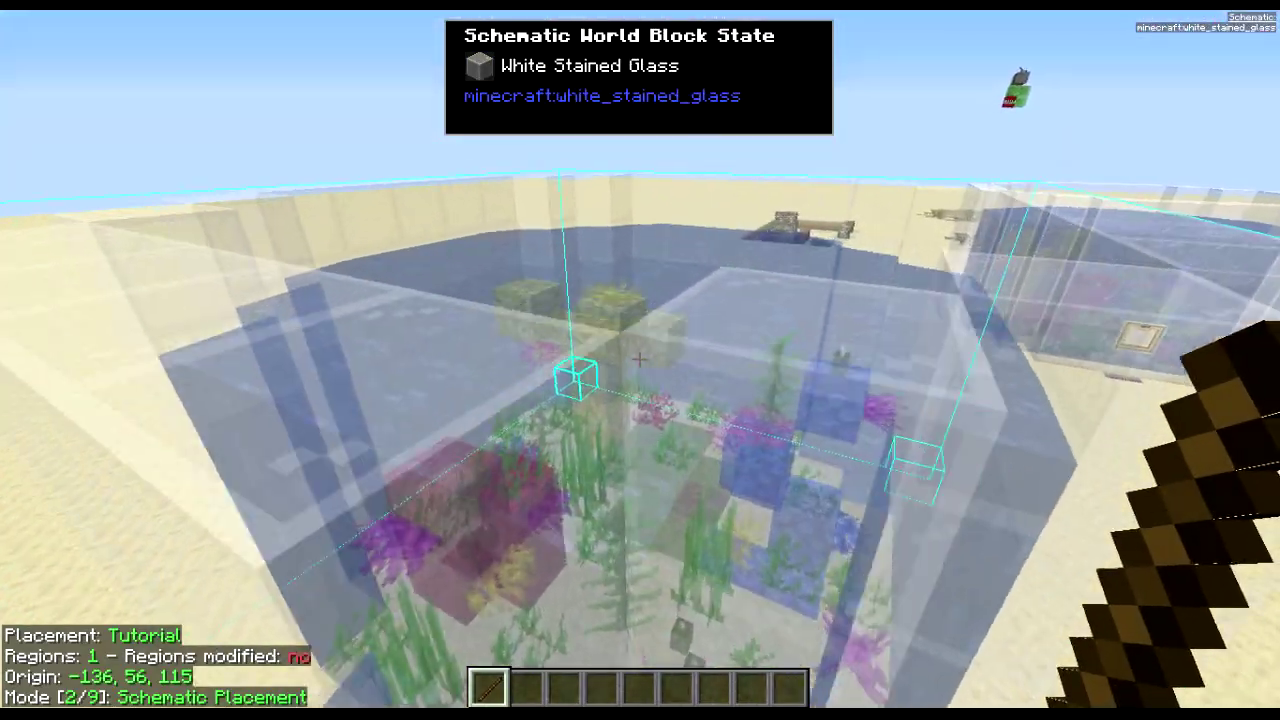
{"action": "key", "text": "w"}
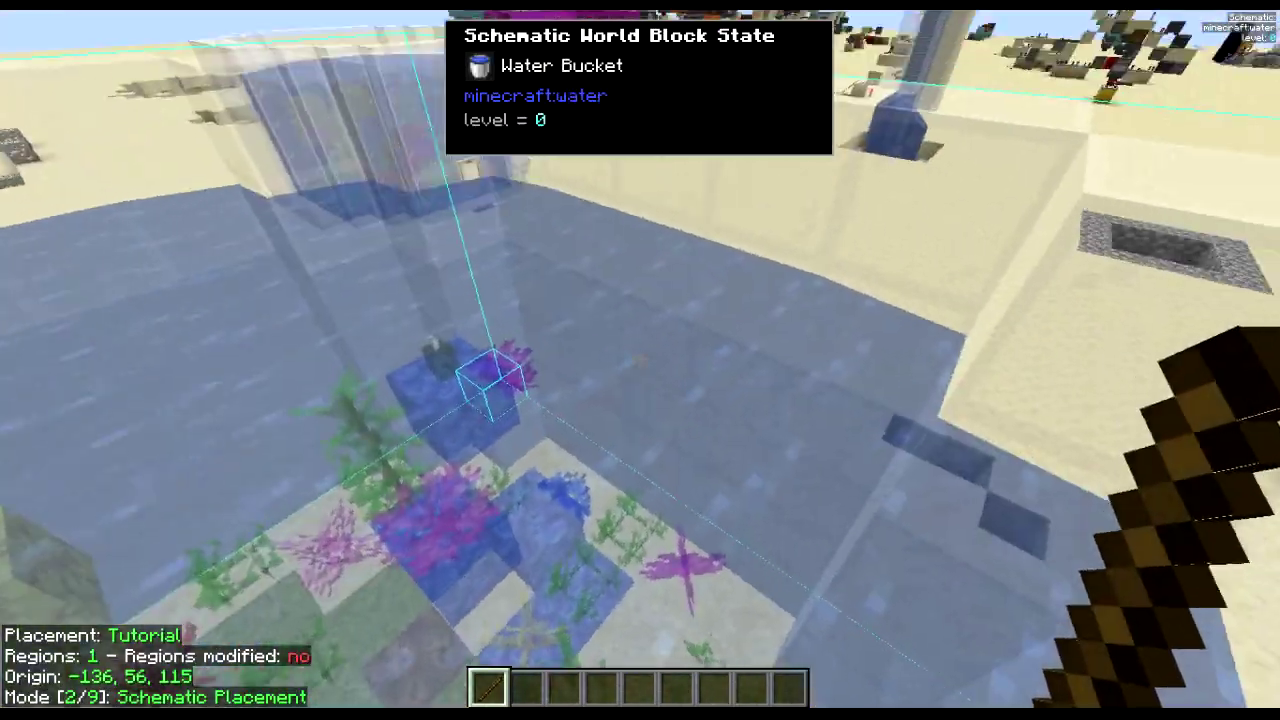
{"action": "key", "text": "a"}
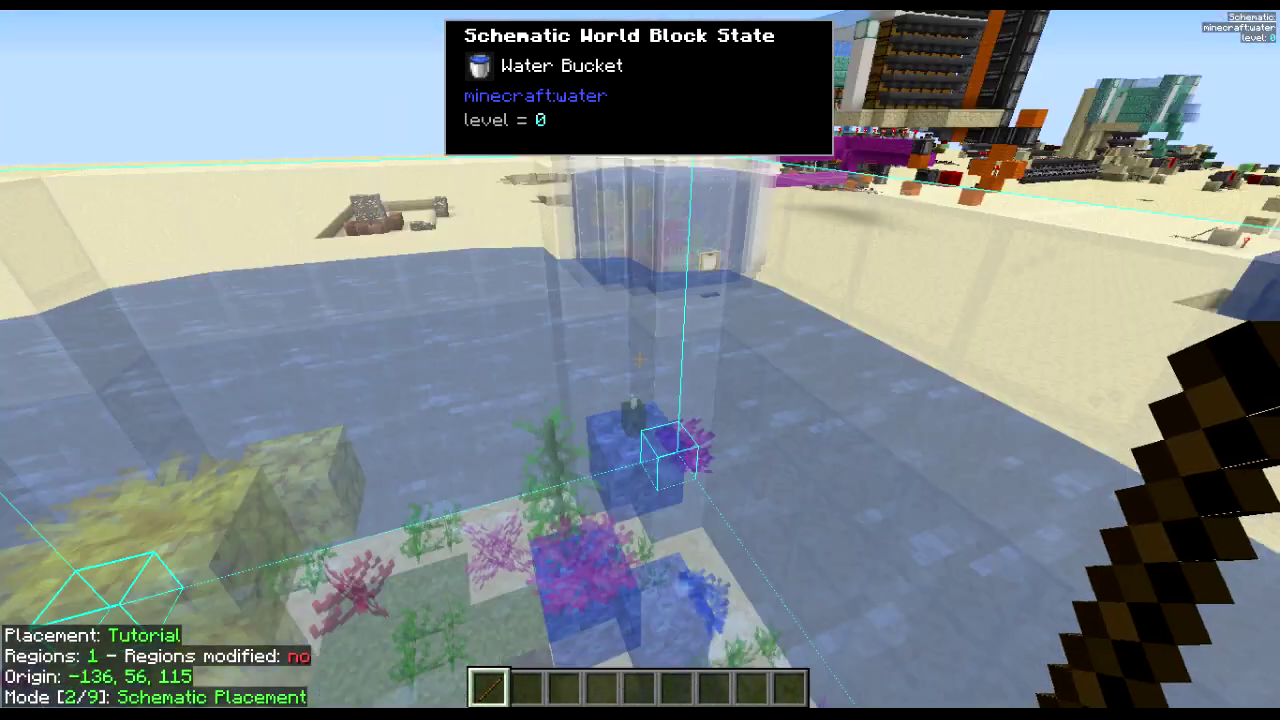
- Return to the placement's trapdoor side and set the schematic render layer mode to Single Layer
{"action": "key", "text": "s"}
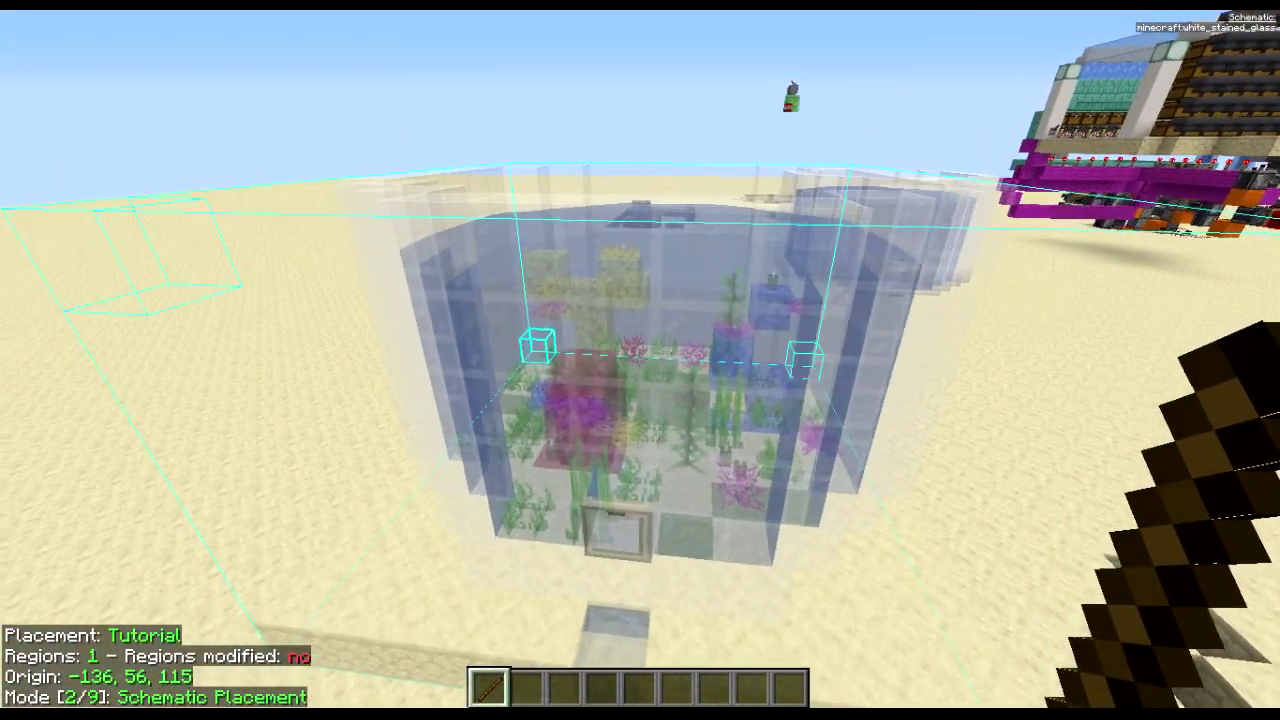
{"action": "key", "text": "w"}
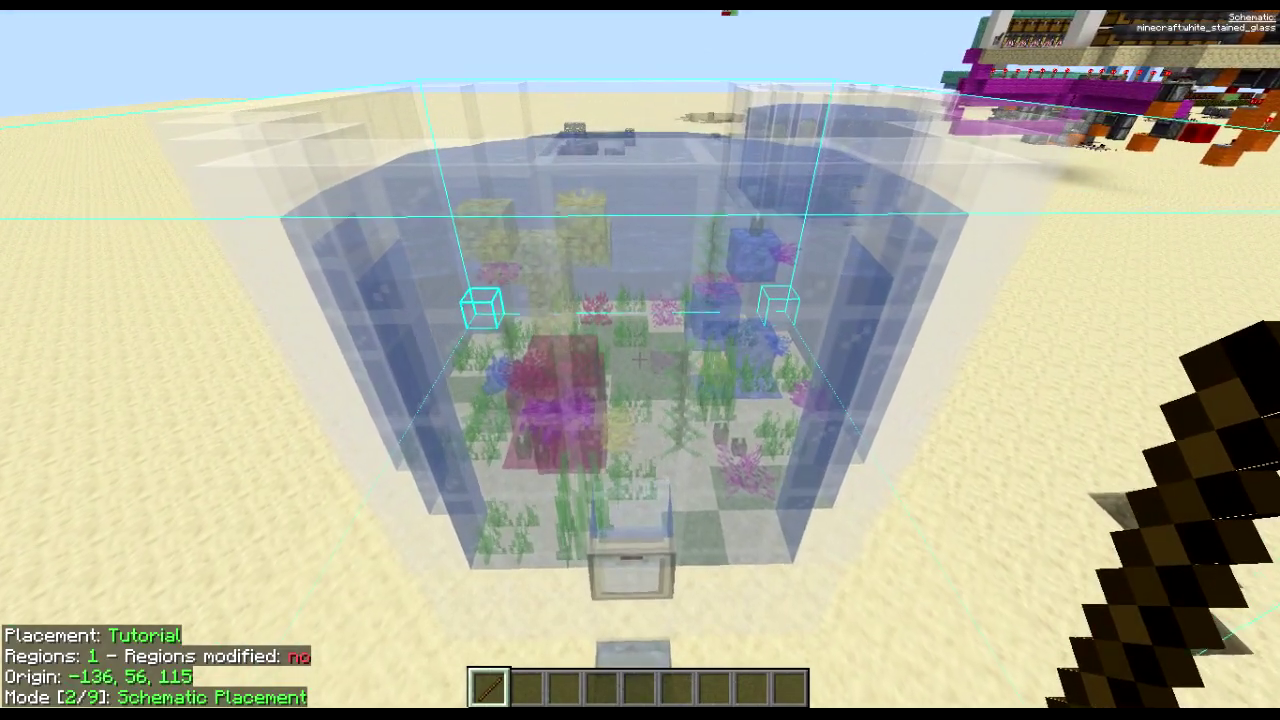
{"action": "key", "text": "m+Page_Up"}
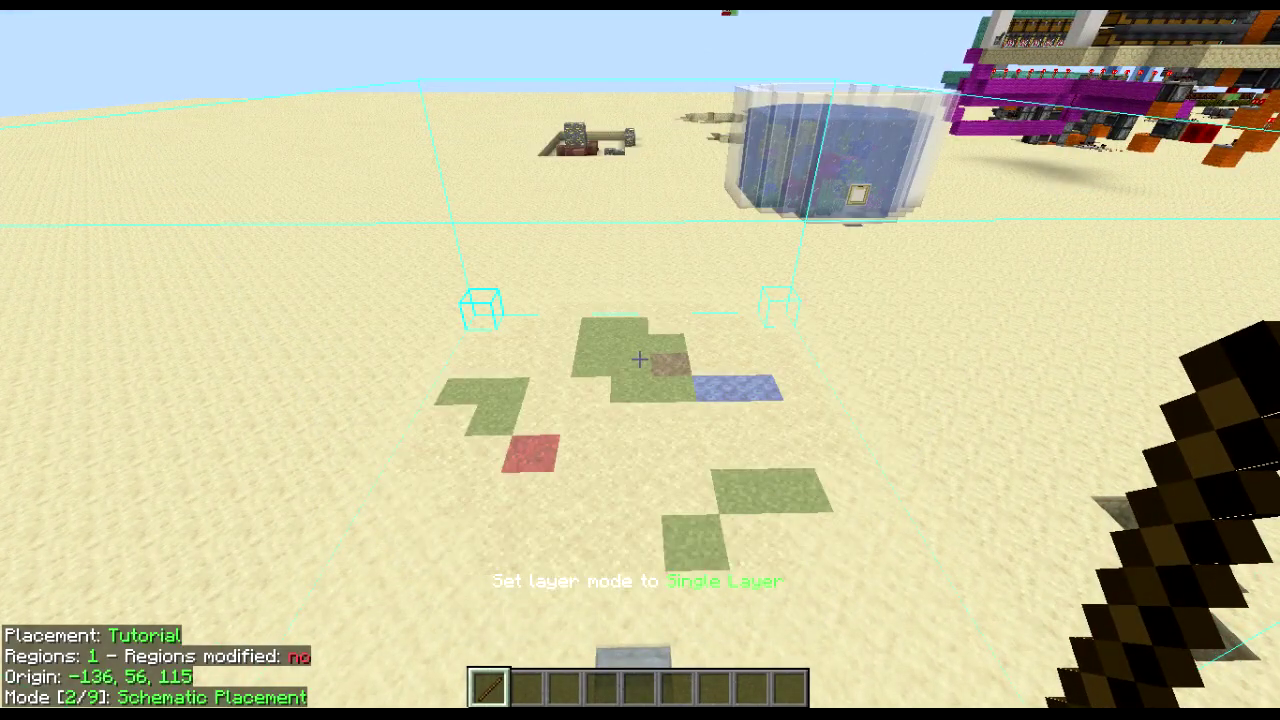
- Switch the layer mode to All and back to Single Layer, and examine the placement's bottom layer from several sides
{"action": "key", "text": "m+Page_Down"}
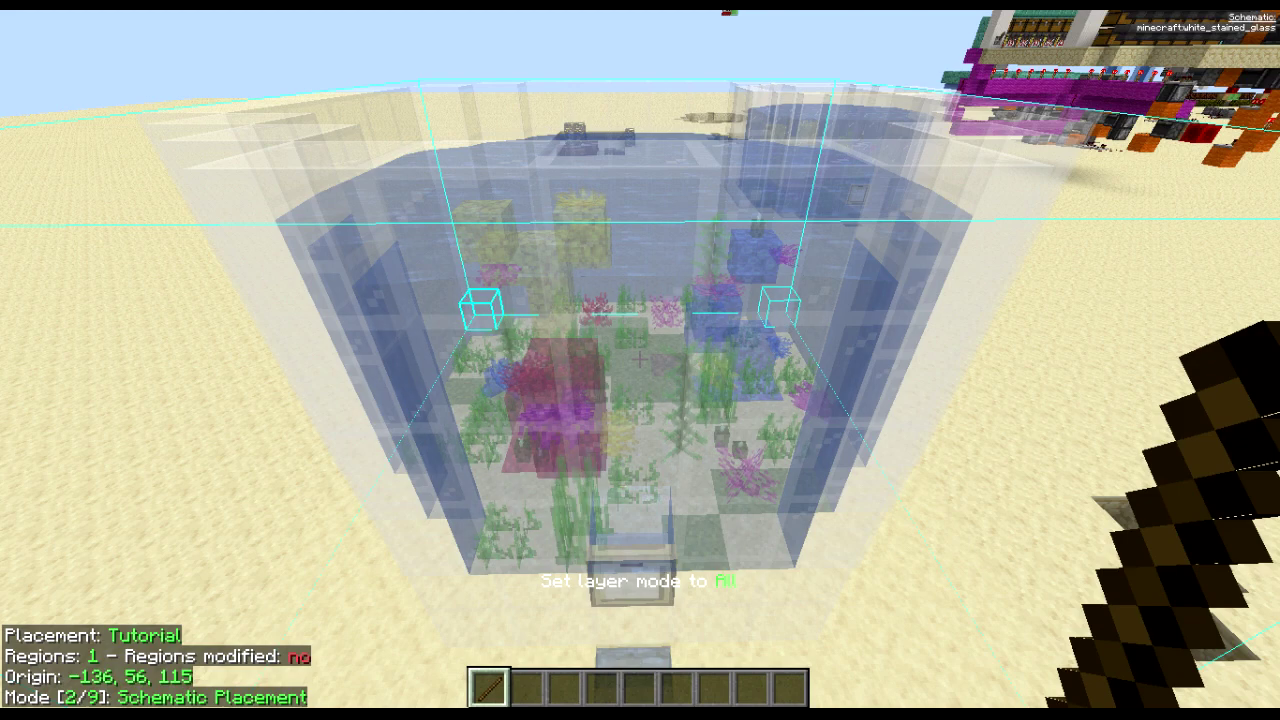
{"action": "key", "text": "m+Page_Up"}
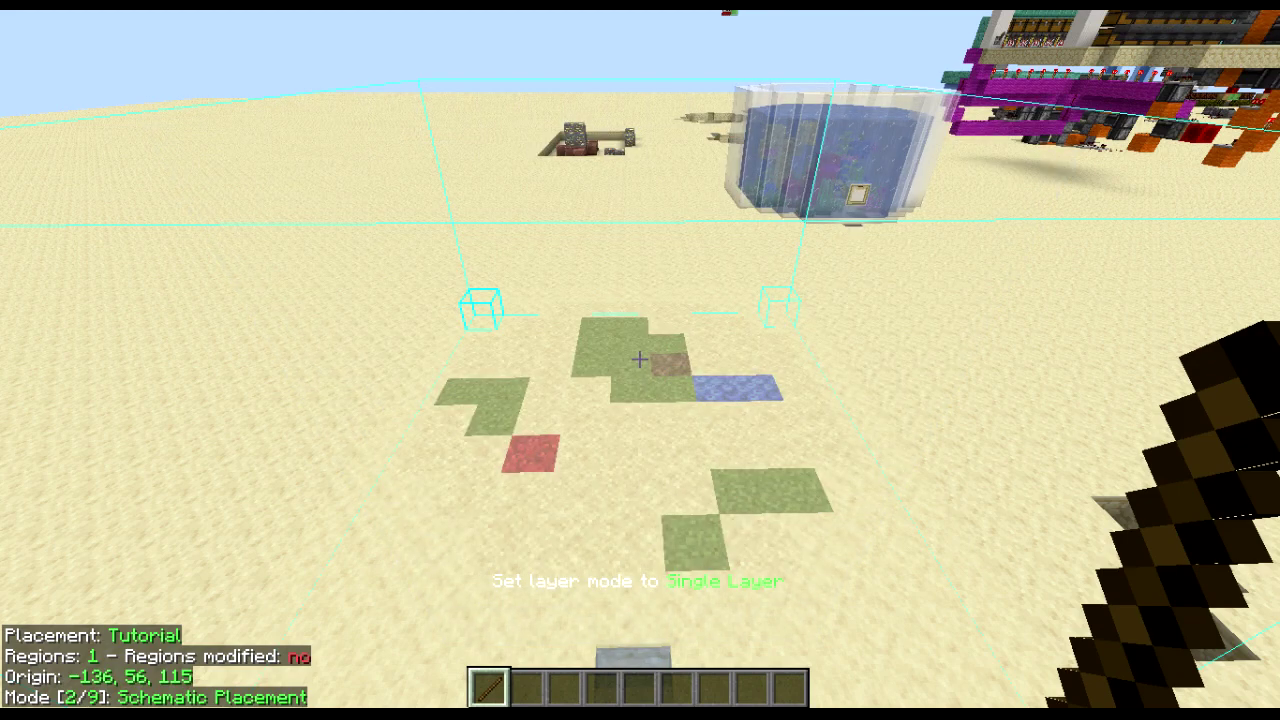
{"action": "key", "text": "shift"}
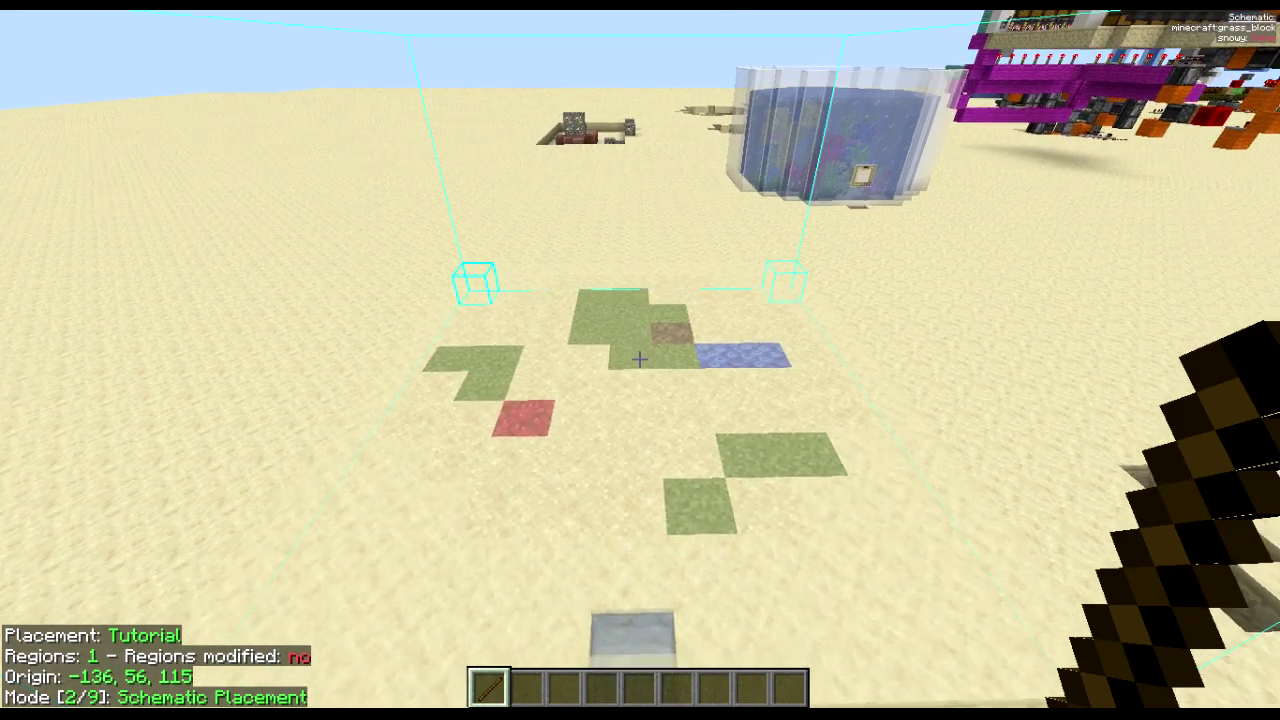
{"action": "key", "text": "d"}
{"action": "key", "text": "s"}
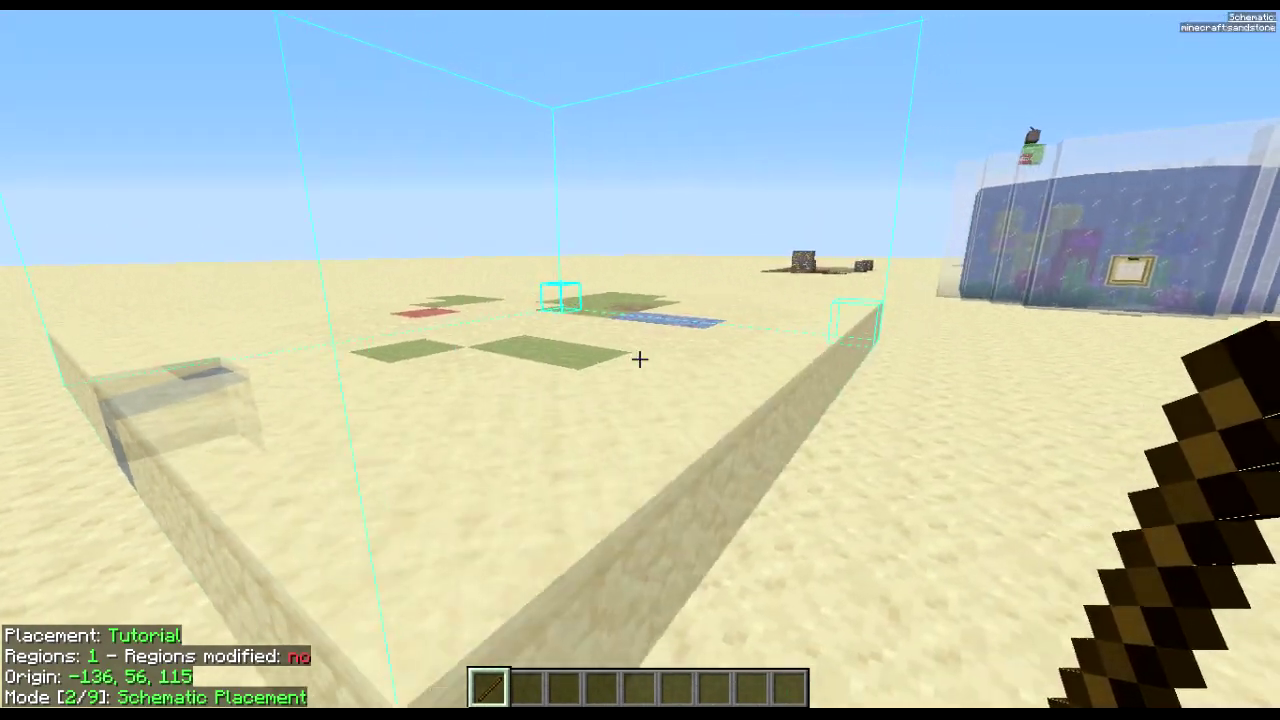
{"action": "key", "text": "w"}
{"action": "key", "text": "space"}
{"action": "key", "text": "space"}
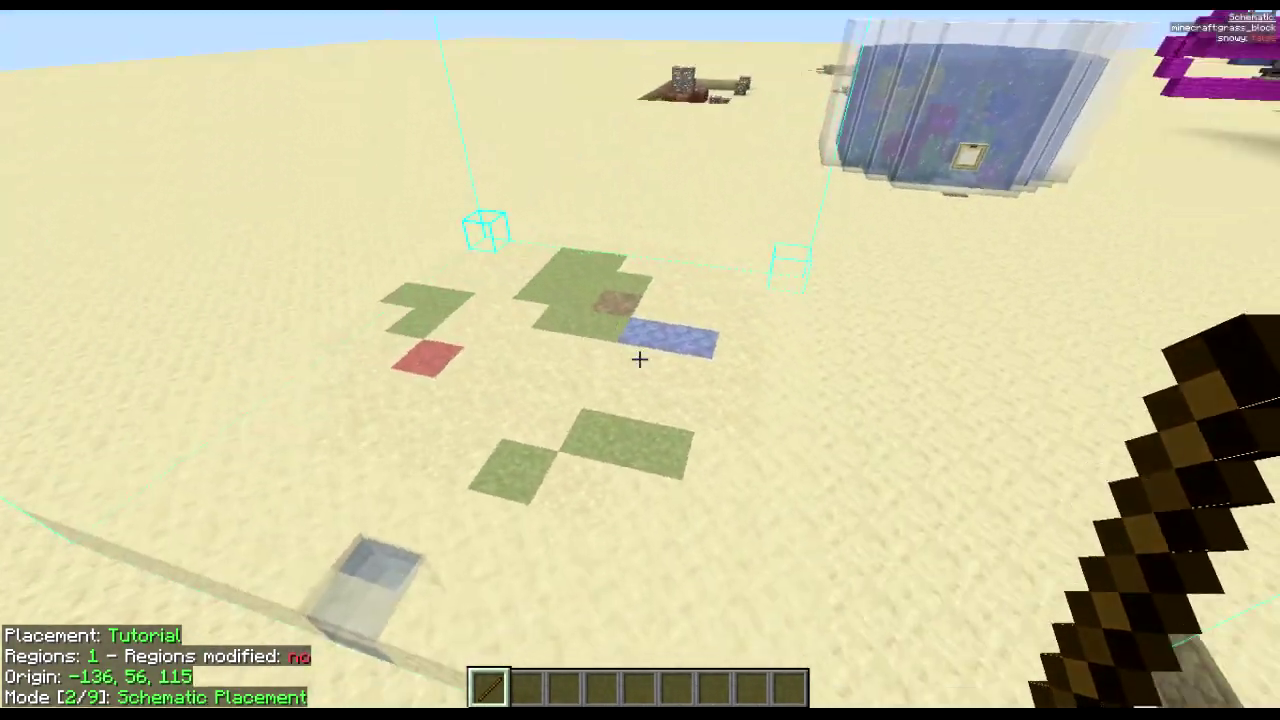
{"action": "key", "text": "w"}
{"action": "key", "text": "d"}
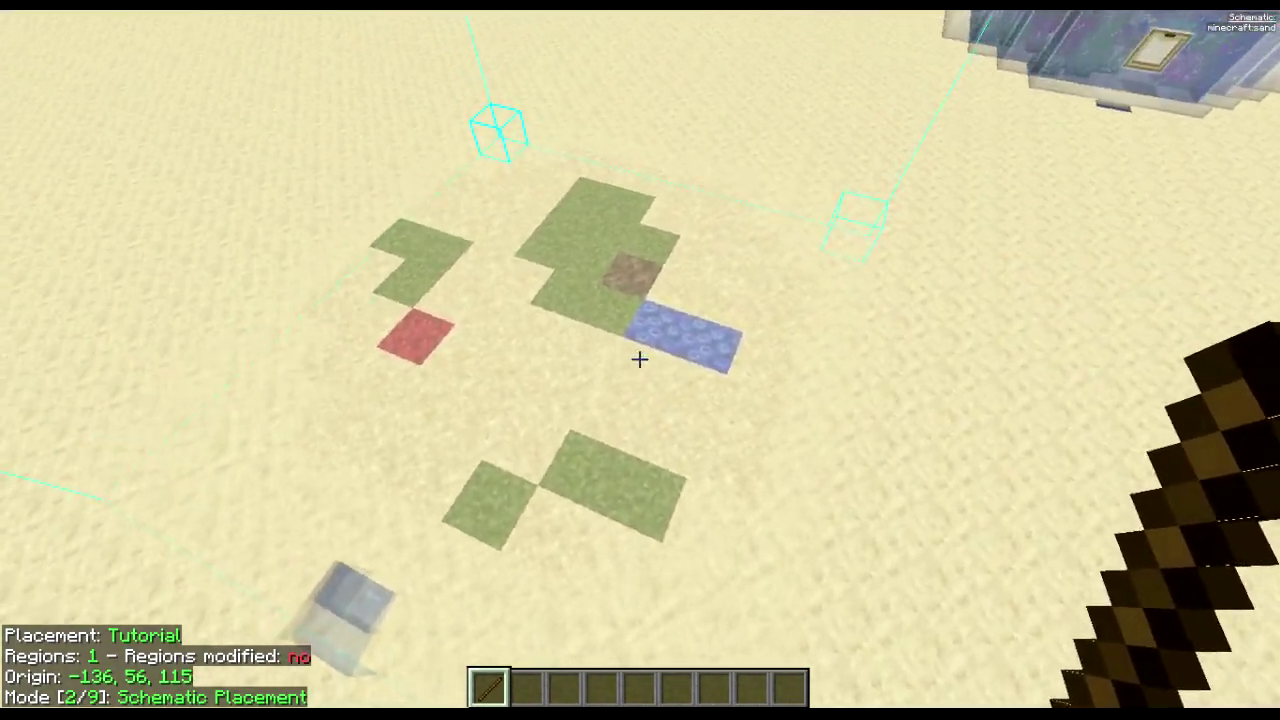
{"action": "key", "text": "w"}
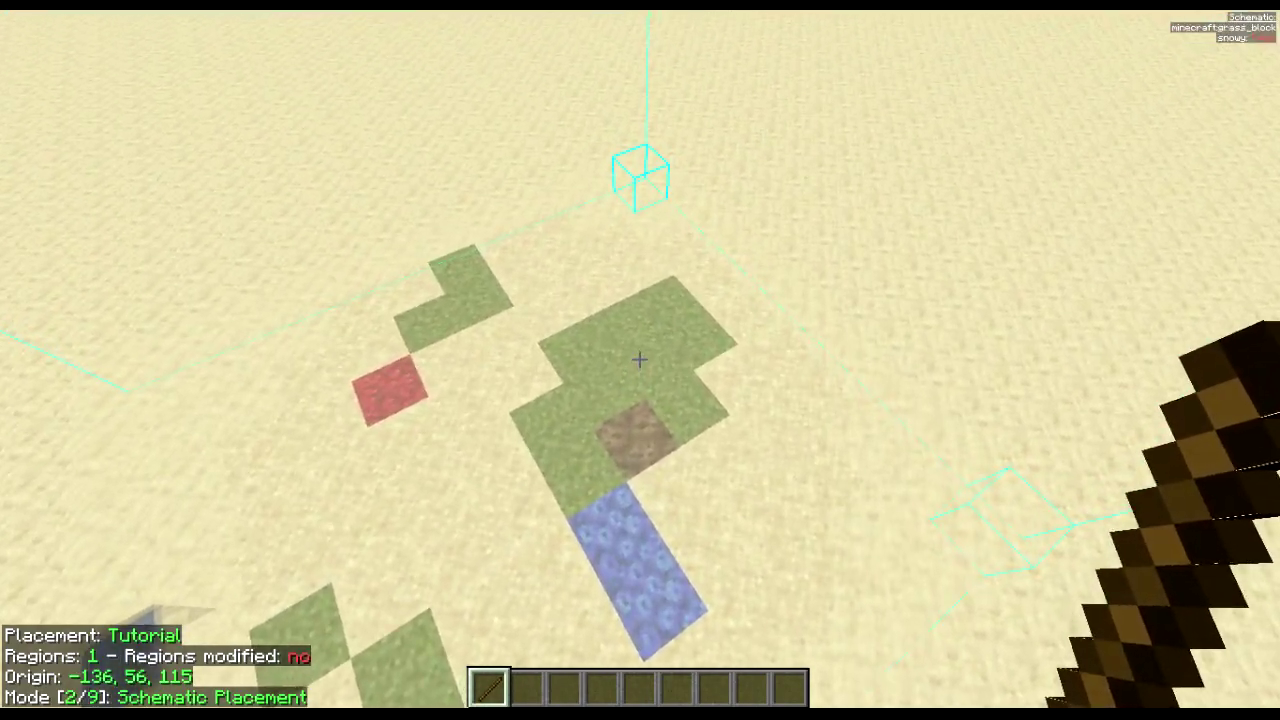
- Step the rendered layer up to y = 59 and back down to y = 56 to view the individual layers
{"action": "key", "text": "Page_Up"}
{"action": "key", "text": "Page_Up"}
{"action": "key", "text": "Page_Up"}
{"action": "key", "text": "Page_Up"}
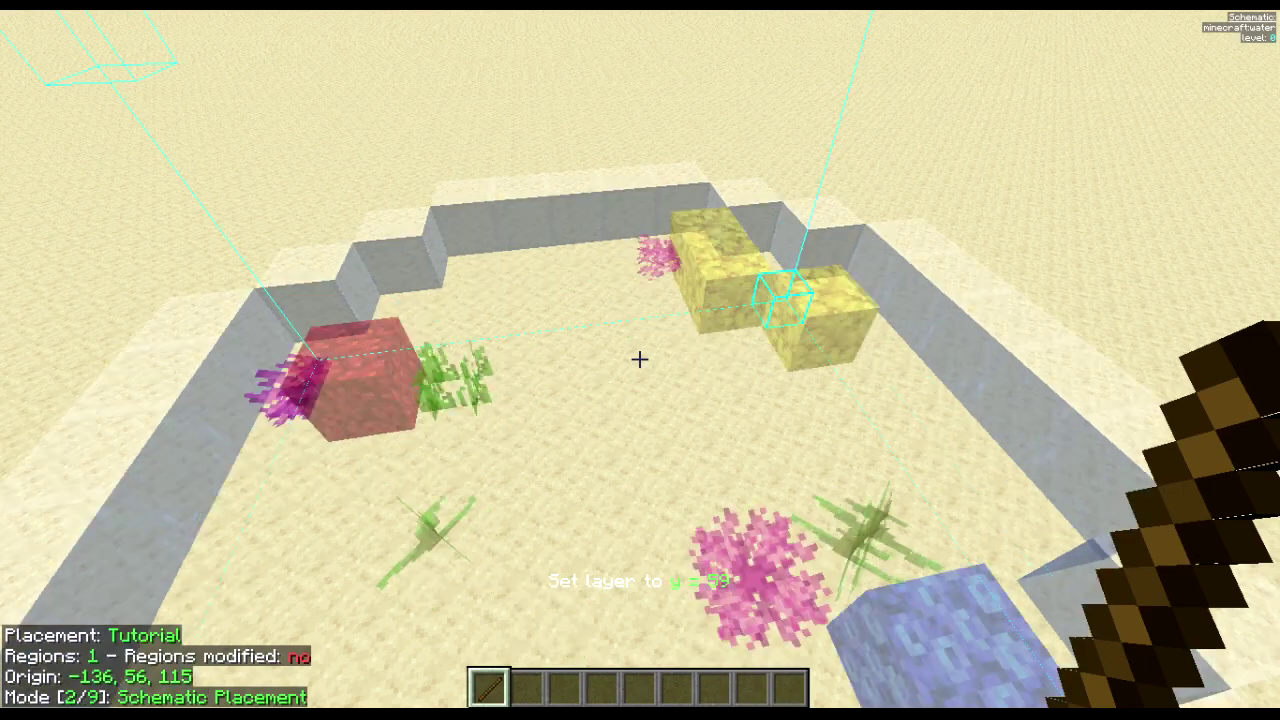
{"action": "key", "text": "Page_Down"}
{"action": "key", "text": "Page_Down"}
{"action": "key", "text": "Page_Down"}
{"action": "key", "text": "Page_Down"}
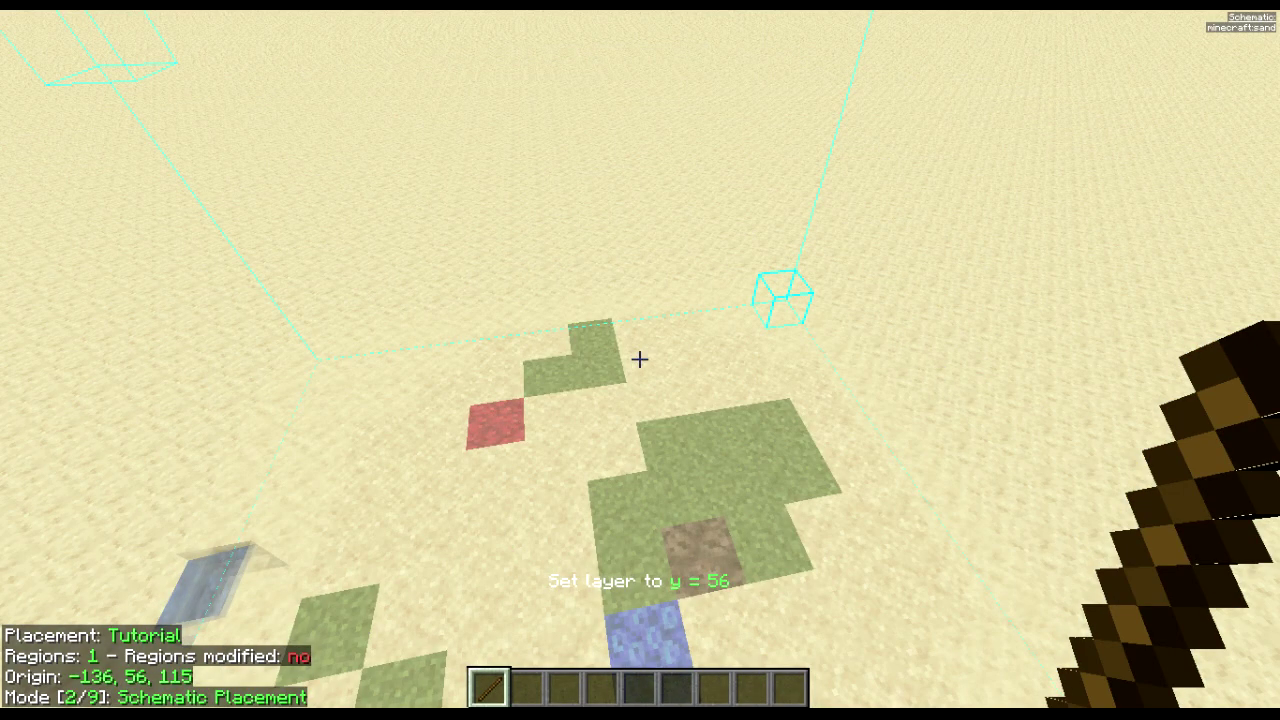
- Set the schematic render layer mode to All and view the whole placement from its trapdoor side
{"action": "key", "text": "s"}
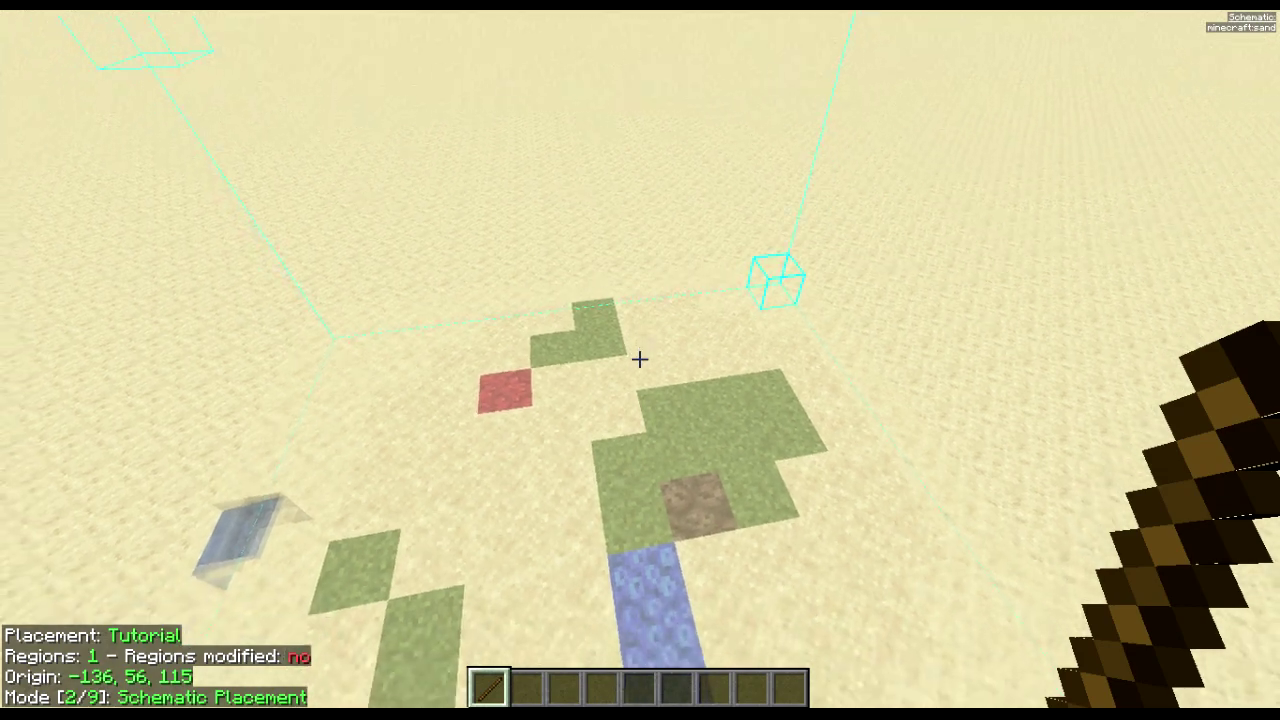
{"action": "key", "text": "s"}
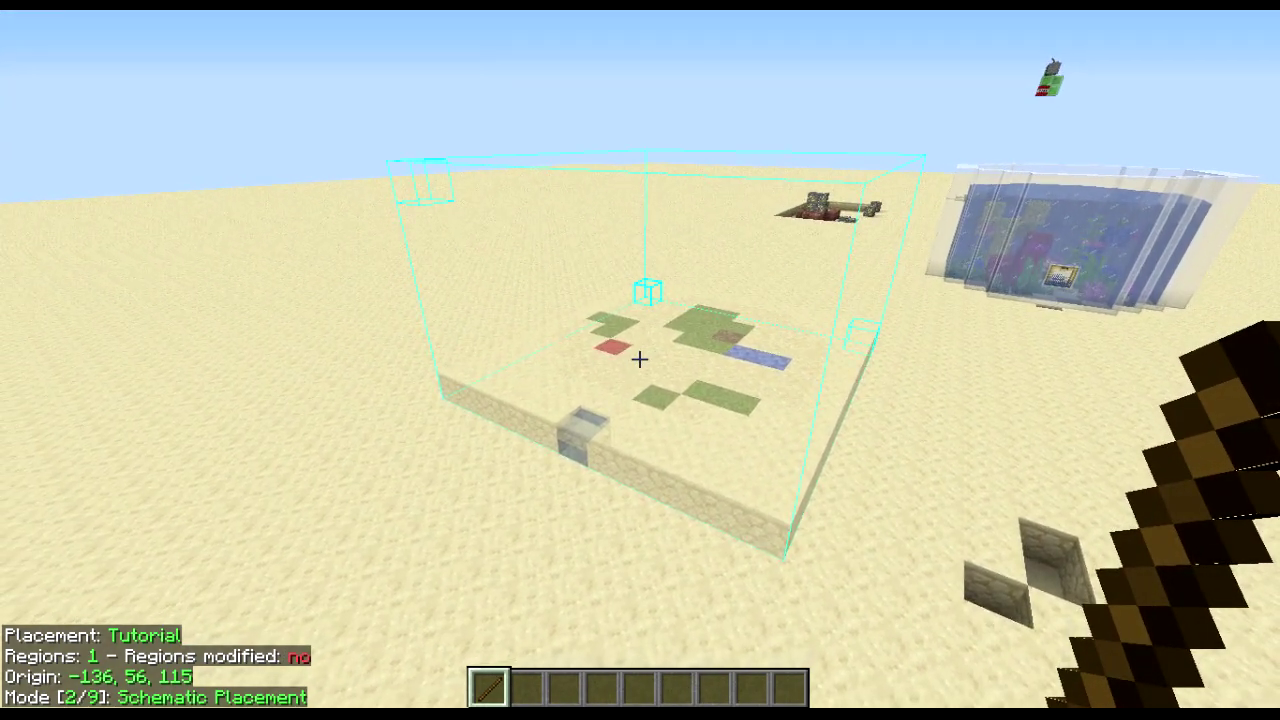
{"action": "key", "text": "m+Page_Down"}
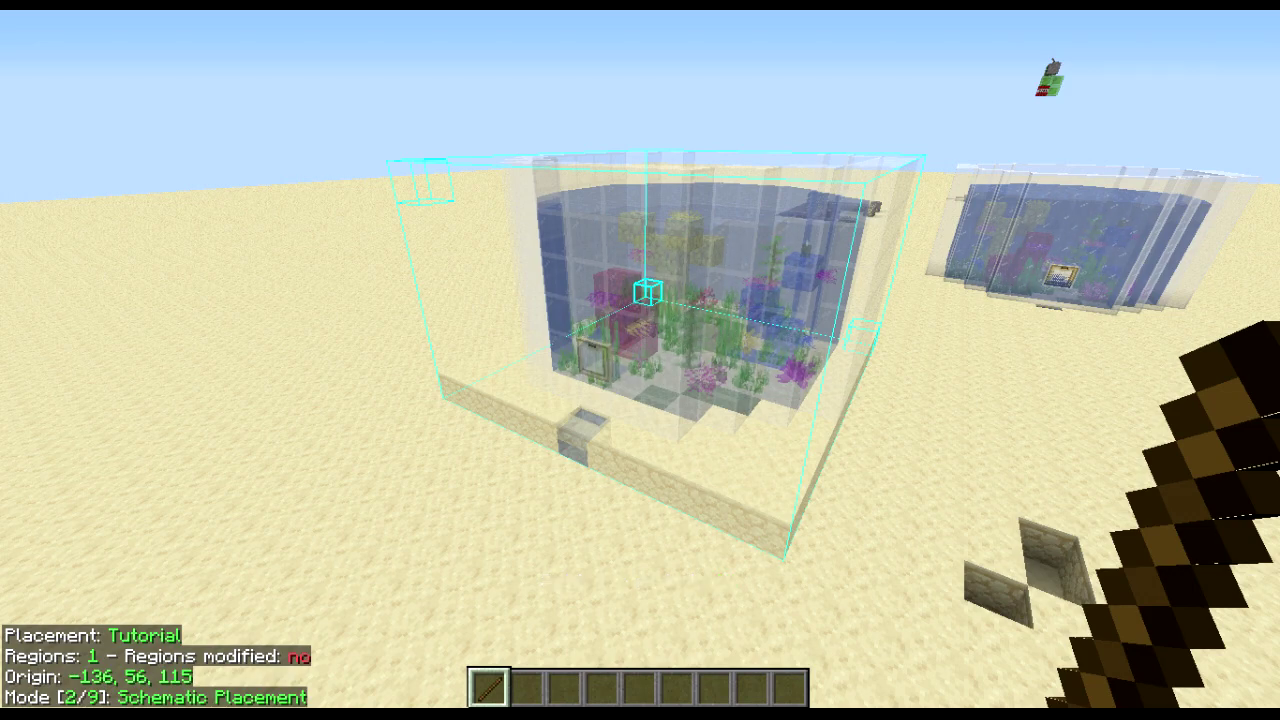
{"action": "key", "text": "w"}
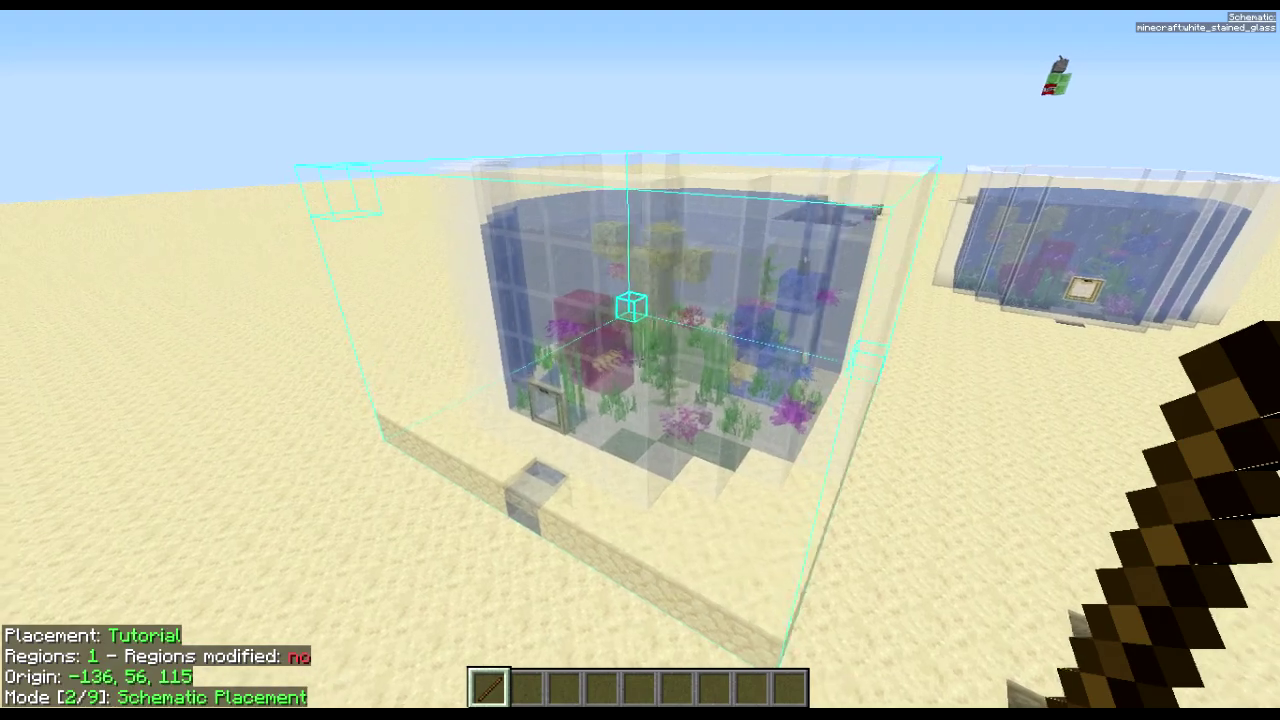
{"action": "key", "text": "a"}
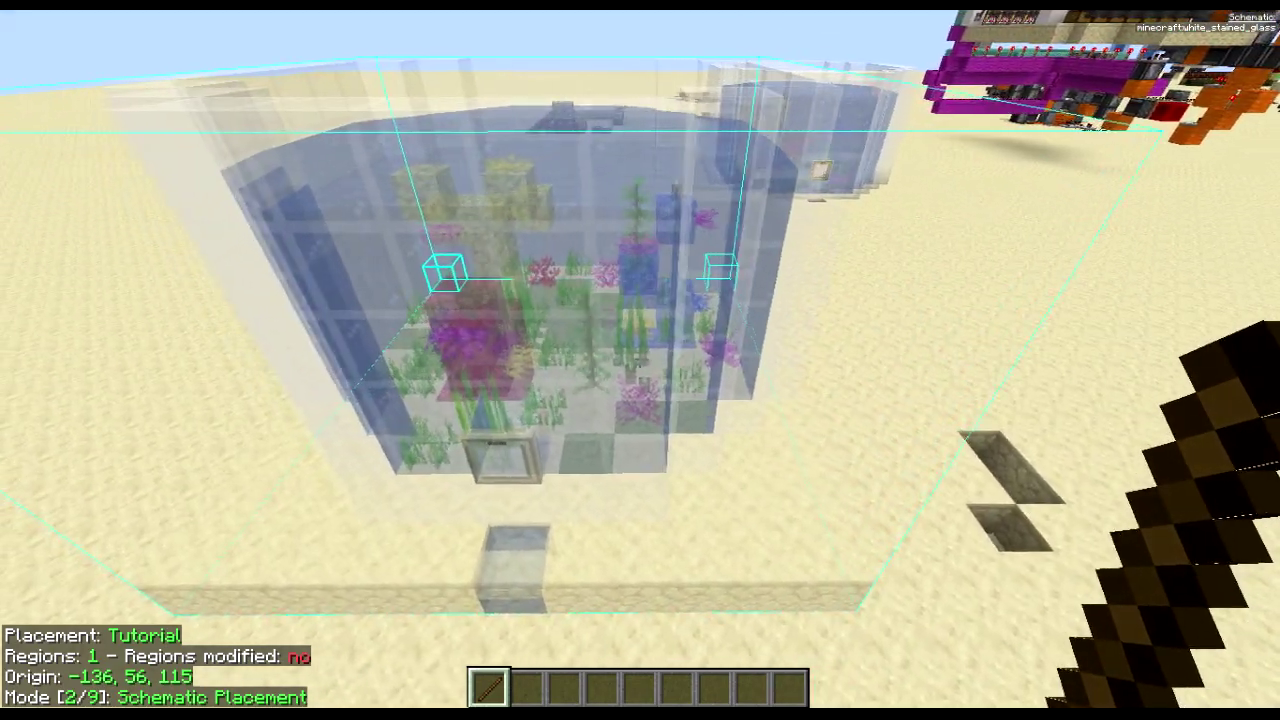
- Look at the executeOperation and layer hotkeys in the Litematica configuration
{"action": "key", "text": "m+c"}
{"action": "left_click", "coordinate": [488, 78]}
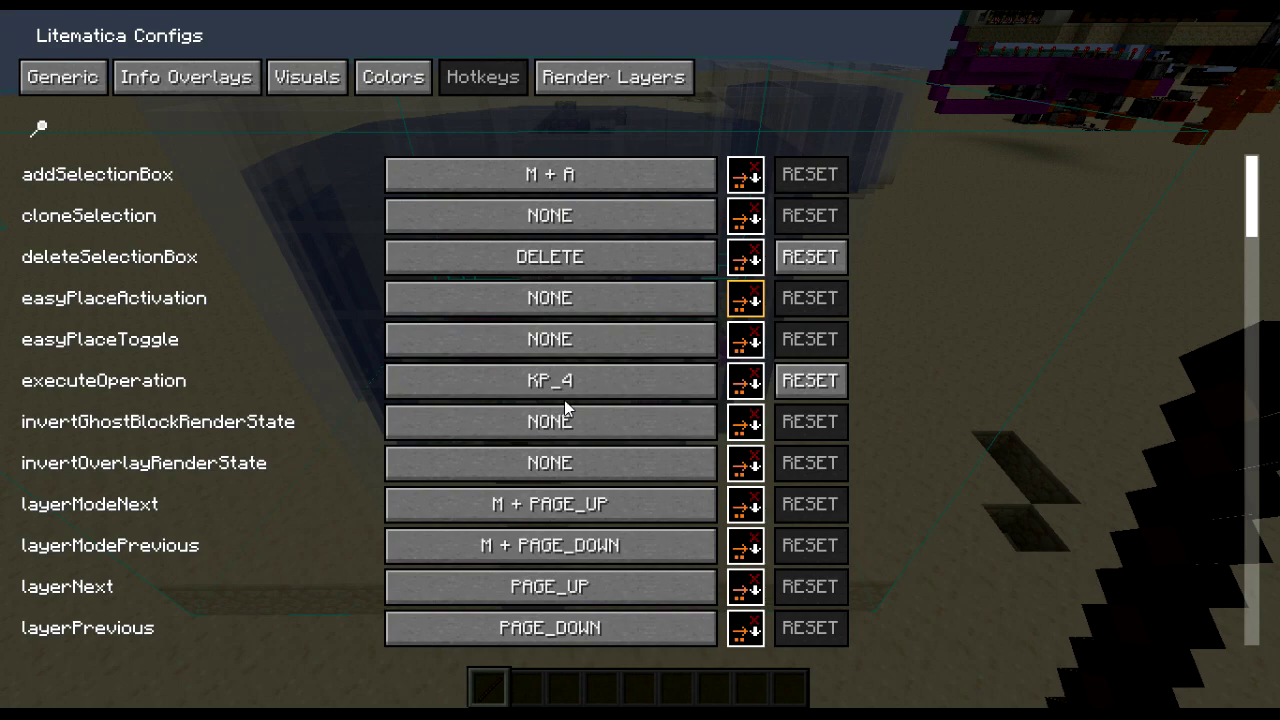
{"action": "key", "text": "Escape"}
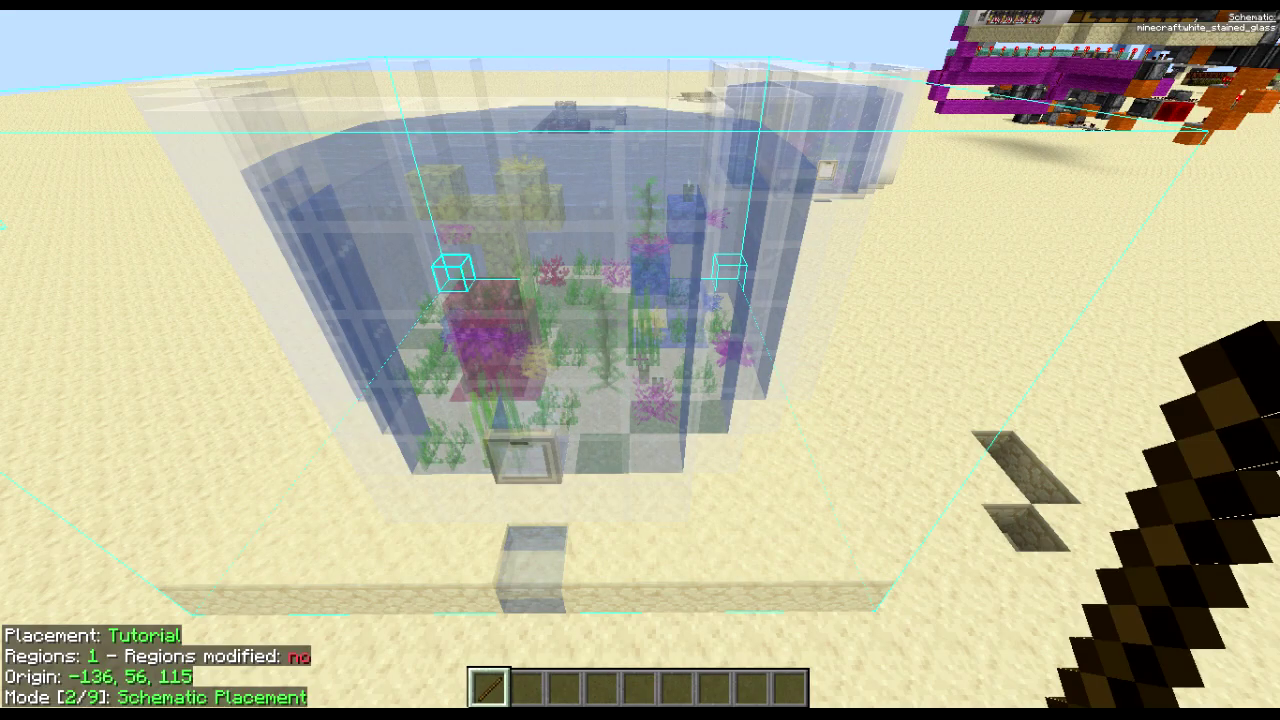
- Switch the tool mode to Paste Schematic in world and paste the Tutorial placement into the world
{"action": "scroll", "coordinate": [640, 360], "scroll_direction": "up", "scroll_amount": 1}
{"action": "scroll", "coordinate": [640, 360], "scroll_direction": "down", "scroll_amount": 4}
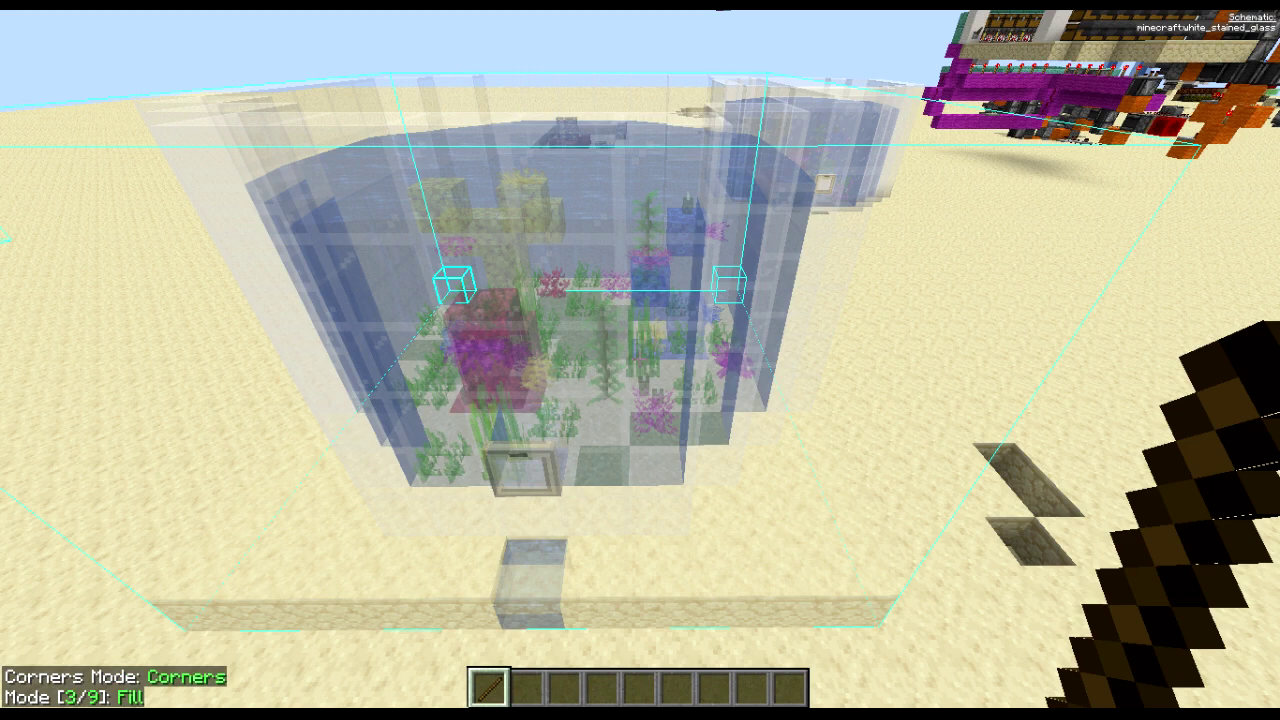
{"action": "scroll", "coordinate": [640, 360], "scroll_direction": "down", "scroll_amount": 1}
{"action": "scroll", "coordinate": [640, 360], "scroll_direction": "up", "scroll_amount": 1}
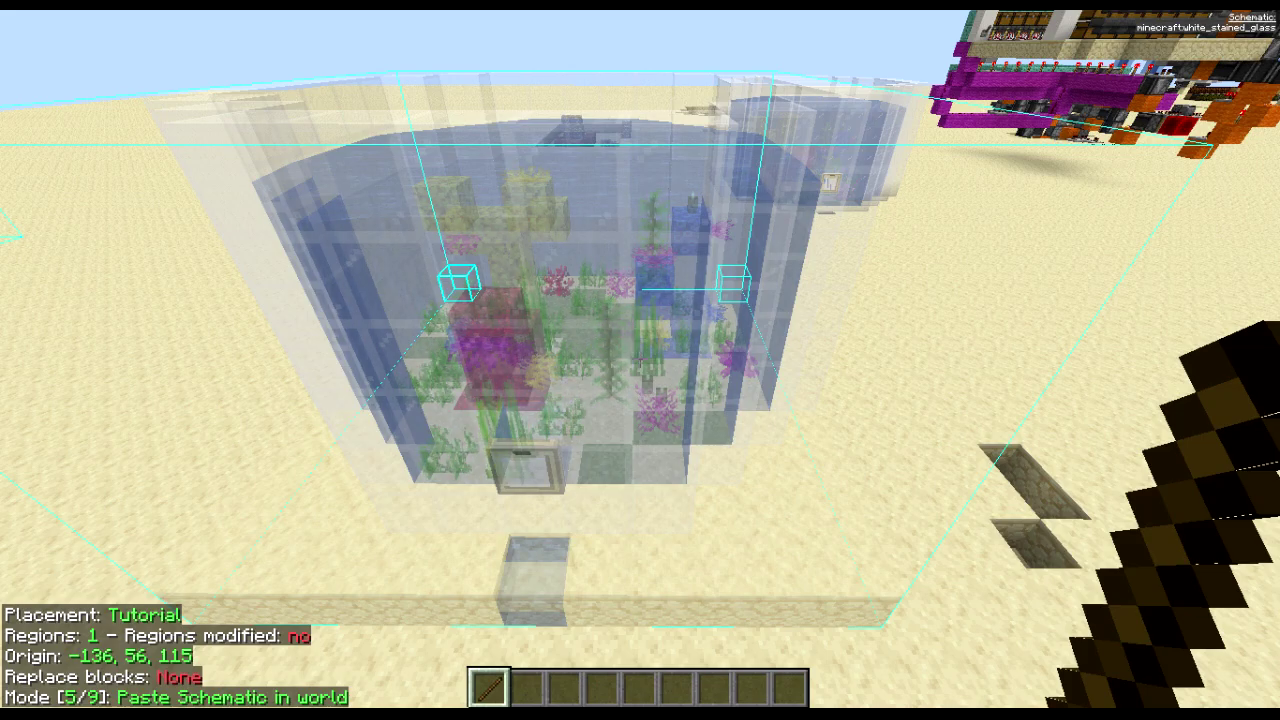
{"action": "key", "text": "r"}
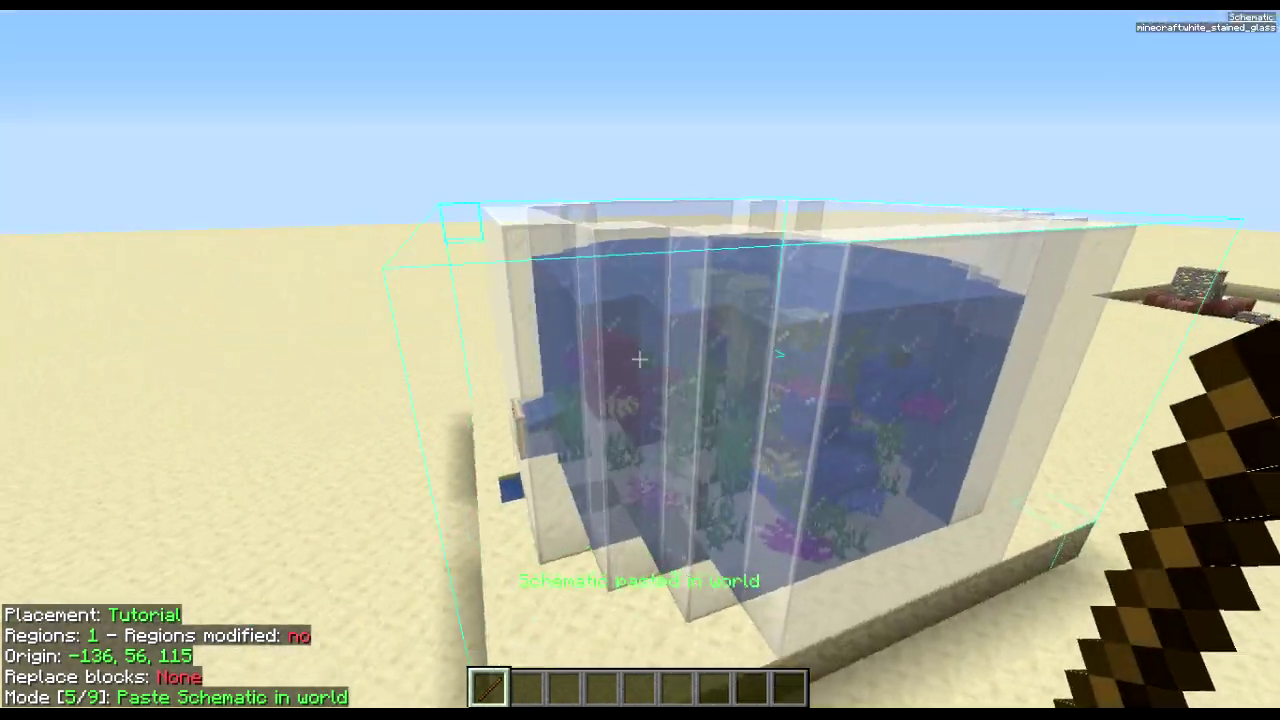
- Inspect the pasted fish tank from outside, above and inside the water, including its corals and trapdoor
{"action": "key", "text": "d"}
{"action": "key", "text": "space"}
{"action": "key", "text": "w"}
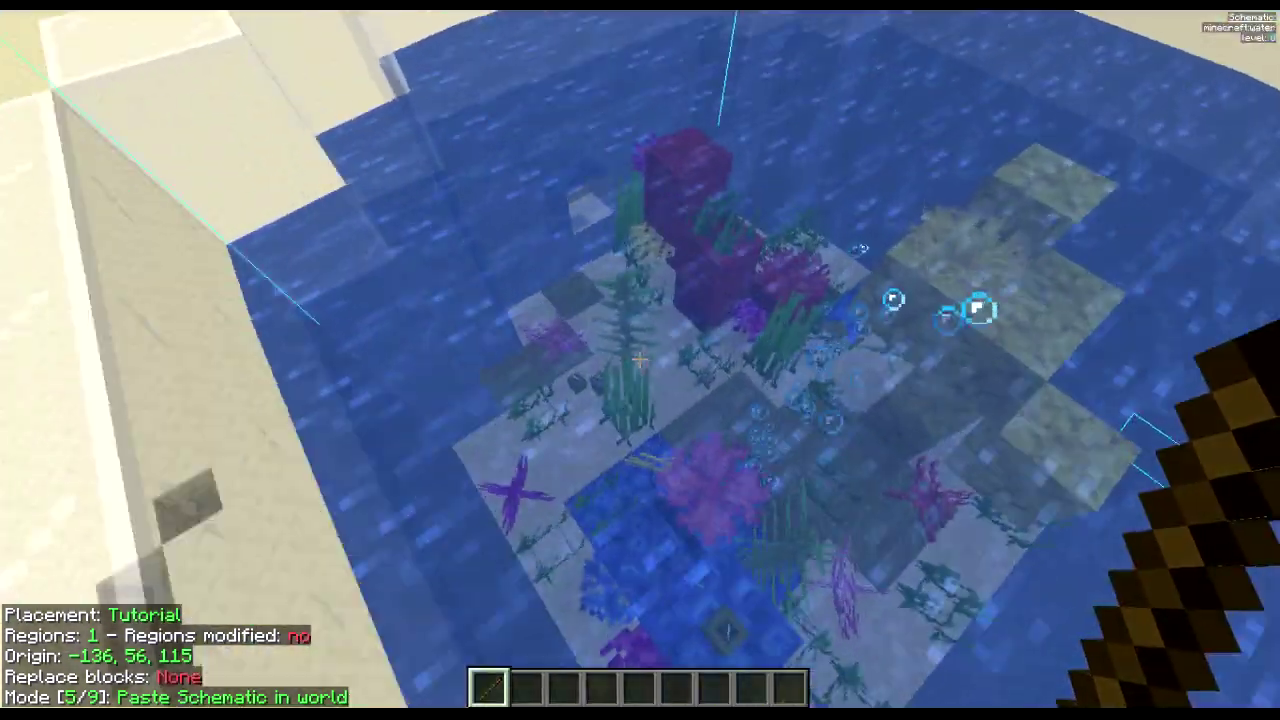
{"action": "key", "text": "shift"}
{"action": "key", "text": "w"}
{"action": "scroll", "coordinate": [640, 360], "scroll_direction": "down", "scroll_amount": 3}
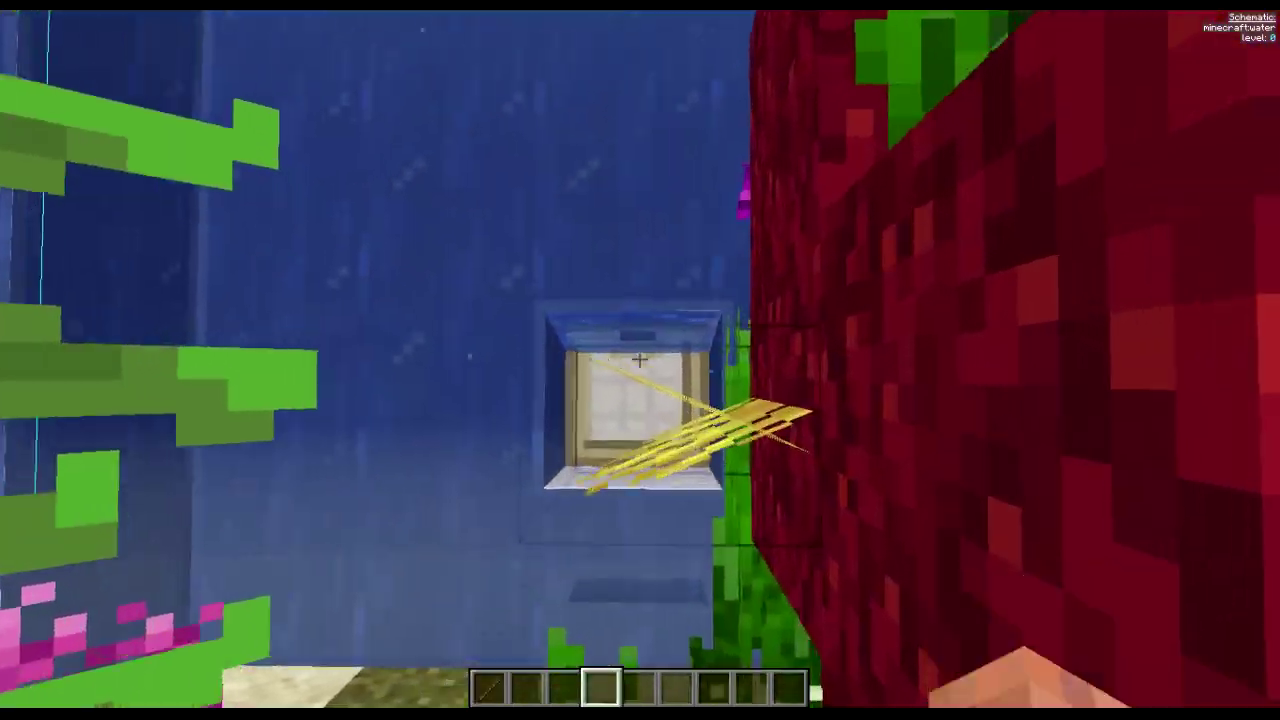
{"action": "key", "text": "w"}
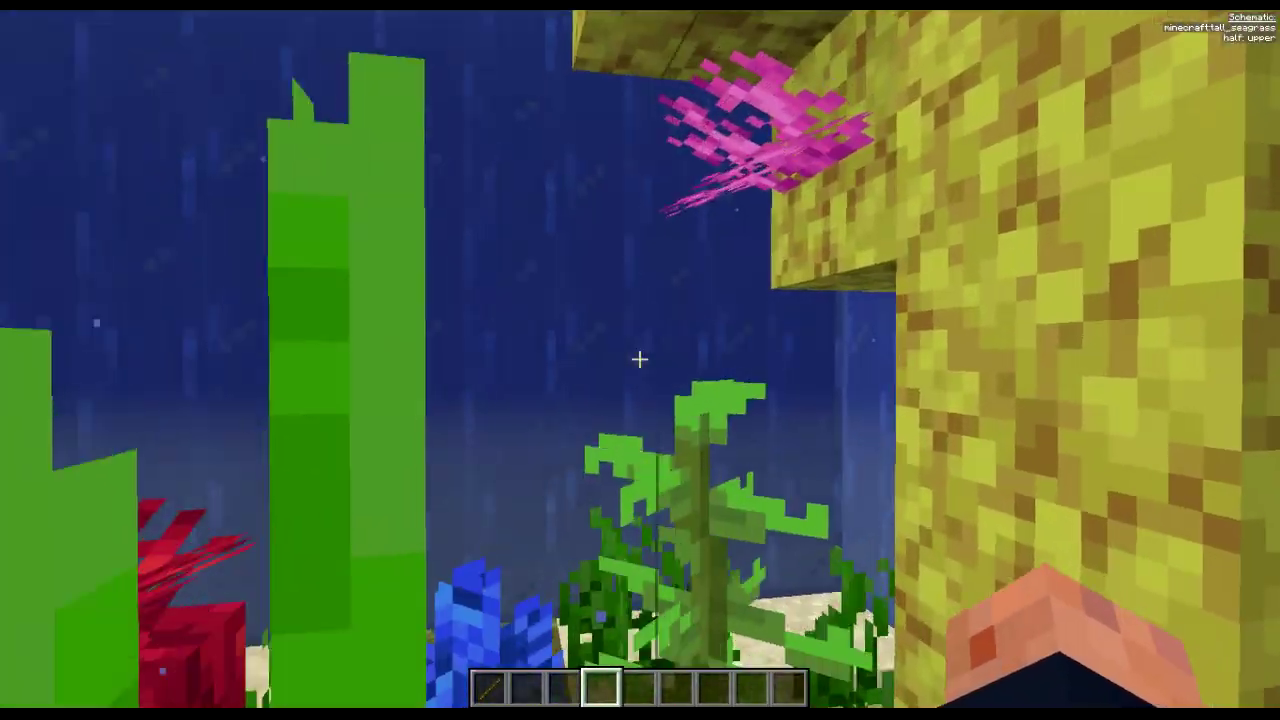
{"action": "key", "text": "w"}
{"action": "key", "text": "space"}
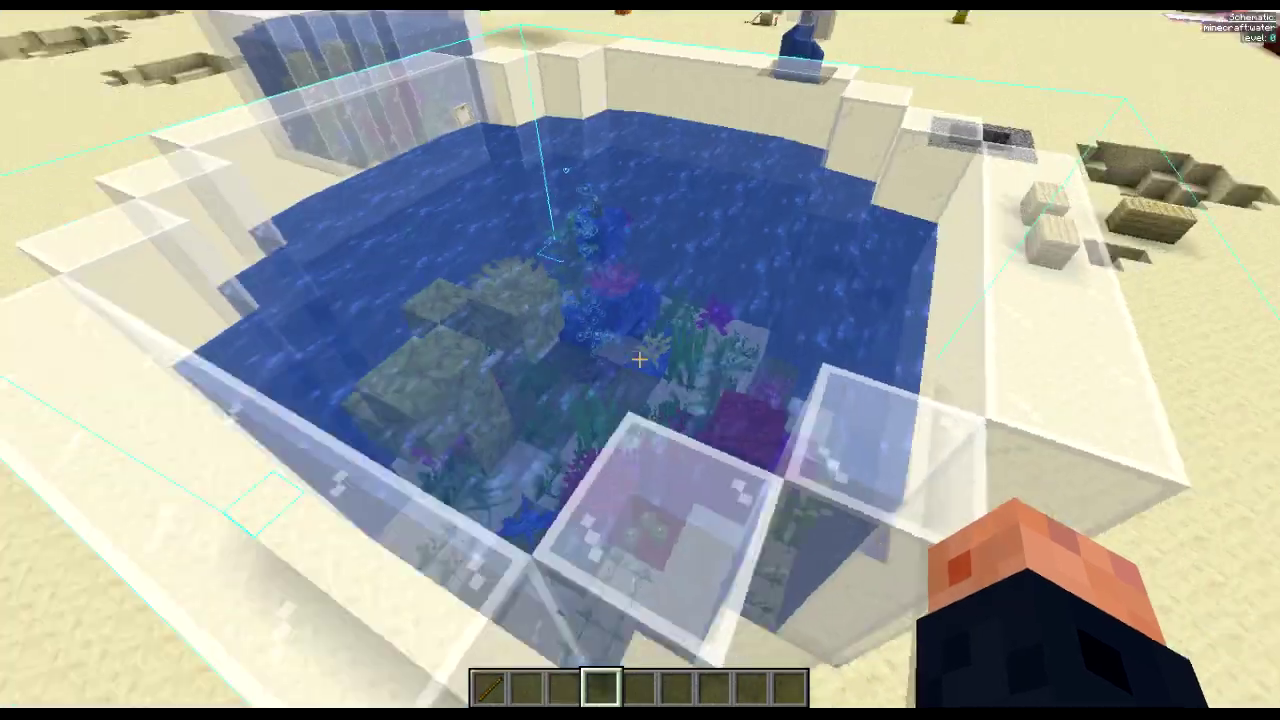
{"action": "key", "text": "s"}
{"action": "key", "text": "shift"}
{"action": "key", "text": "d"}
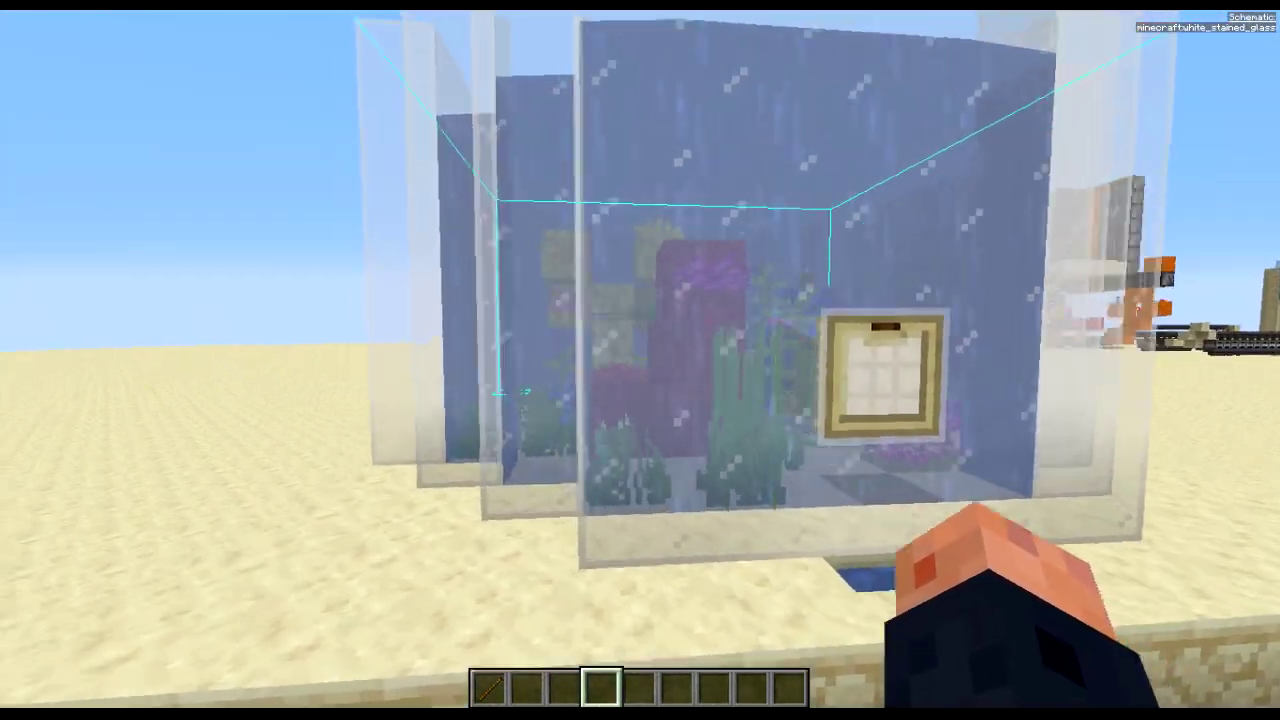
- Break one sandstone block in the base beside the pasted tank's trapdoor side
{"action": "key", "text": "a"}
{"action": "key", "text": "space"}
{"action": "key", "text": "shift"}
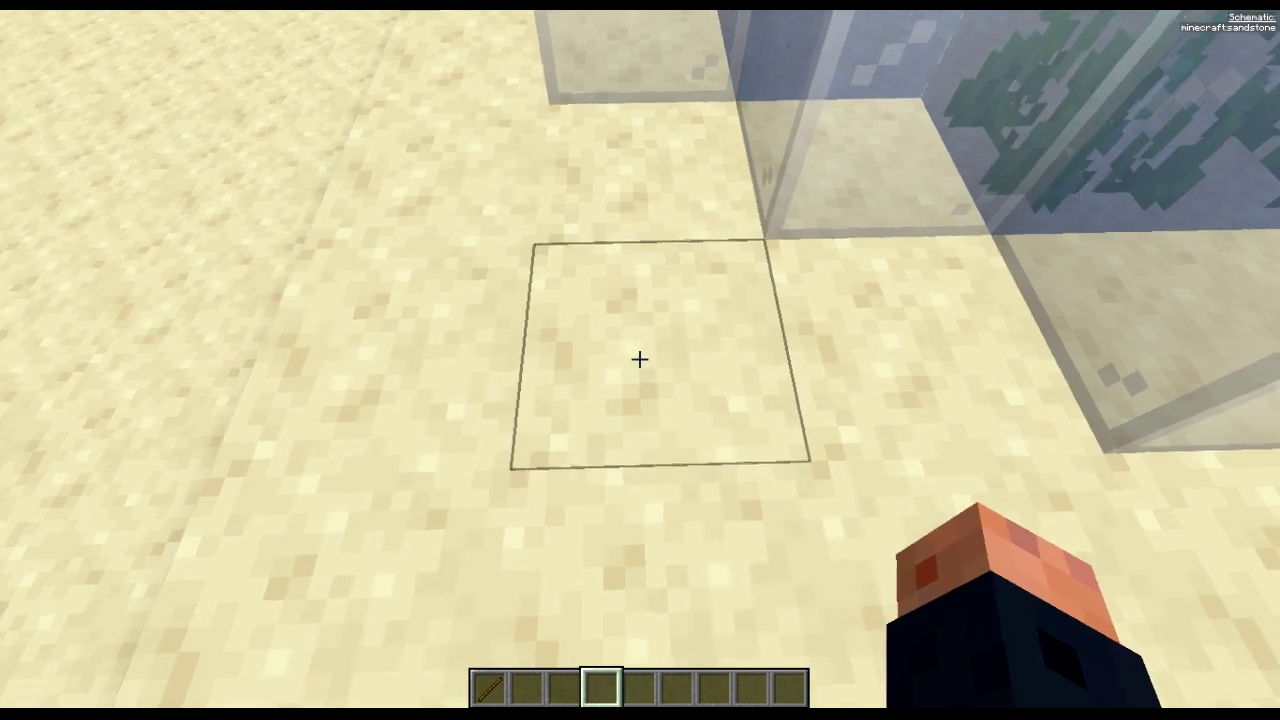
{"action": "left_click", "coordinate": [640, 359]}
{"action": "key", "text": "s"}
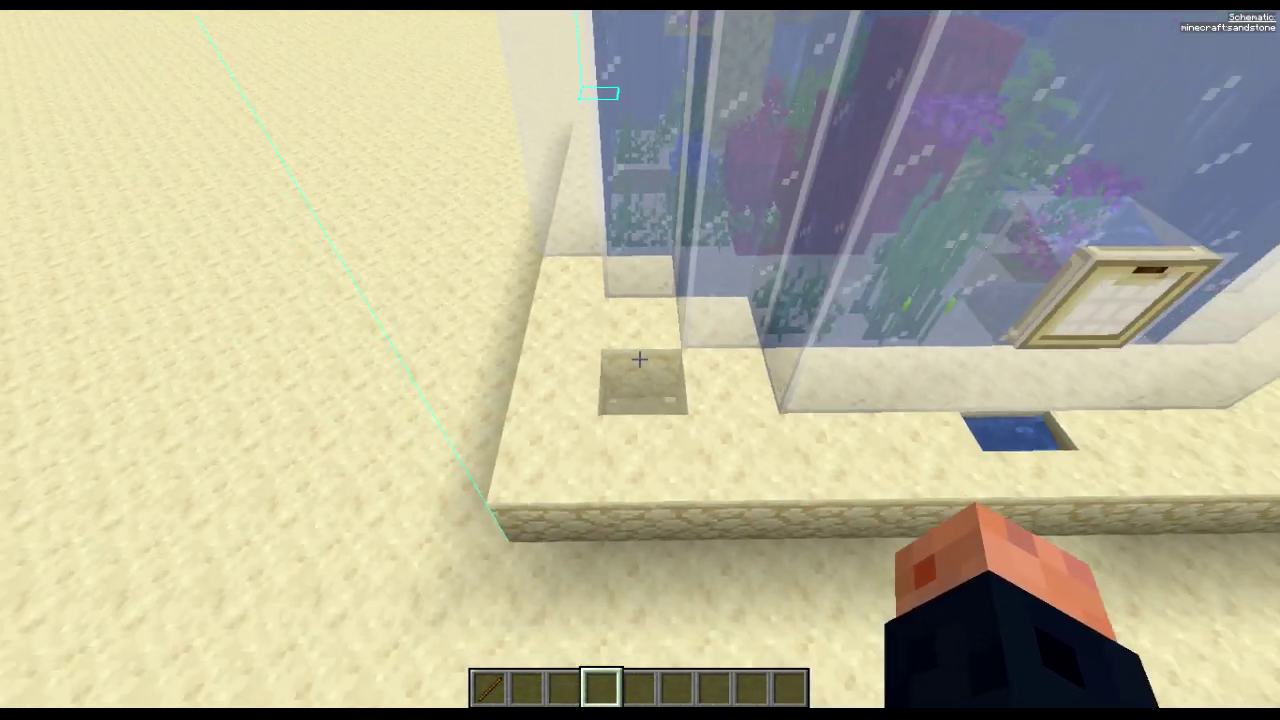
{"action": "key", "text": "shift"}
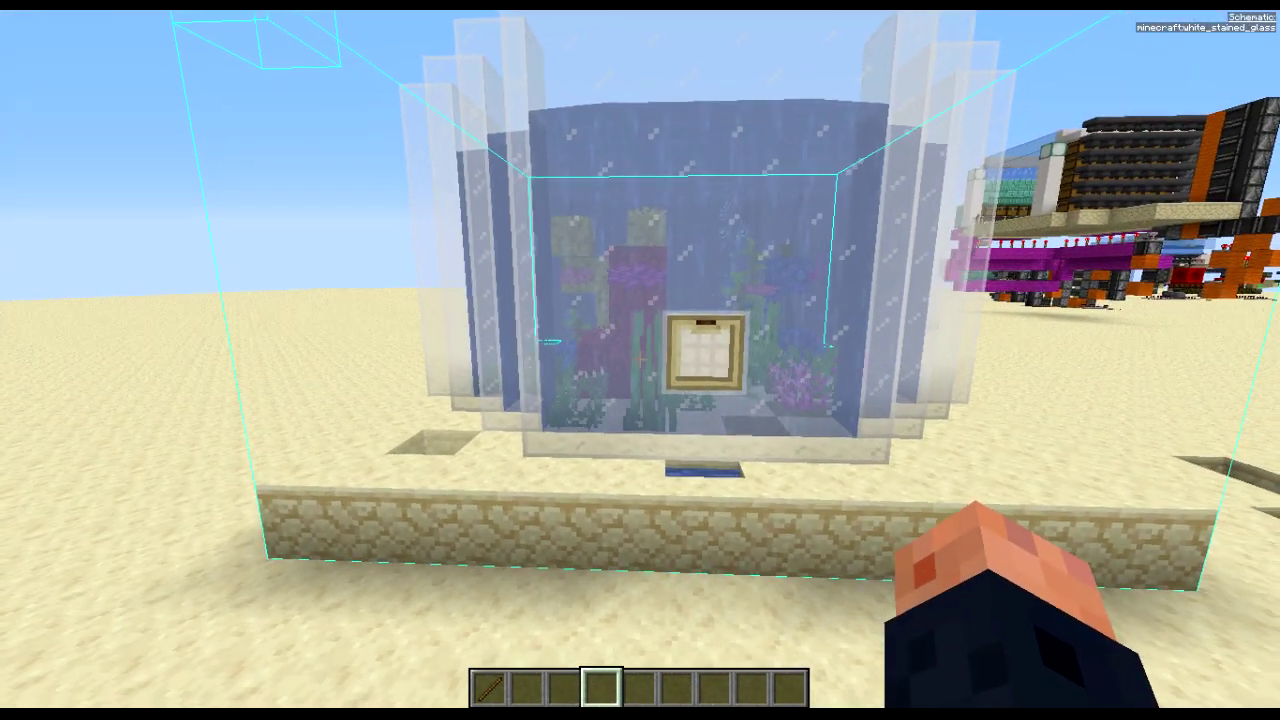
- Rerun the schematic verifier on the Tutorial placement, highlight the missing Sandstone entry in the world and inspect its location
{"action": "key", "text": "m+v"}
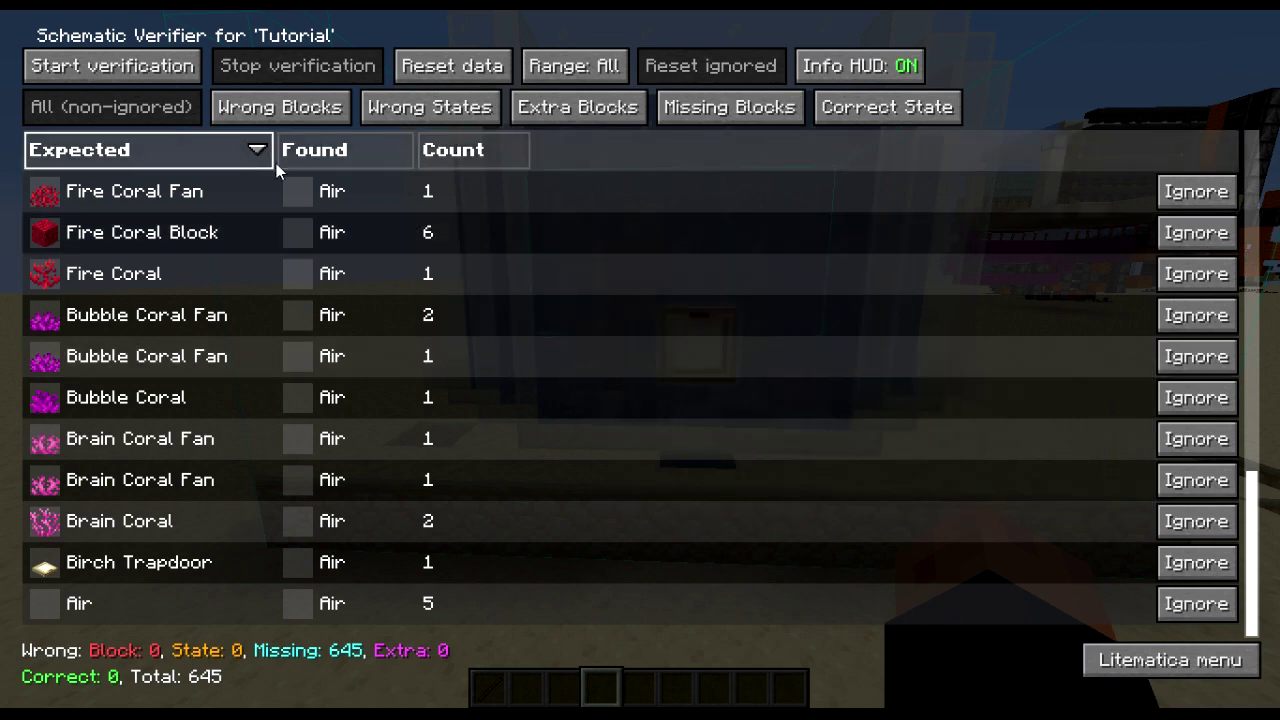
{"action": "left_click", "coordinate": [168, 70]}
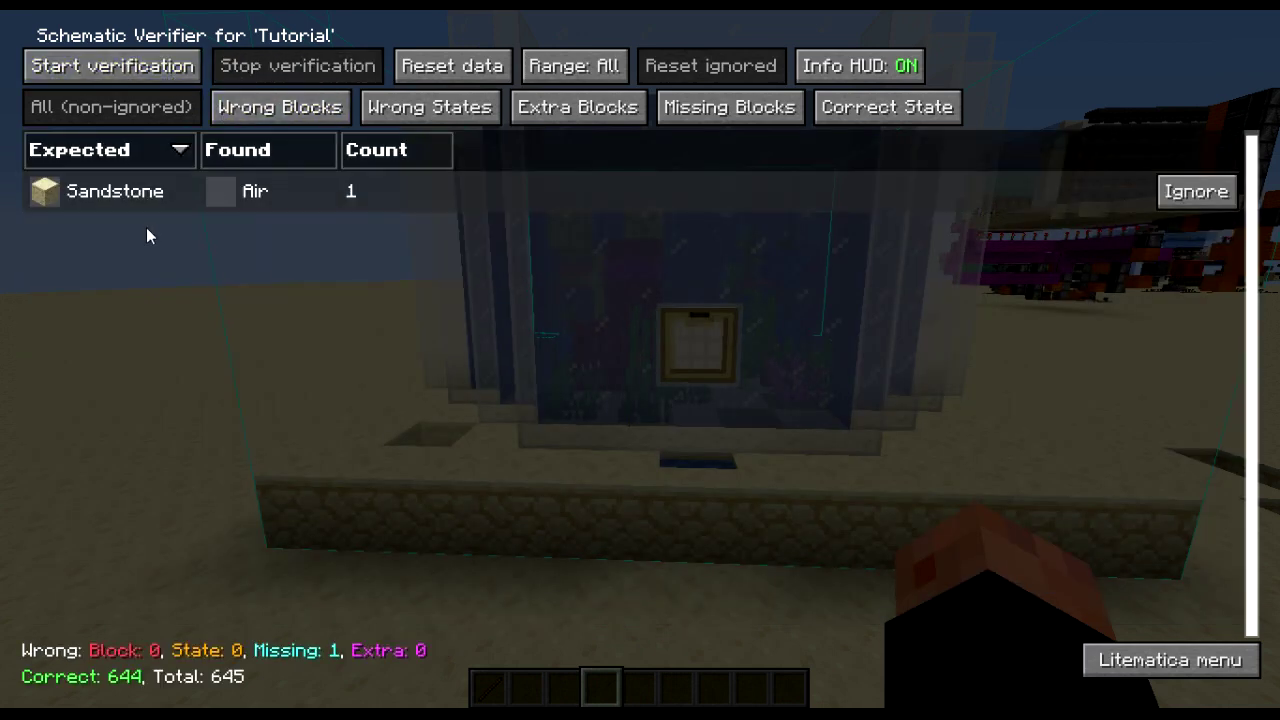
{"action": "mouse_move", "coordinate": [138, 190]}
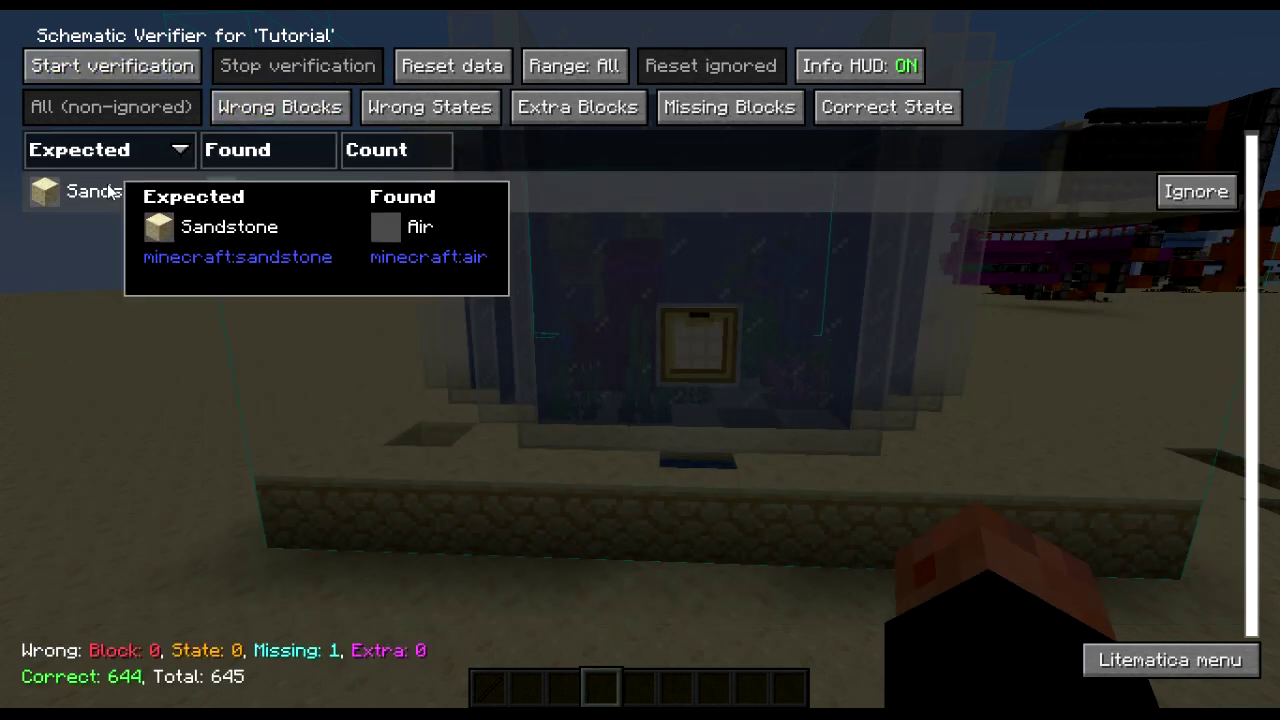
{"action": "left_click", "coordinate": [110, 189]}
{"action": "key", "text": "Escape"}
{"action": "key", "text": "w"}
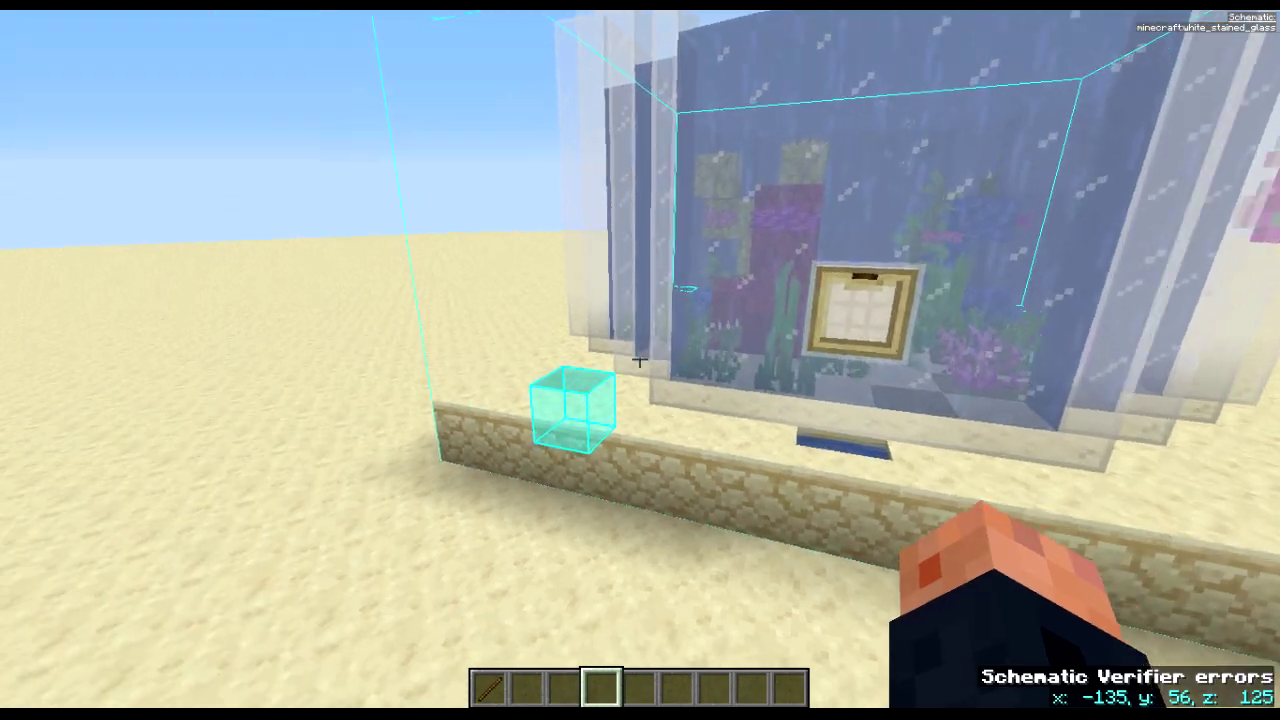
{"action": "key", "text": "s"}
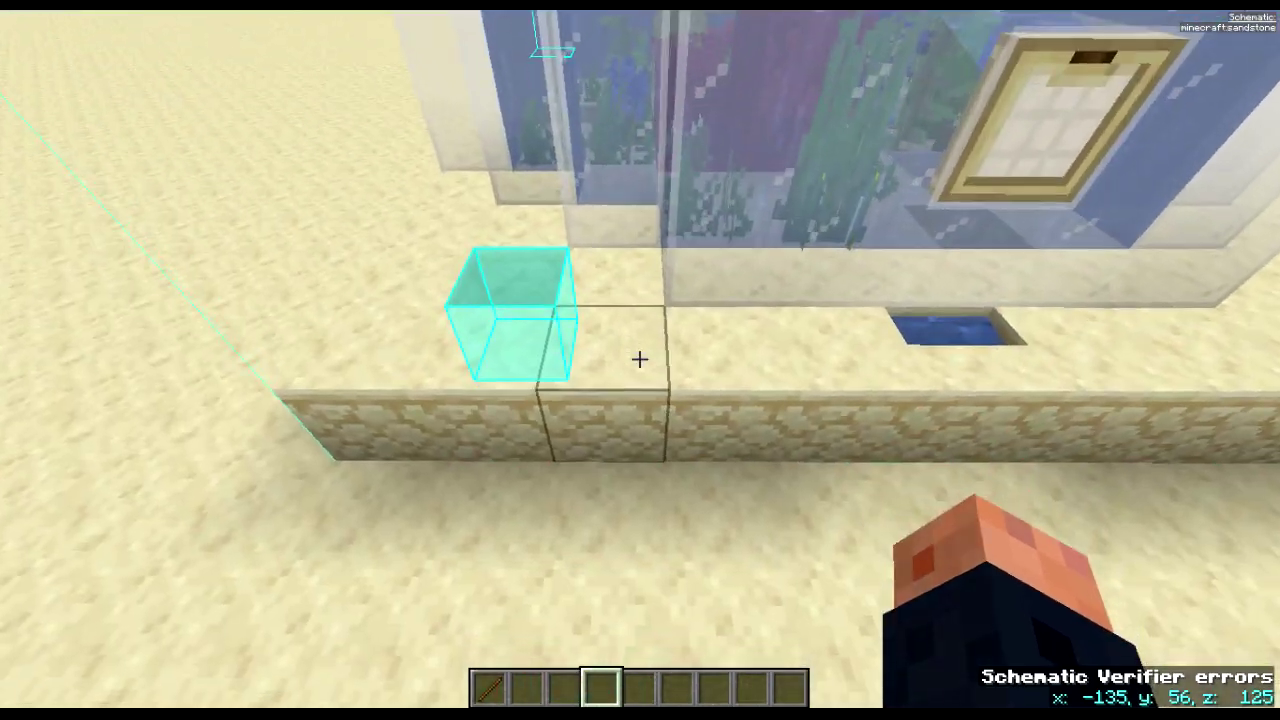
- Fill the highlighted gap with sandstone picked from the base, clear the sandstone from the hotbar and take the stick again
{"action": "middle_click", "coordinate": [640, 360]}
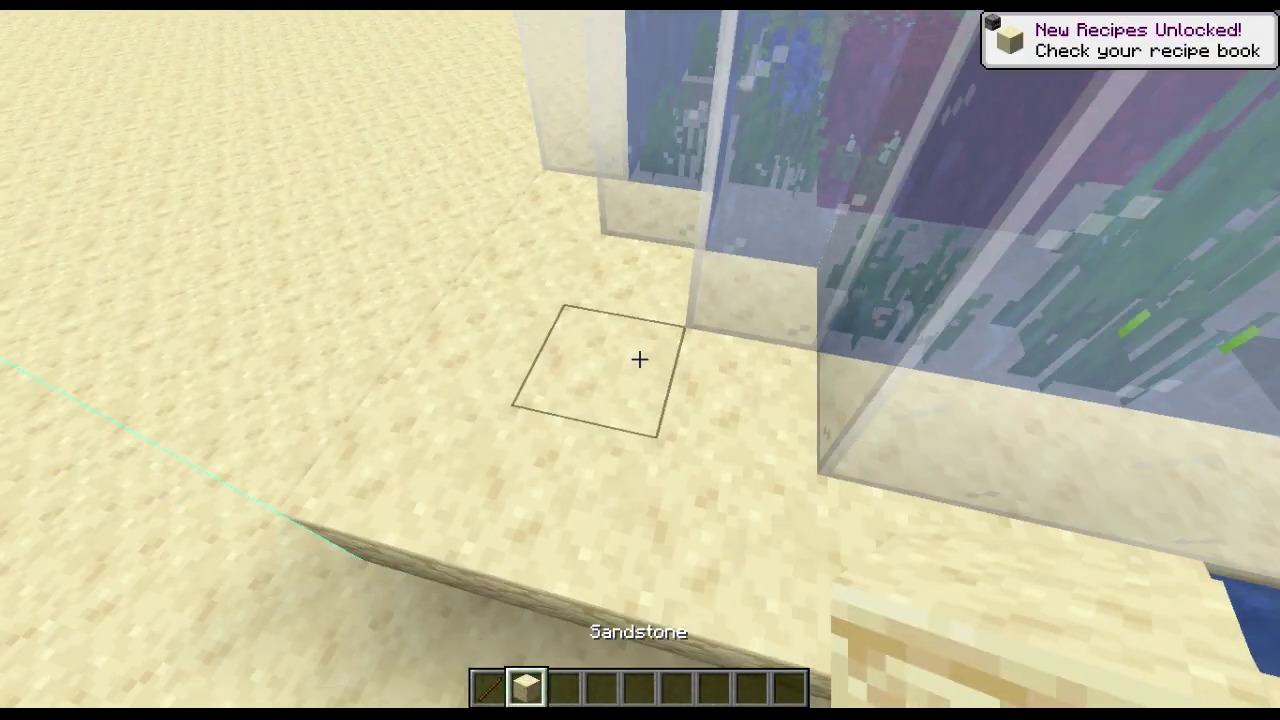
{"action": "key", "text": "e"}
{"action": "left_click", "coordinate": [525, 448]}
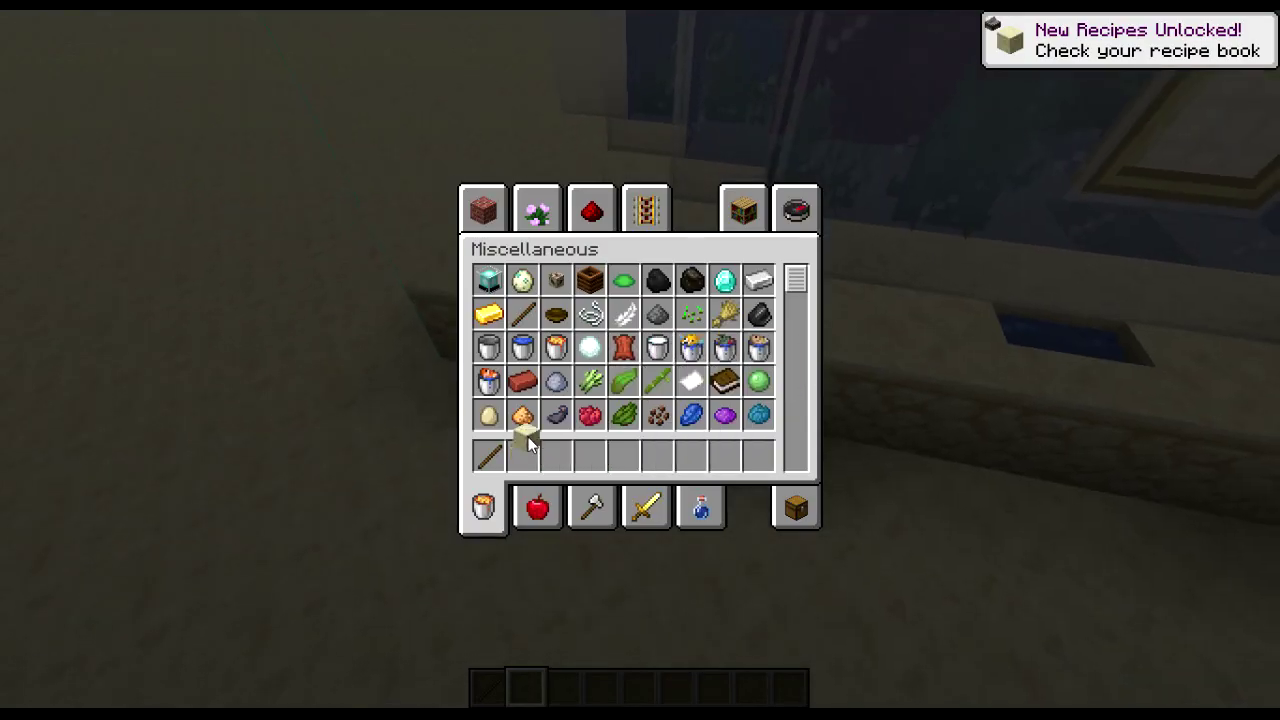
{"action": "key", "text": "e"}
{"action": "key", "text": "s"}
{"action": "key", "text": "d"}
{"action": "key", "text": "1"}
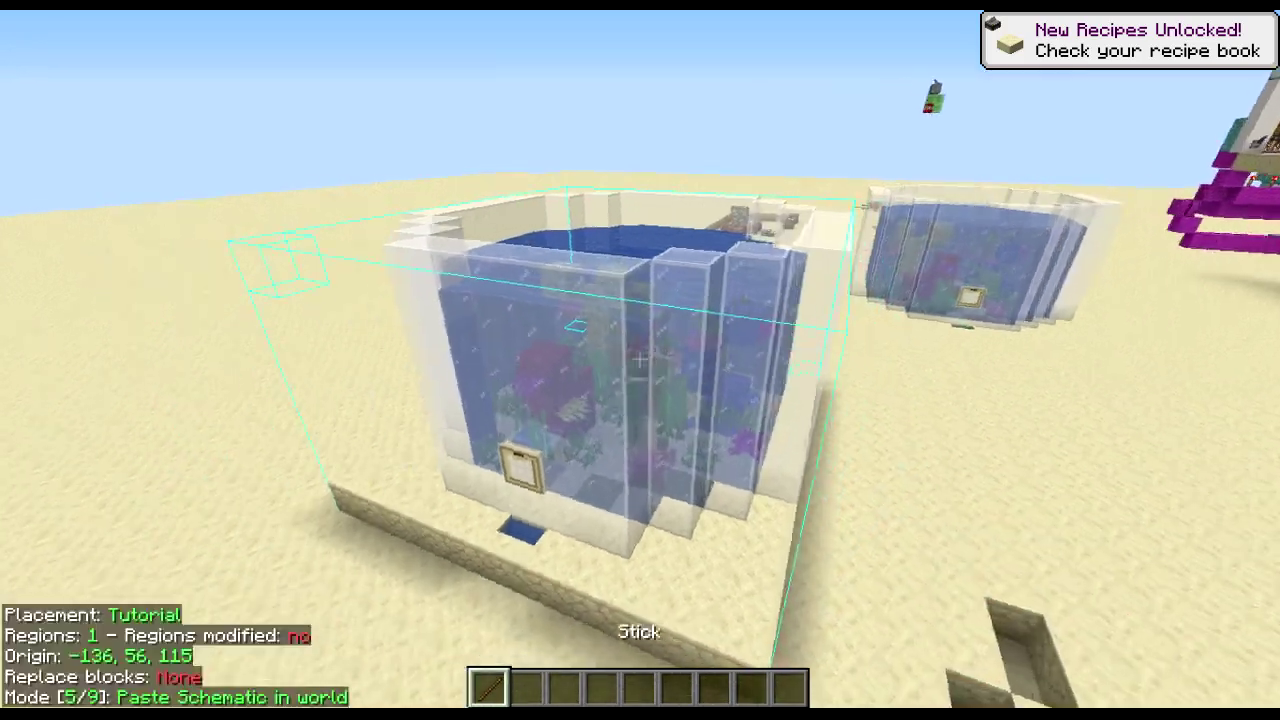
- Nudge the Tutorial placement away from the pasted tank until its origin is -136, 56, 131, and move over to it
{"action": "scroll", "coordinate": [640, 360], "scroll_direction": "down", "scroll_amount": 11}
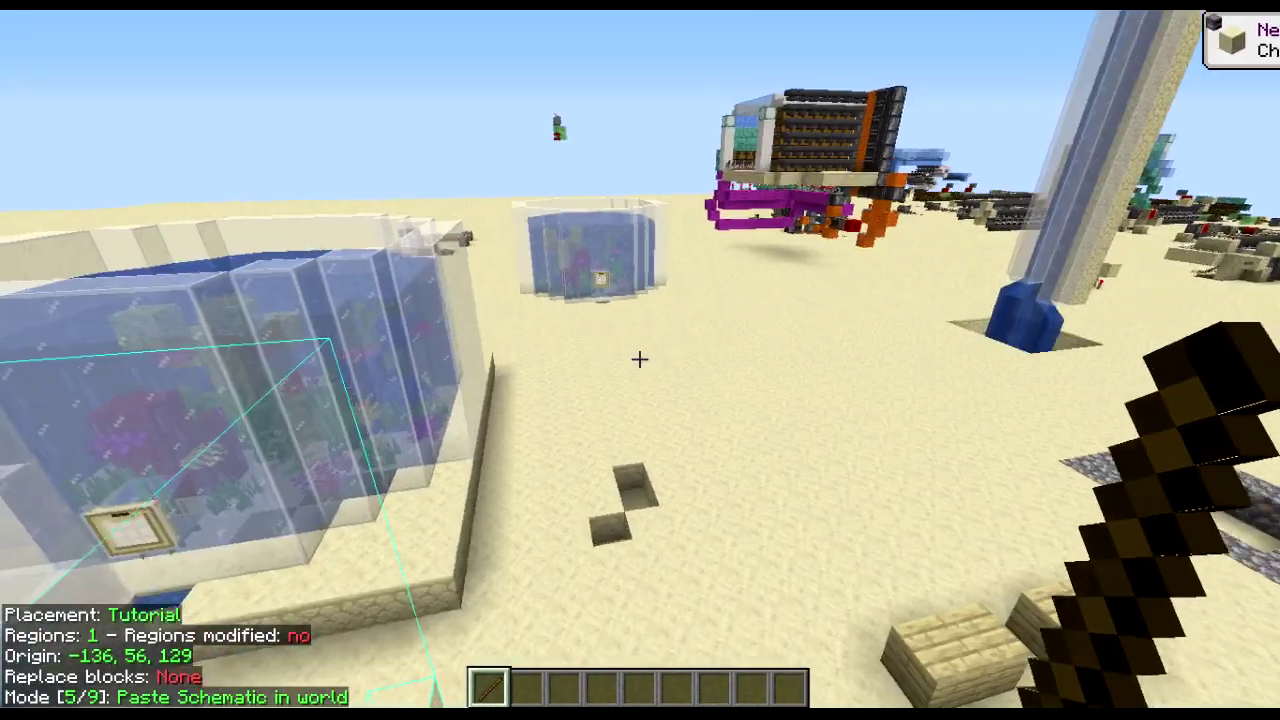
{"action": "key", "text": "d"}
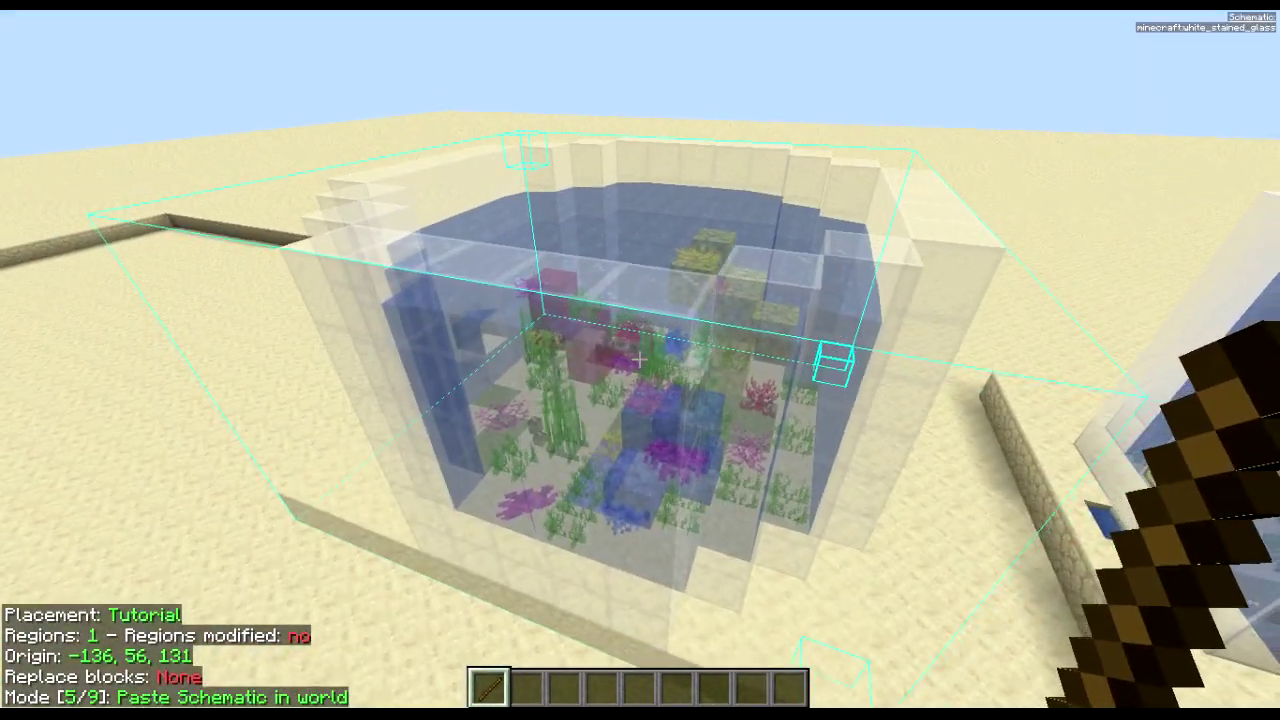
- View Litematica's main menu and the list of schematic placements, and return to the world with the debug overlay hidden
{"action": "key", "text": "F3"}
{"action": "key", "text": "m"}
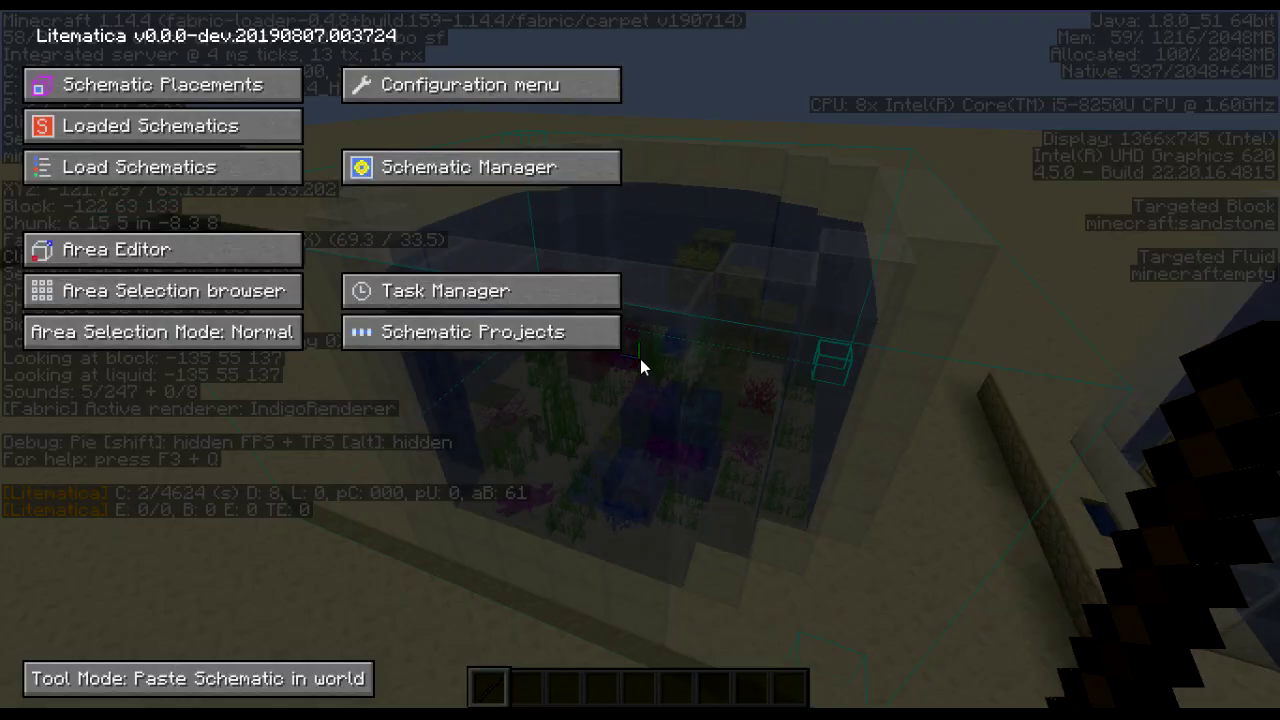
{"action": "key", "text": "Escape"}
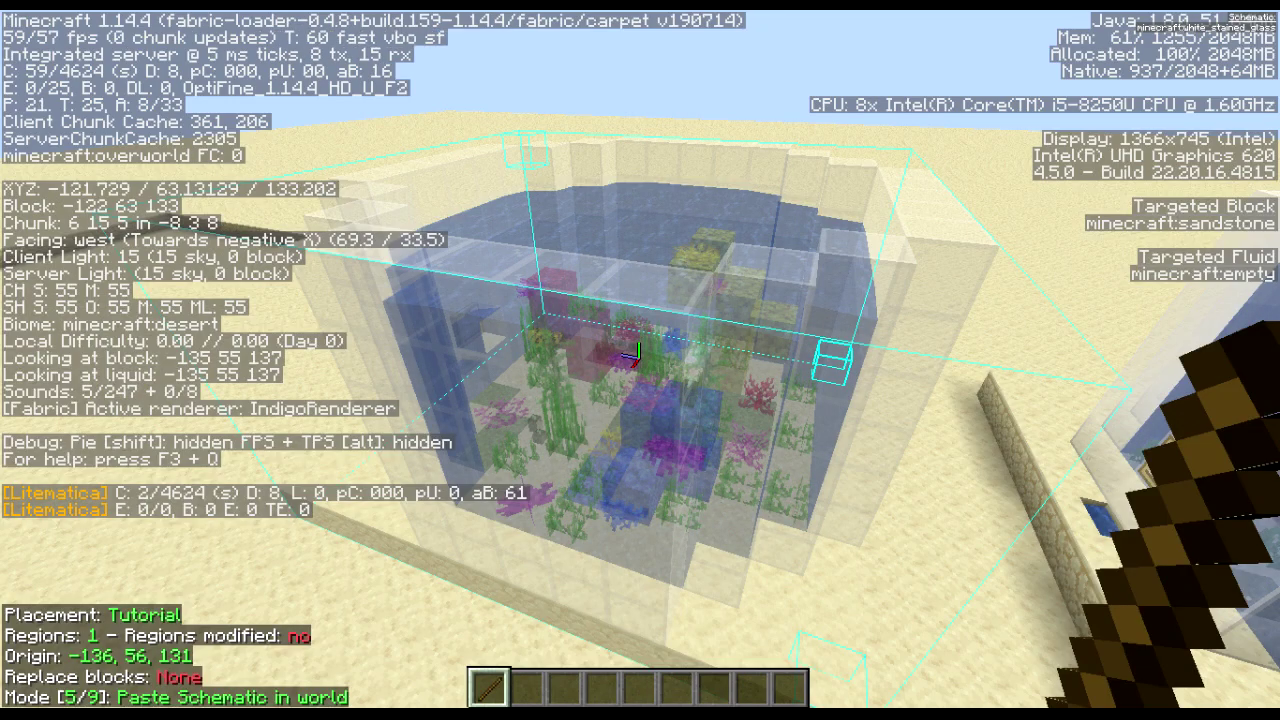
{"action": "key", "text": "F3"}
{"action": "key", "text": "a"}
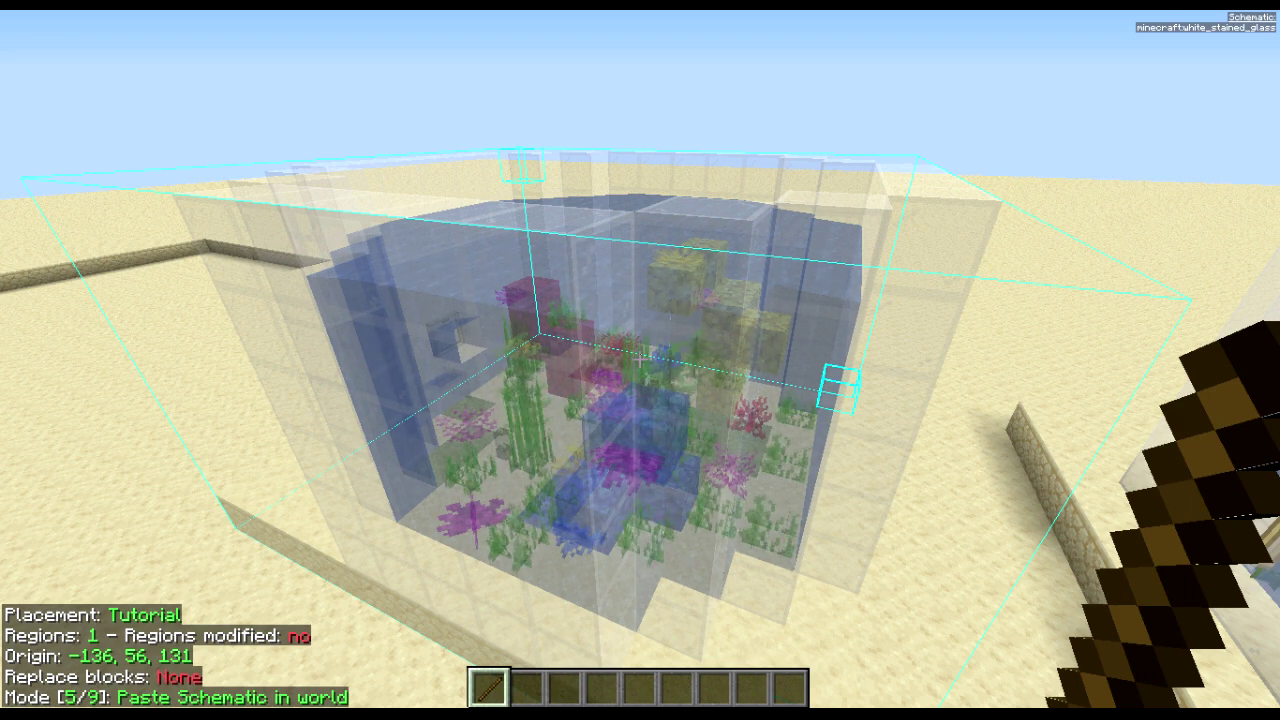
{"action": "key", "text": "m+p"}
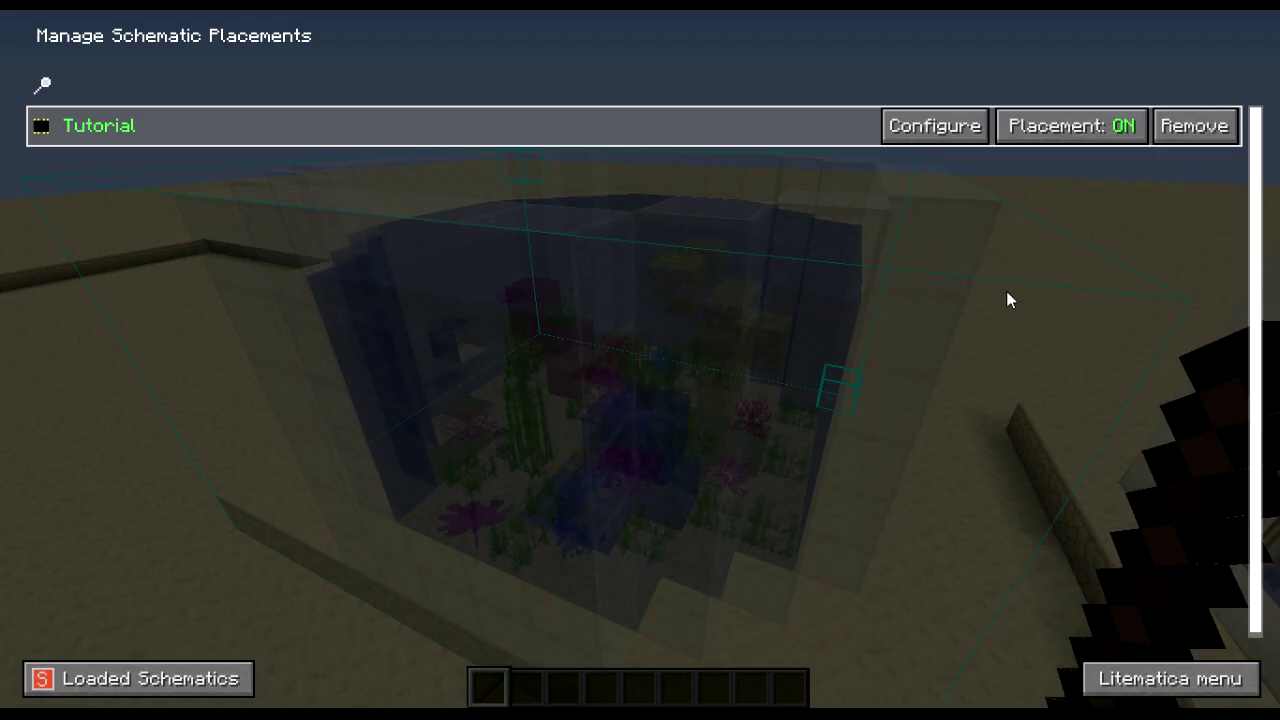
{"action": "key", "text": "Escape"}
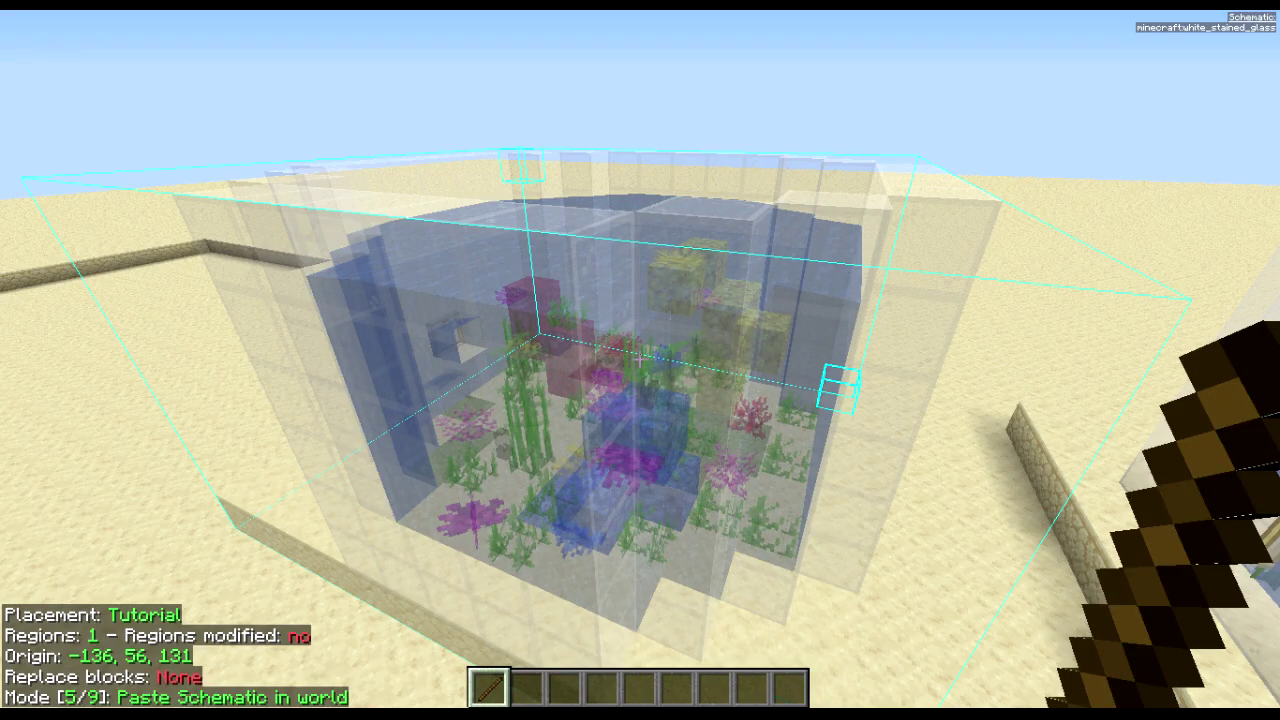
- In the Tutorial placement's configuration, cycle the rotation through CW_180 and the mirroring through LEFT_RIGHT, returning both to NONE
{"action": "key", "text": "KP_Subtract"}
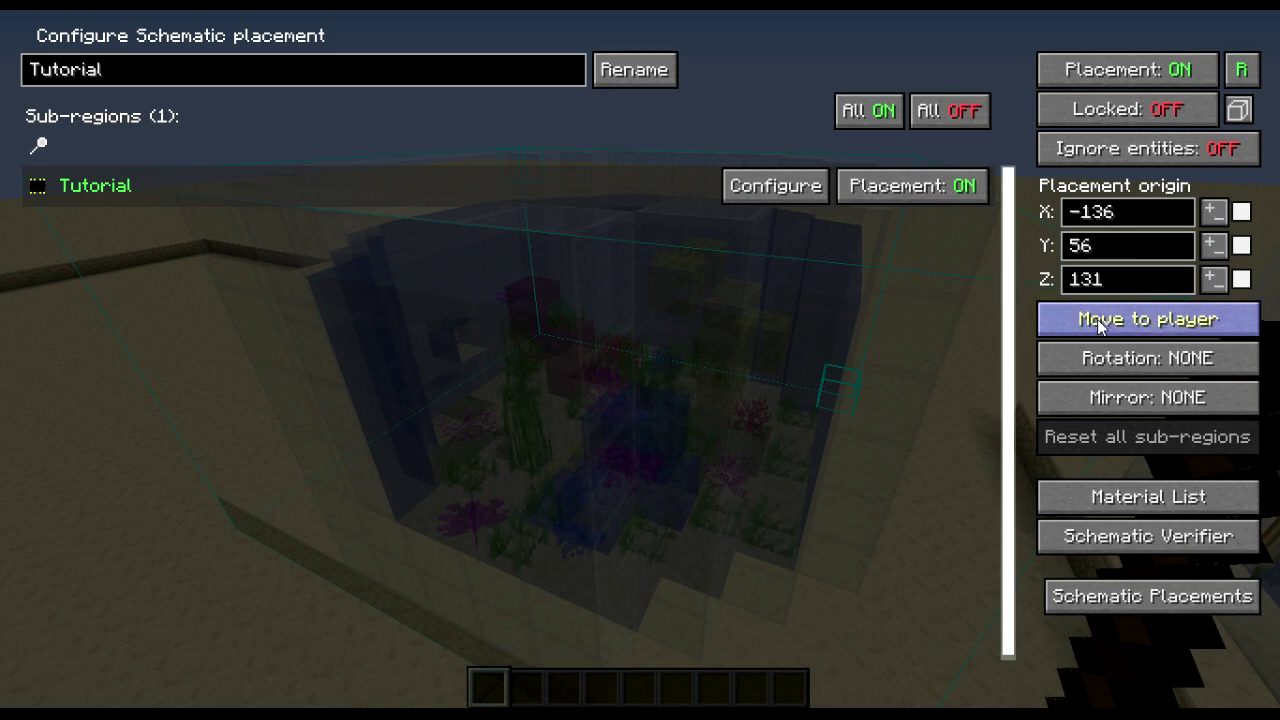
{"action": "left_click", "coordinate": [1110, 373]}
{"action": "left_click", "coordinate": [1111, 372]}
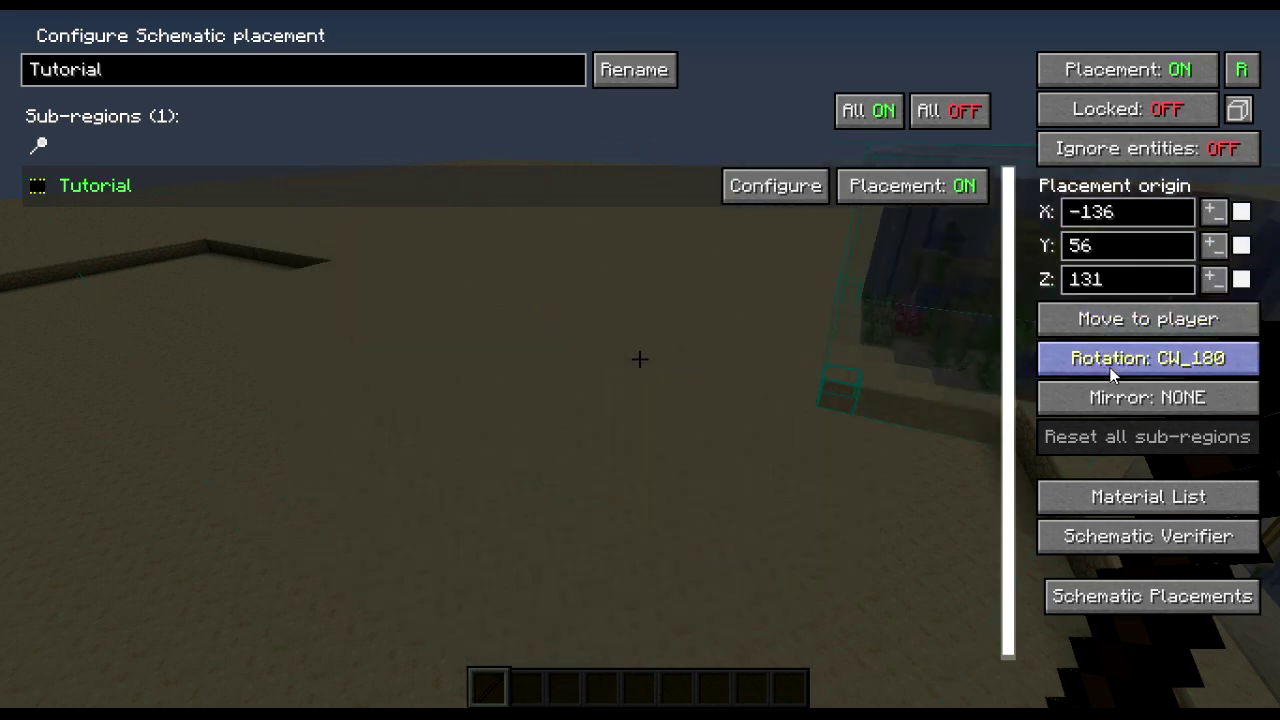
{"action": "left_click", "coordinate": [1110, 373]}
{"action": "left_click", "coordinate": [1110, 373]}
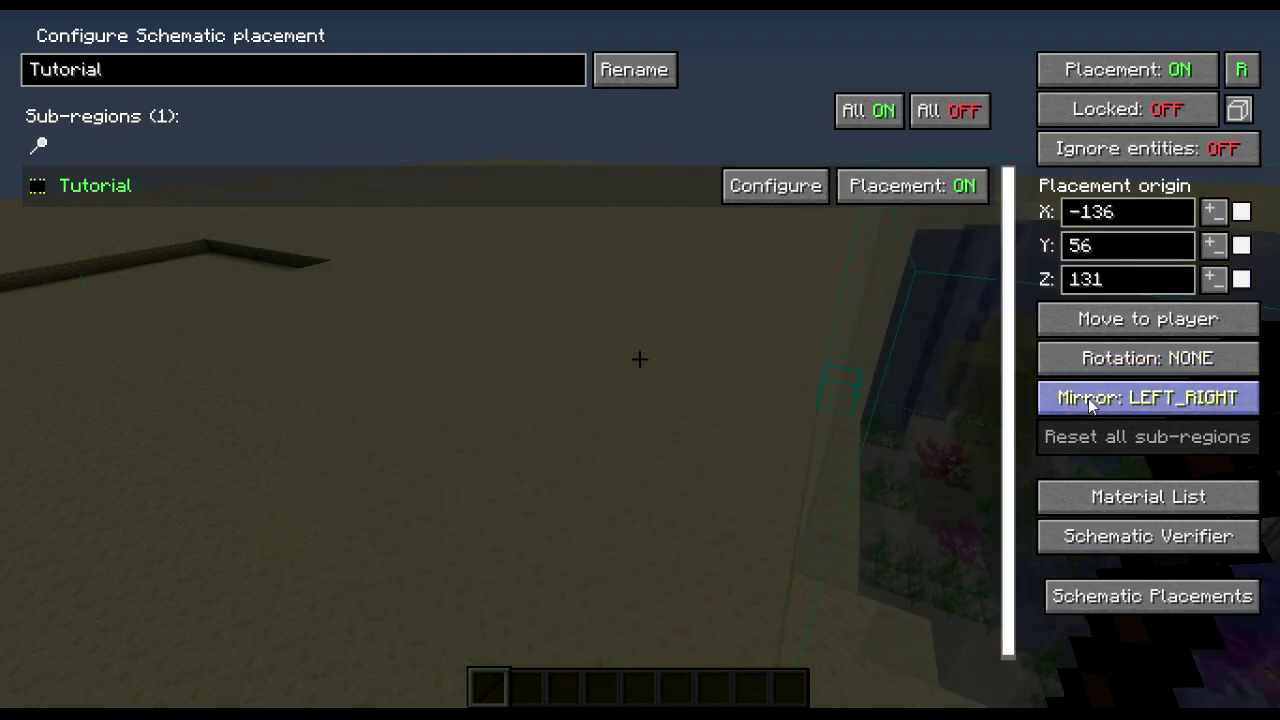
{"action": "left_click", "coordinate": [1088, 398]}
{"action": "left_click", "coordinate": [1088, 398]}
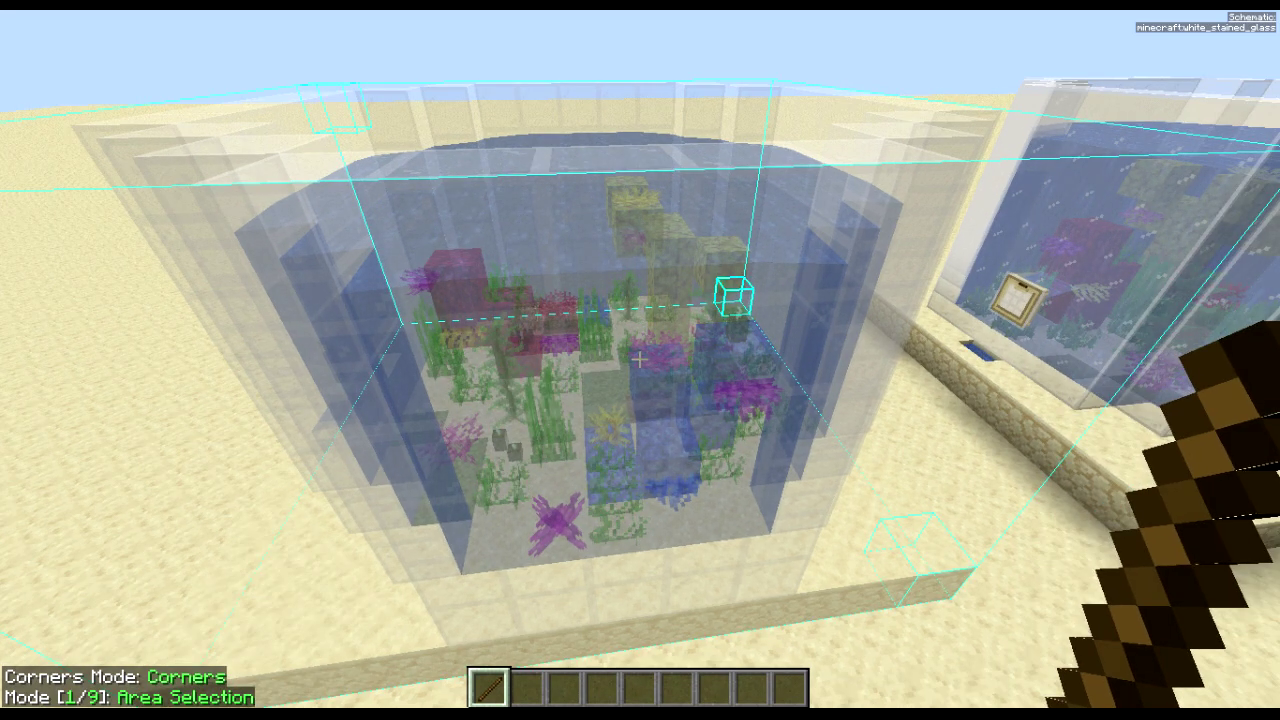
- Turn all Litematica rendering off, including the ghost tank, selection outlines and tool information, and turn it back on
{"action": "key", "text": "m+r"}
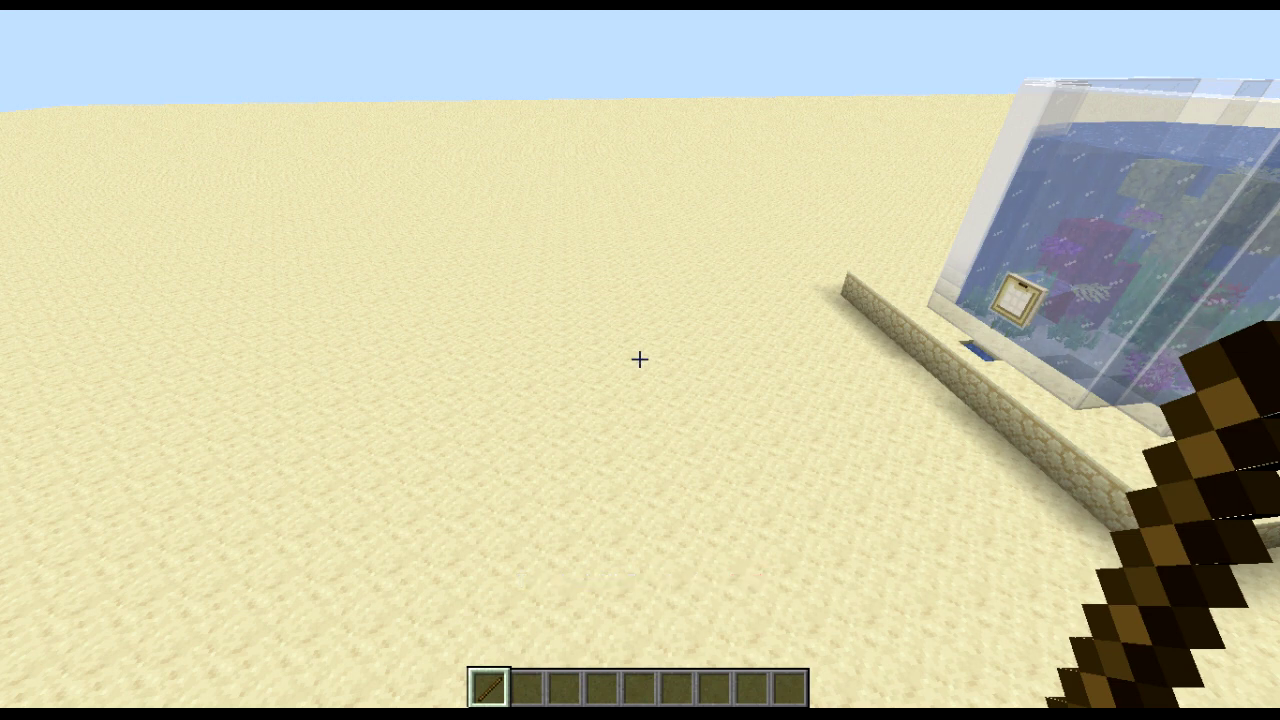
{"action": "scroll", "coordinate": [640, 360], "scroll_direction": "up", "scroll_amount": 1}
{"action": "scroll", "coordinate": [640, 360], "scroll_direction": "down", "scroll_amount": 1}
{"action": "scroll", "coordinate": [640, 360], "scroll_direction": "up", "scroll_amount": 1}
{"action": "scroll", "coordinate": [640, 360], "scroll_direction": "down", "scroll_amount": 1}
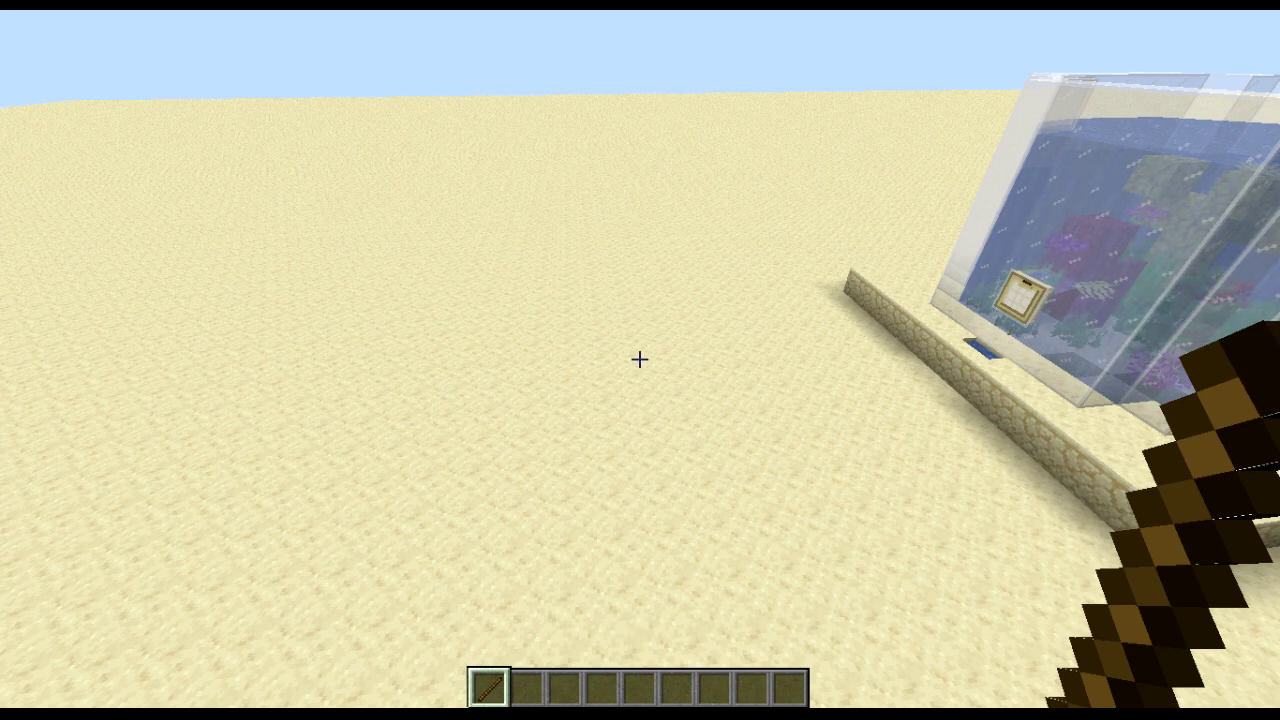
{"action": "key", "text": "m+r"}
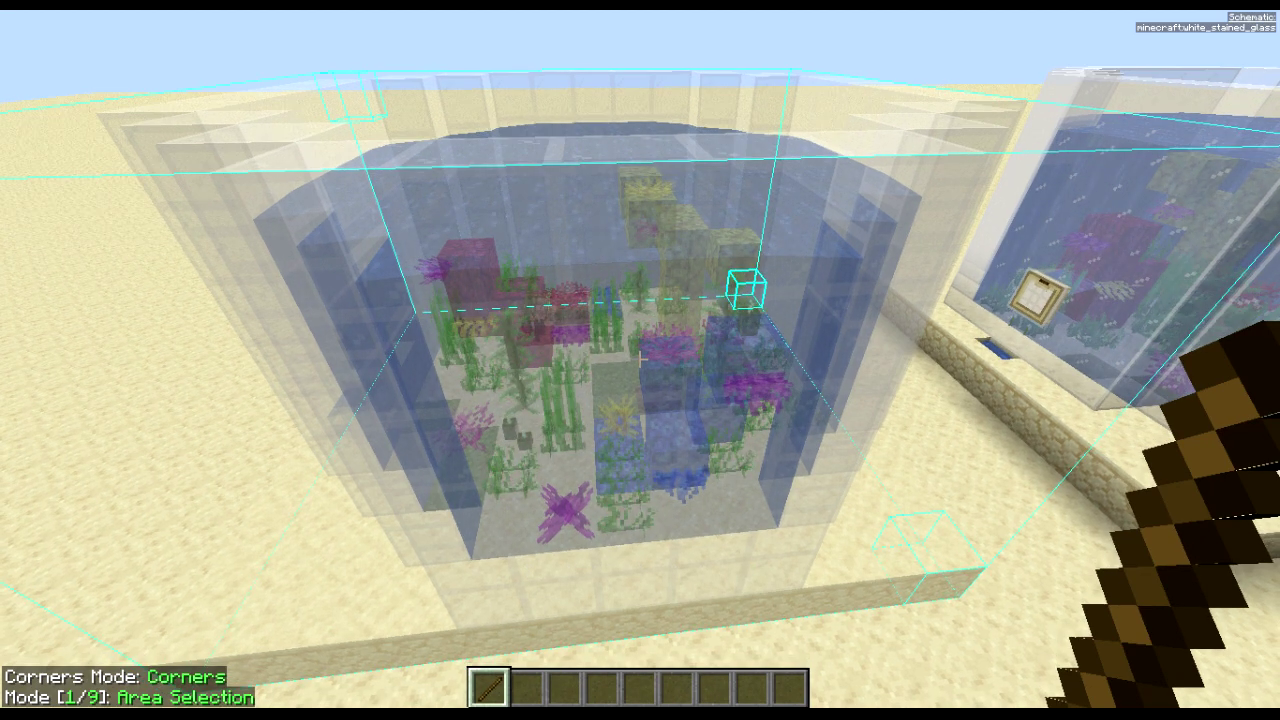
- Hide the ghost tank while keeping its placement outline, switch the tool mode to Schematic Placement, and show the schematic again
{"action": "key", "text": "m+g"}
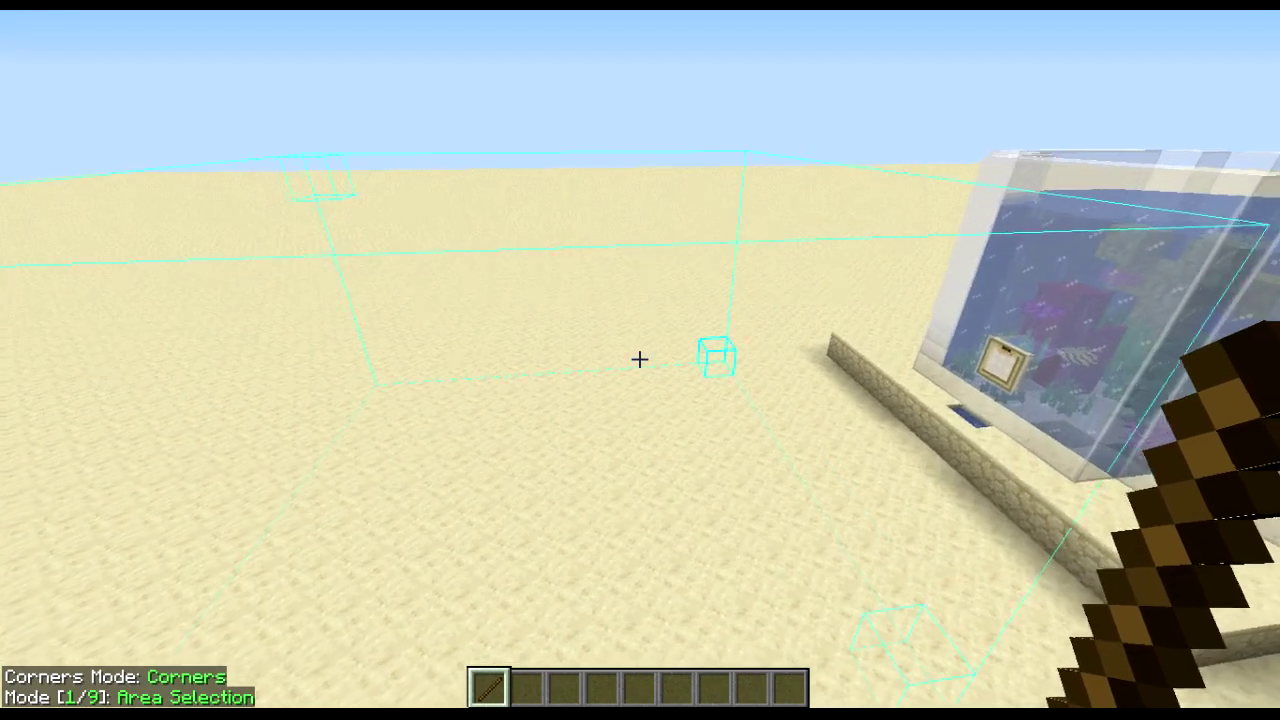
{"action": "scroll", "coordinate": [640, 359], "scroll_direction": "up", "scroll_amount": 1}
{"action": "scroll", "coordinate": [640, 359], "scroll_direction": "down", "scroll_amount": 1}
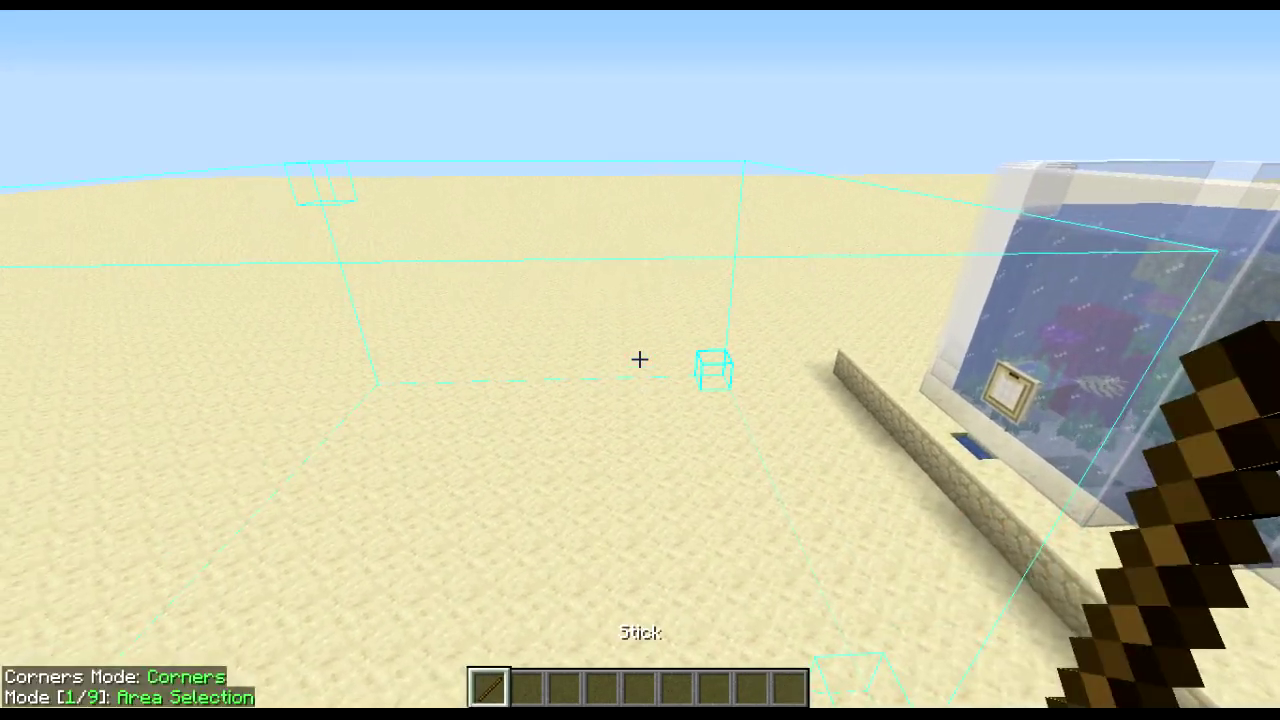
{"action": "scroll", "coordinate": [640, 359], "scroll_direction": "down", "scroll_amount": 1, "text": "ctrl"}
{"action": "scroll", "coordinate": [640, 359], "scroll_direction": "up", "scroll_amount": 2, "text": "alt"}
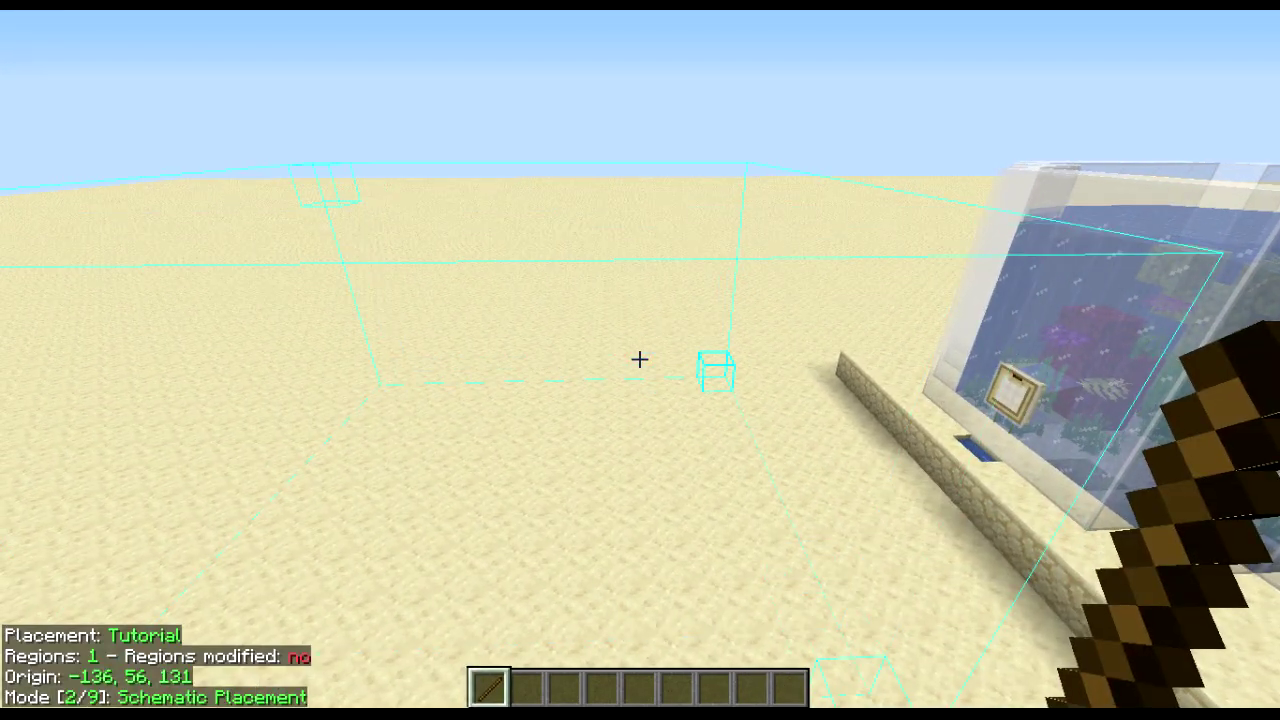
{"action": "key", "text": "w"}
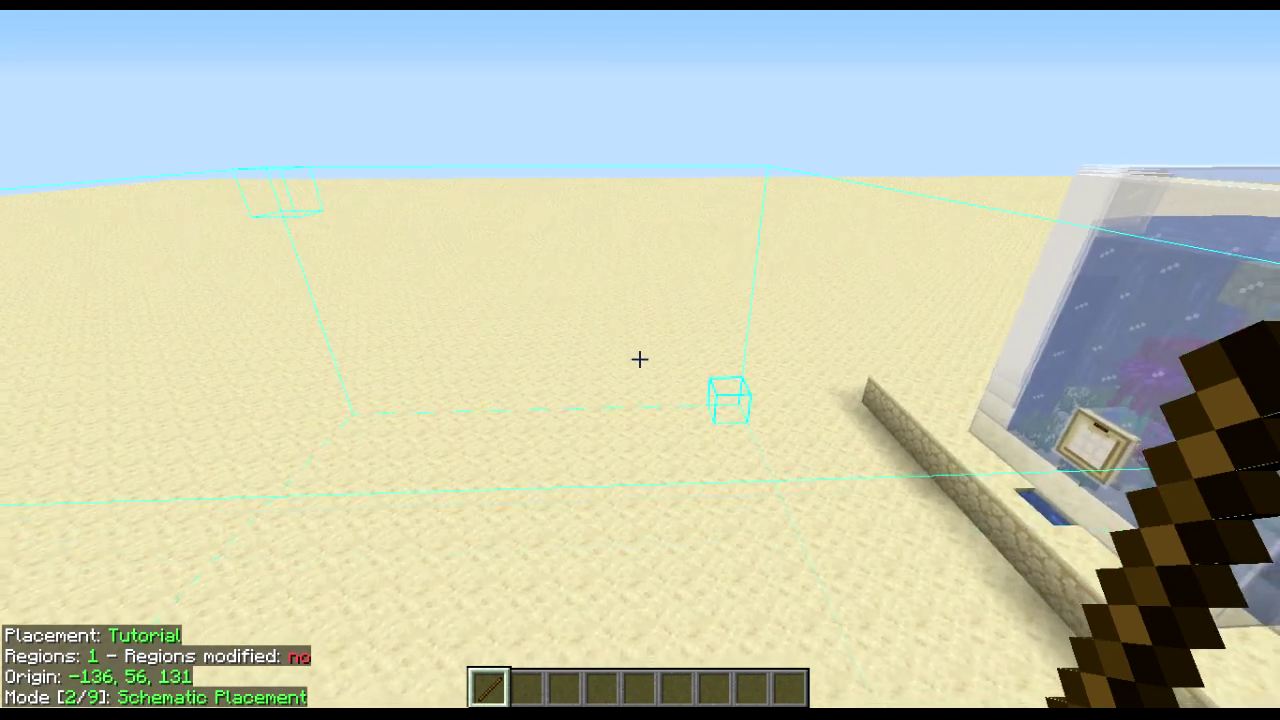
{"action": "key", "text": "s"}
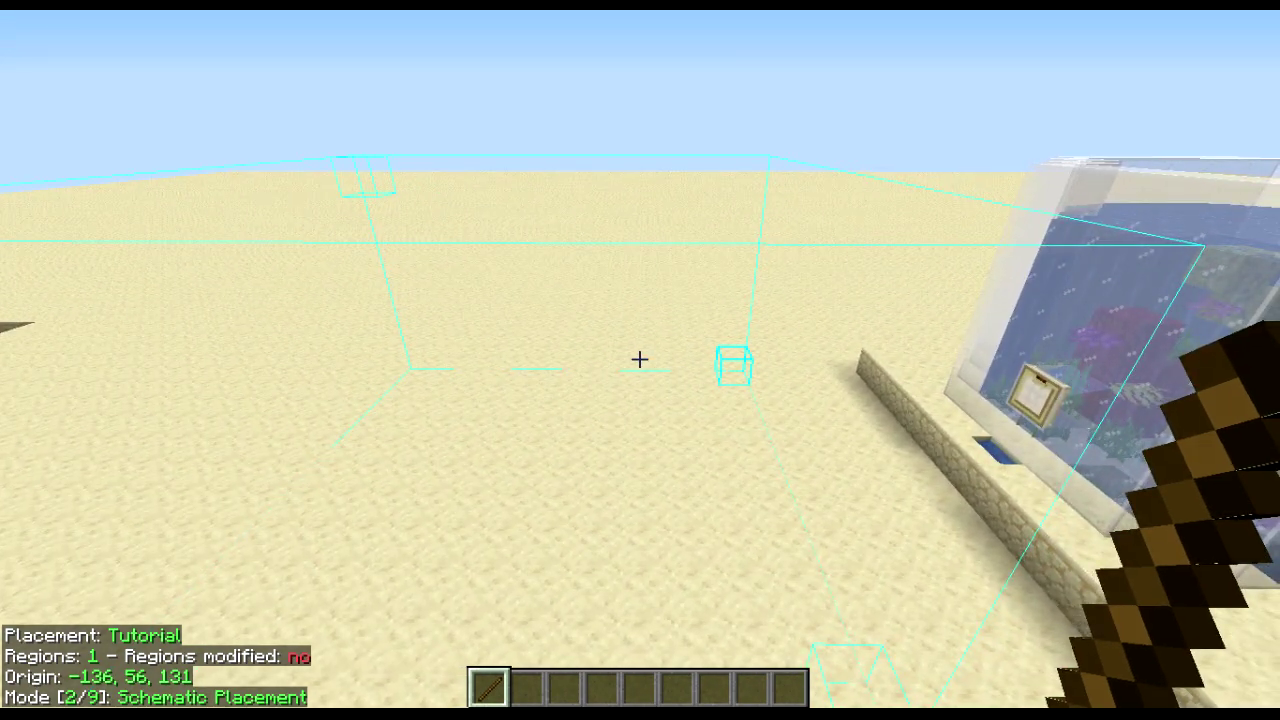
{"action": "key", "text": "m+g"}
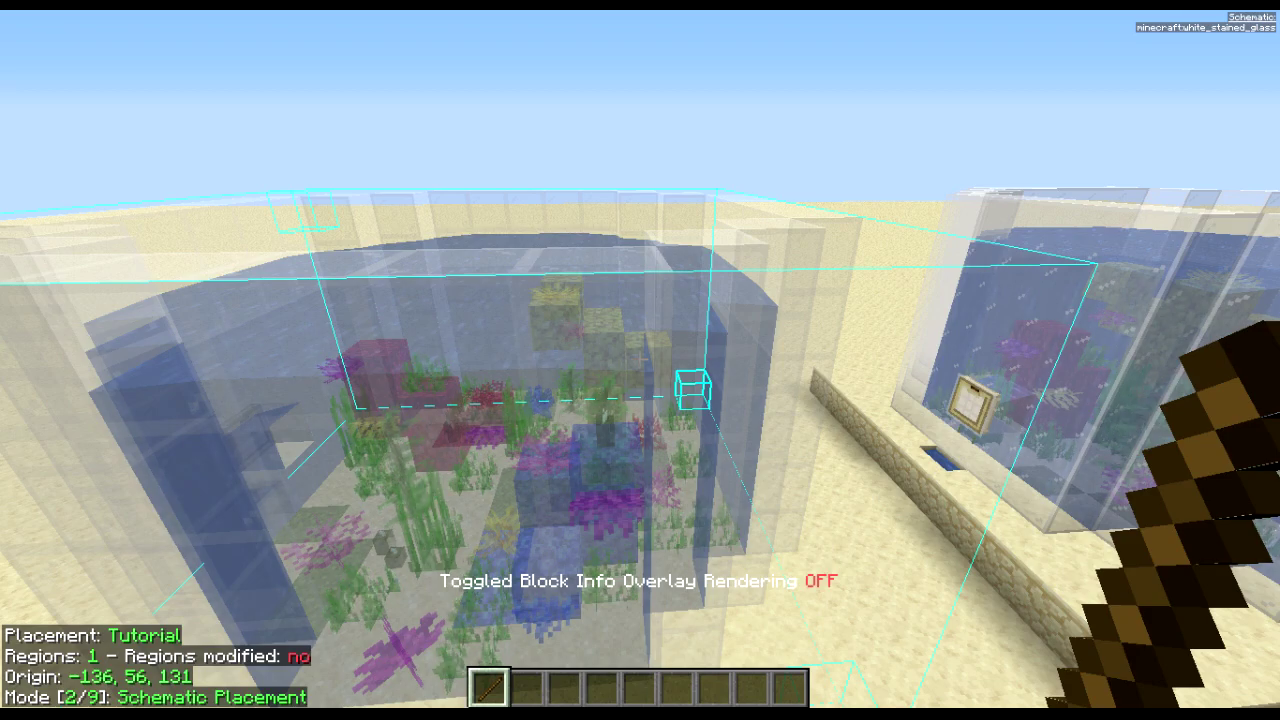
- Toggle Block Info Overlay Rendering off and back on while viewing the corals inside the ghost tank
{"action": "key", "text": "w"}
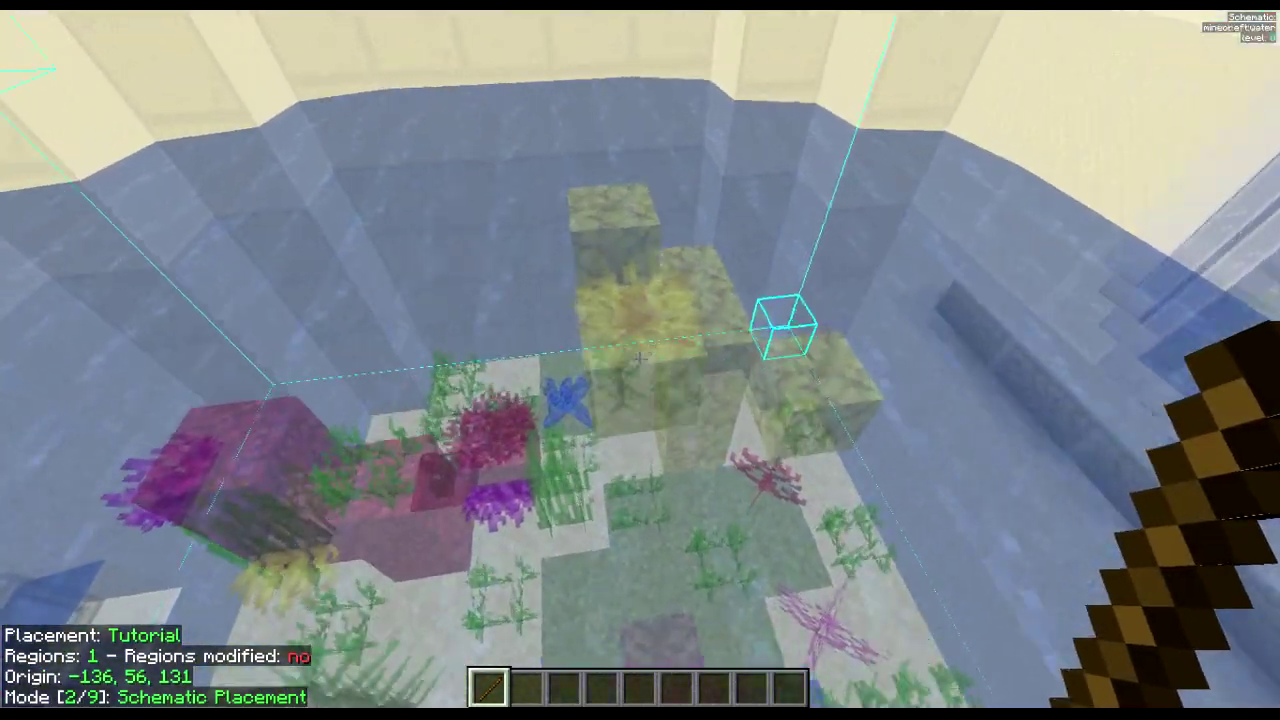
{"action": "key", "text": "w"}
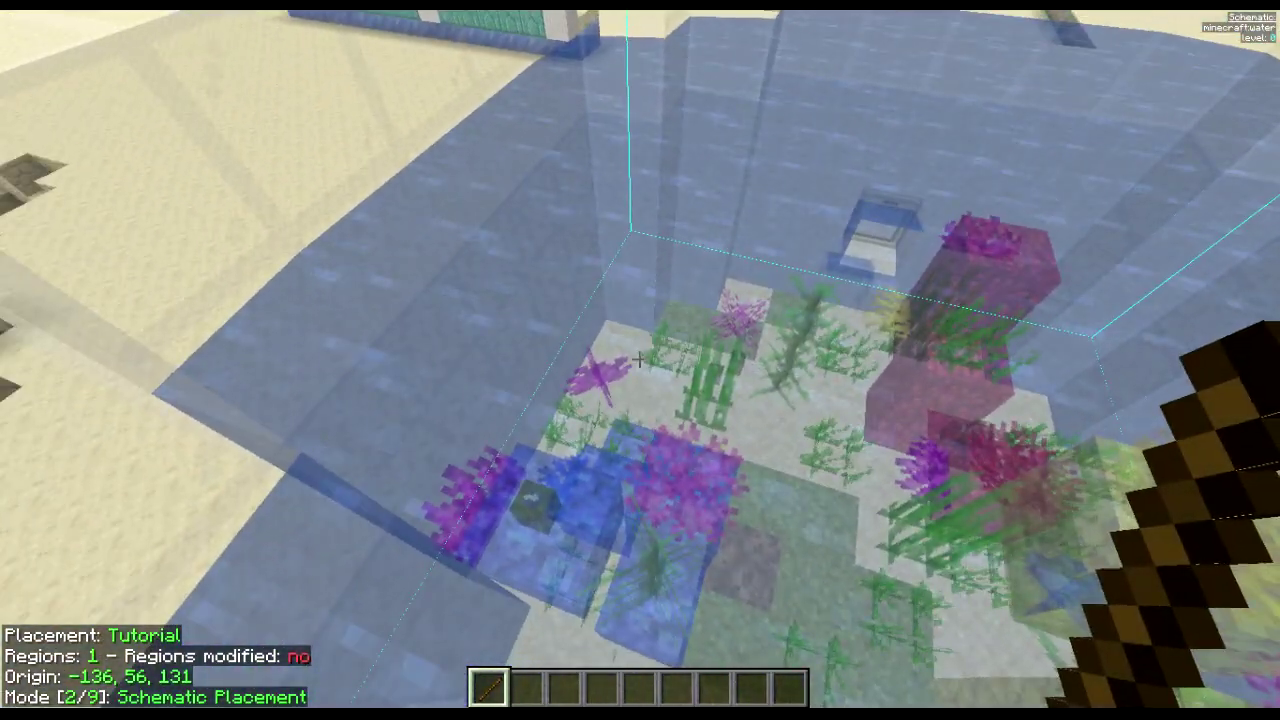
{"action": "key", "text": "m+i"}
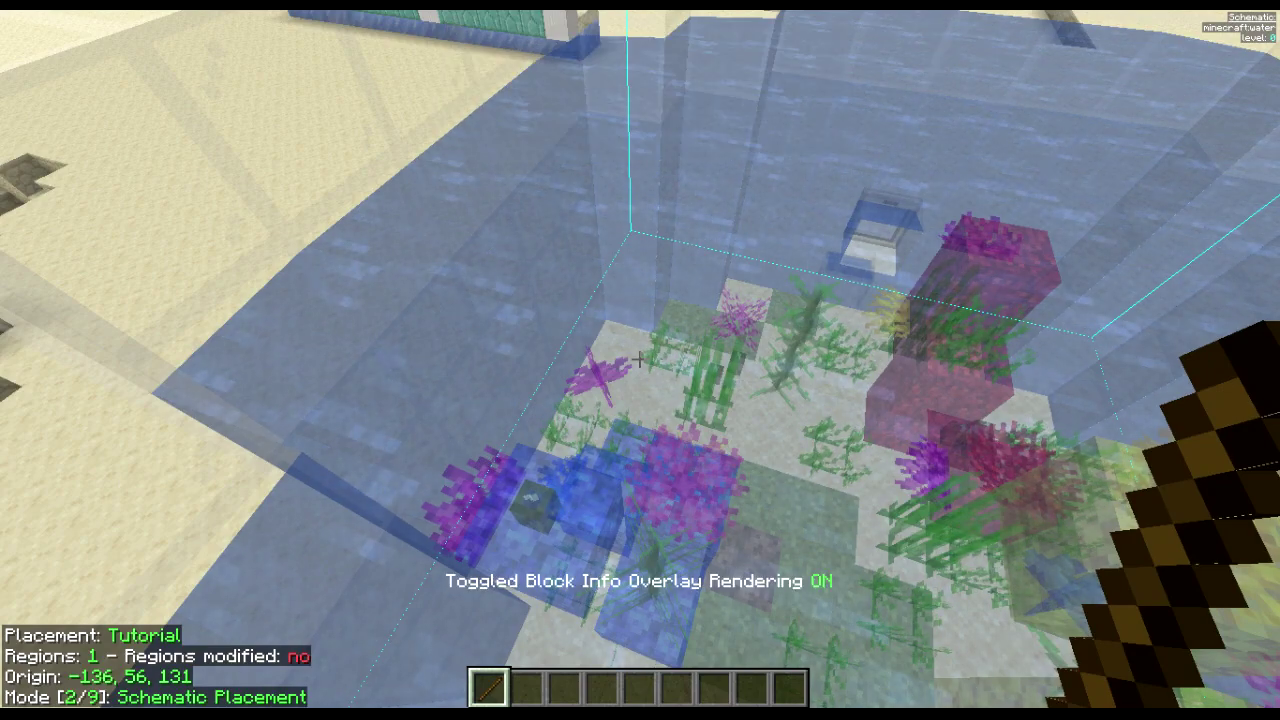
{"action": "key", "text": "d"}
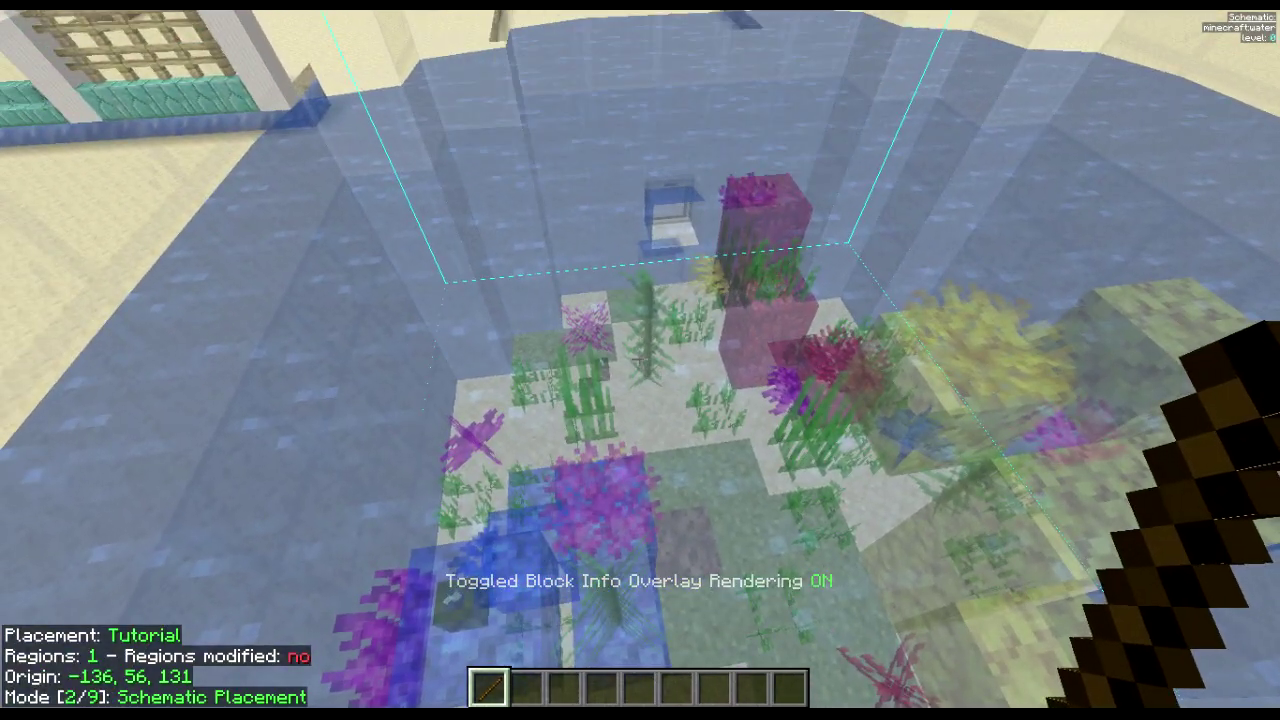
- Disable the Litematica tool item and try using the stick on blocks in and around the ghost tank
{"action": "key", "text": "s"}
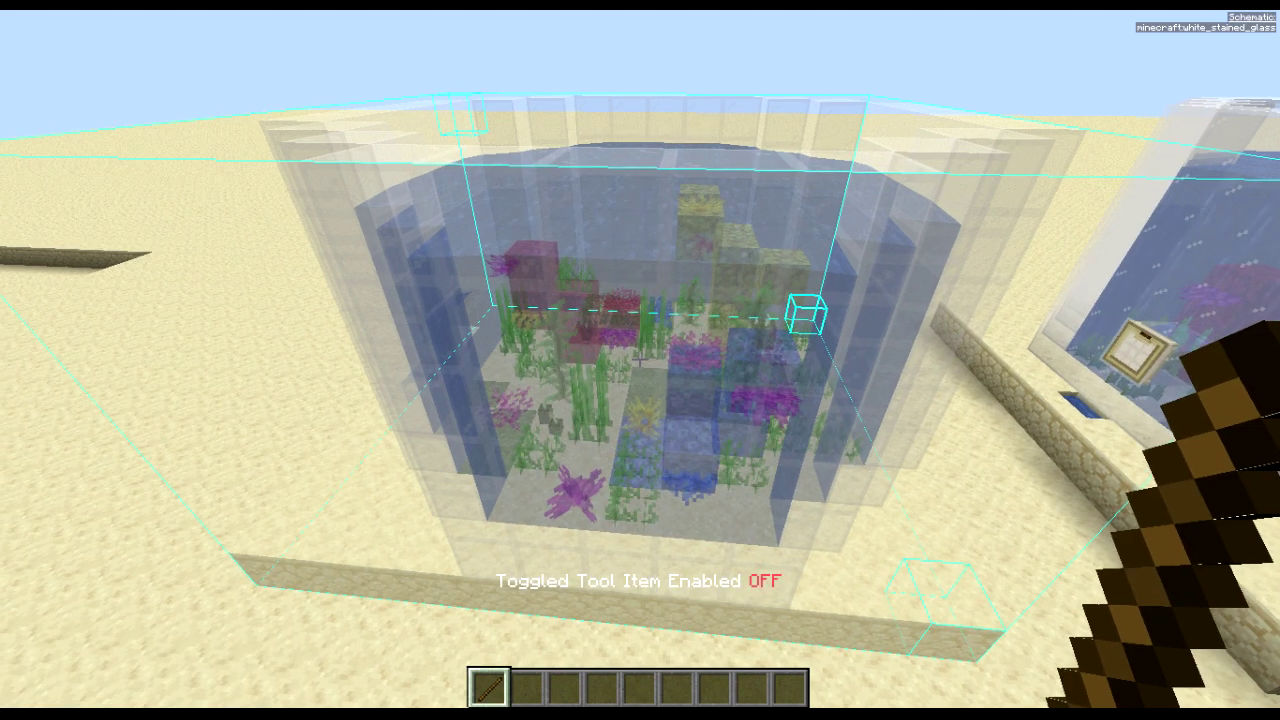
{"action": "key", "text": "w"}
{"action": "scroll", "coordinate": [640, 360], "scroll_direction": "down", "scroll_amount": 1}
{"action": "scroll", "coordinate": [640, 360], "scroll_direction": "up", "scroll_amount": 1}
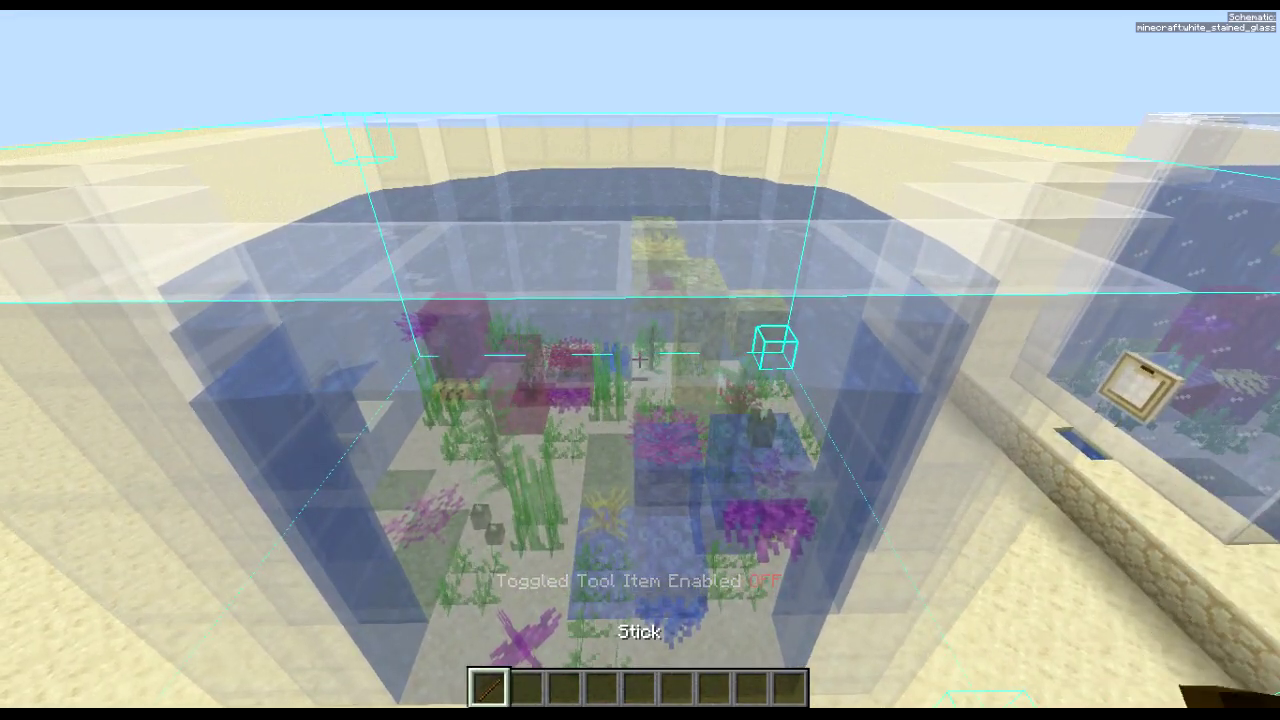
{"action": "key", "text": "1"}
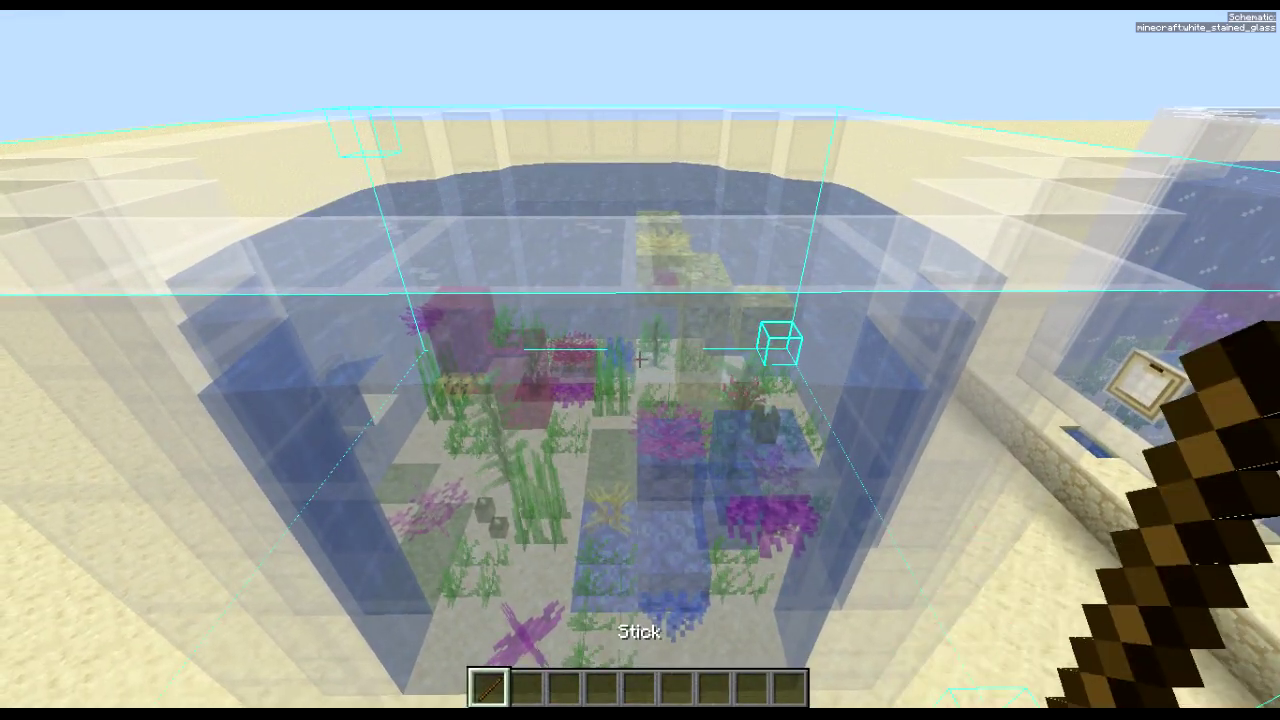
{"action": "key", "text": "s"}
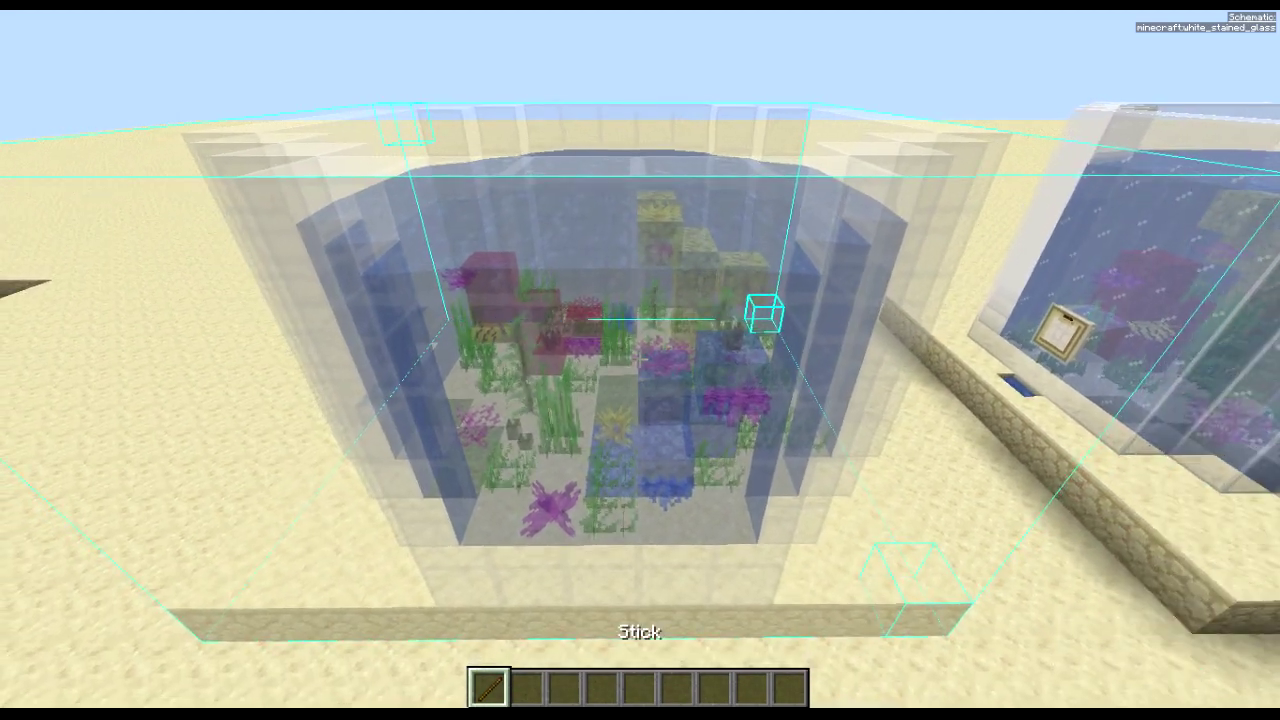
{"action": "key", "text": "2"}
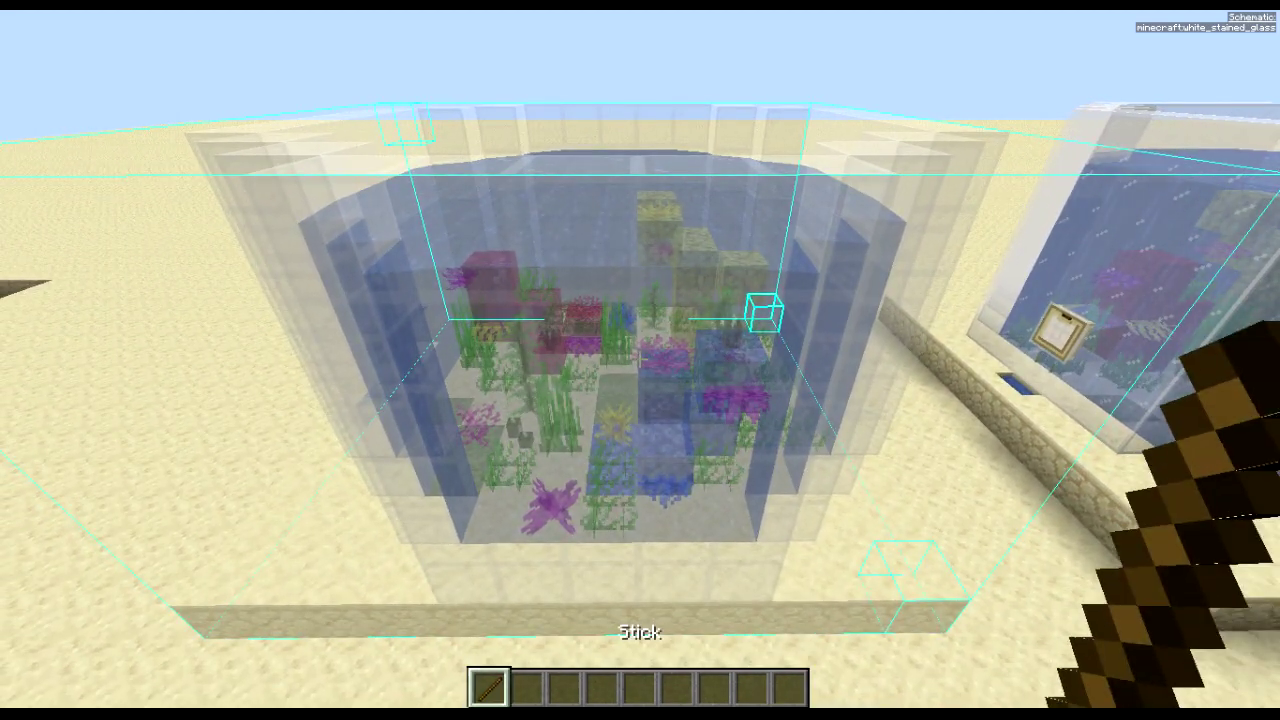
{"action": "key", "text": "w"}
{"action": "left_click", "coordinate": [640, 360]}
{"action": "key", "text": "s"}
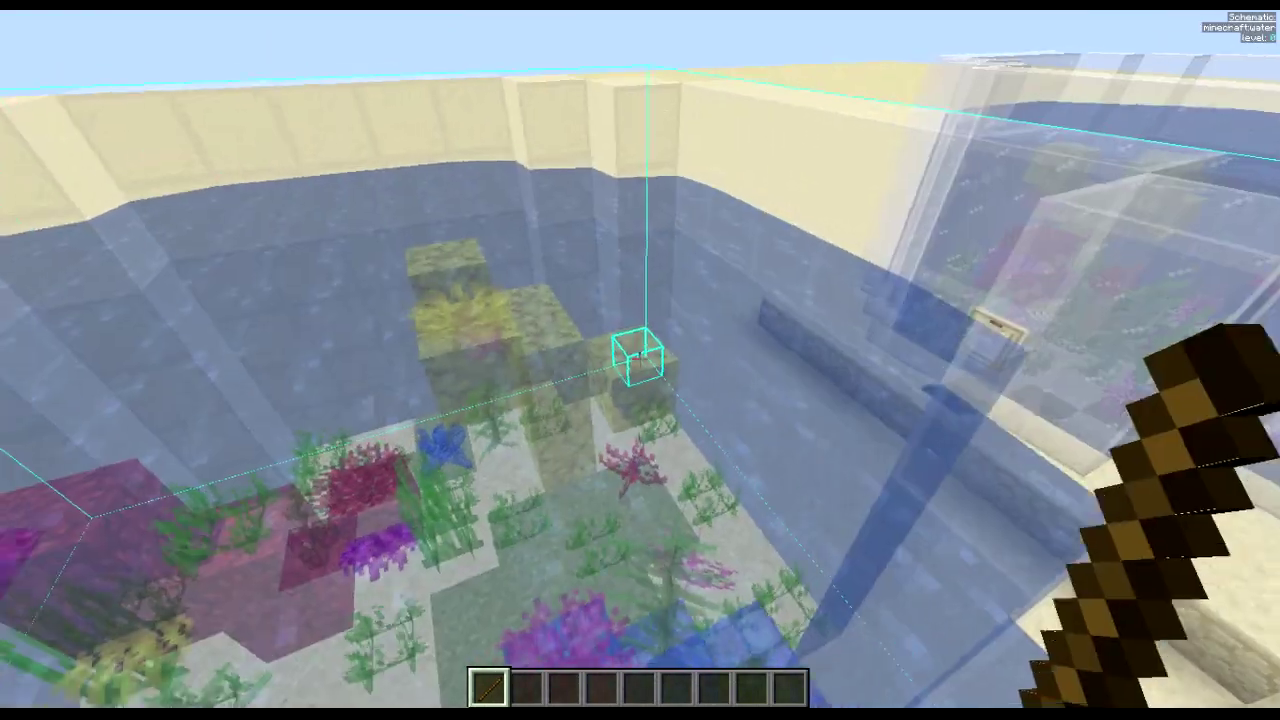
{"action": "left_click", "coordinate": [640, 360]}
{"action": "key", "text": "s"}
{"action": "left_click", "coordinate": [640, 360]}
{"action": "key", "text": "a"}
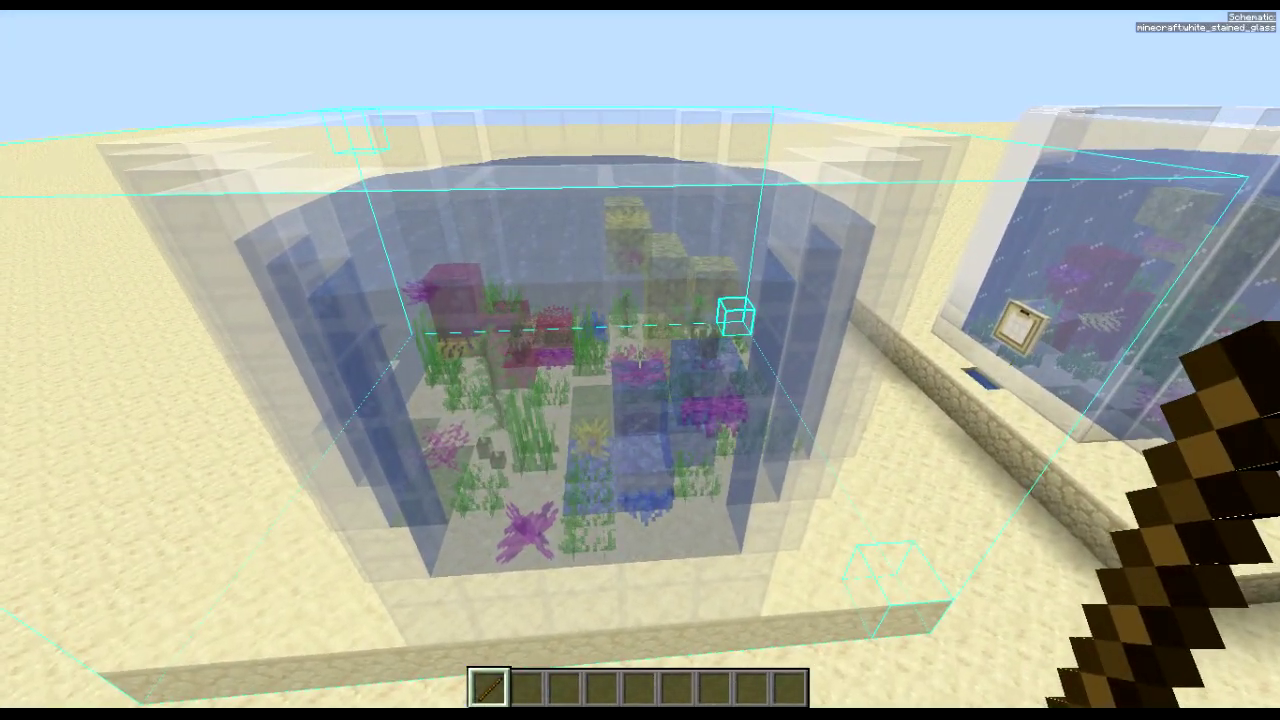
- Re-enable the Litematica tool item for the stick and back away from the ghost tank
{"action": "key", "text": "m+t"}
{"action": "key", "text": "w"}
{"action": "key", "text": "s"}
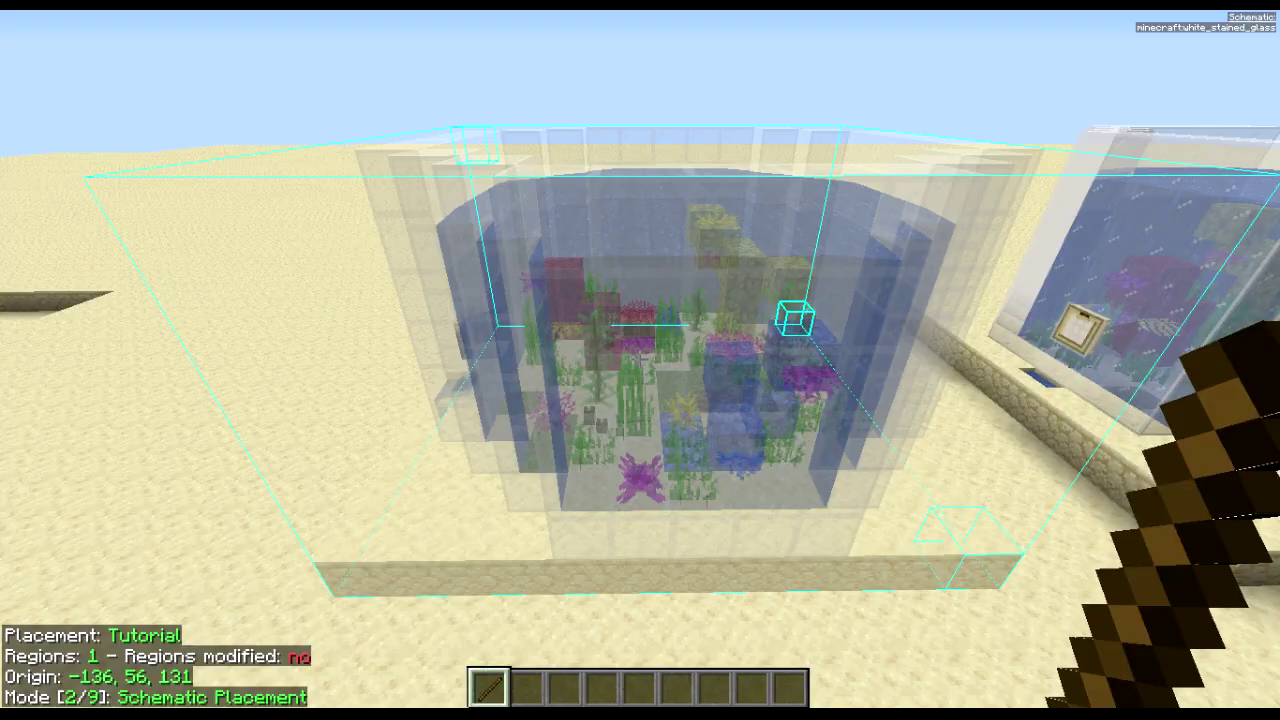
- Examine the Litematica hotkey settings for the menu, rendering, selection and tool toggle shortcuts
{"action": "key", "text": "m+c"}
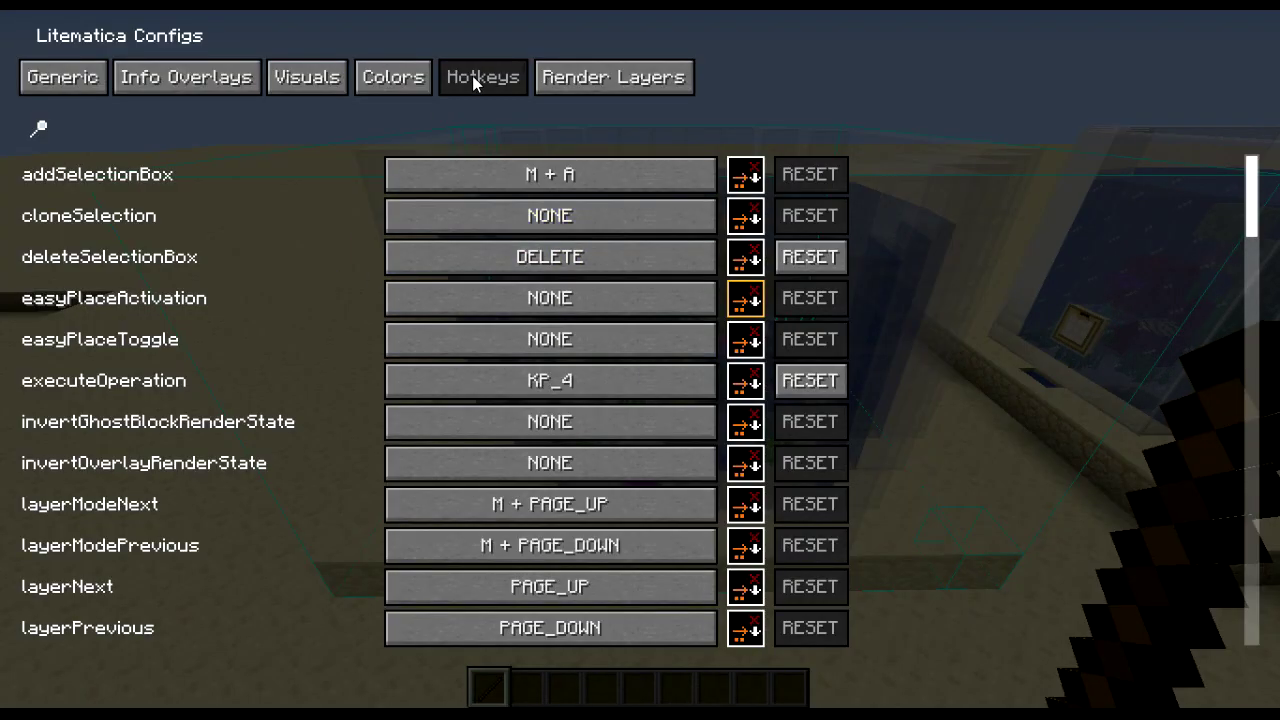
{"action": "scroll", "coordinate": [287, 293], "scroll_direction": "down", "scroll_amount": 3}
{"action": "scroll", "coordinate": [286, 291], "scroll_direction": "down", "scroll_amount": 10}
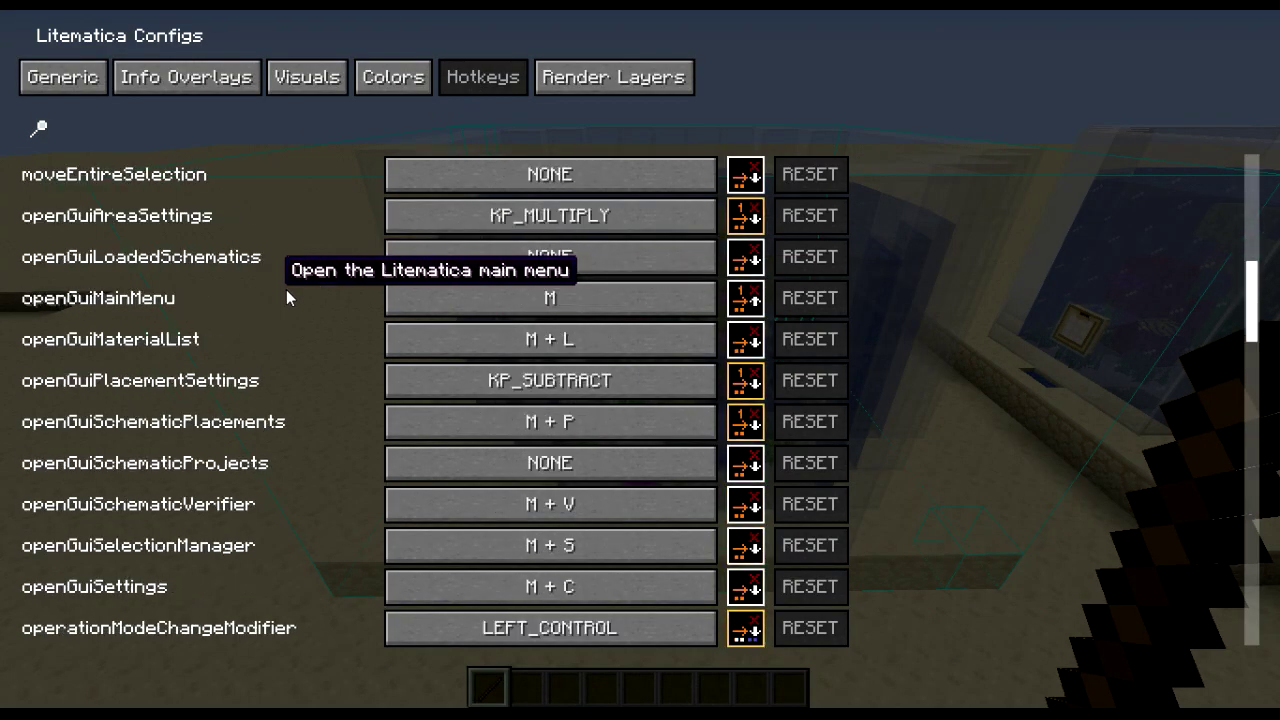
{"action": "scroll", "coordinate": [284, 289], "scroll_direction": "down", "scroll_amount": 13}
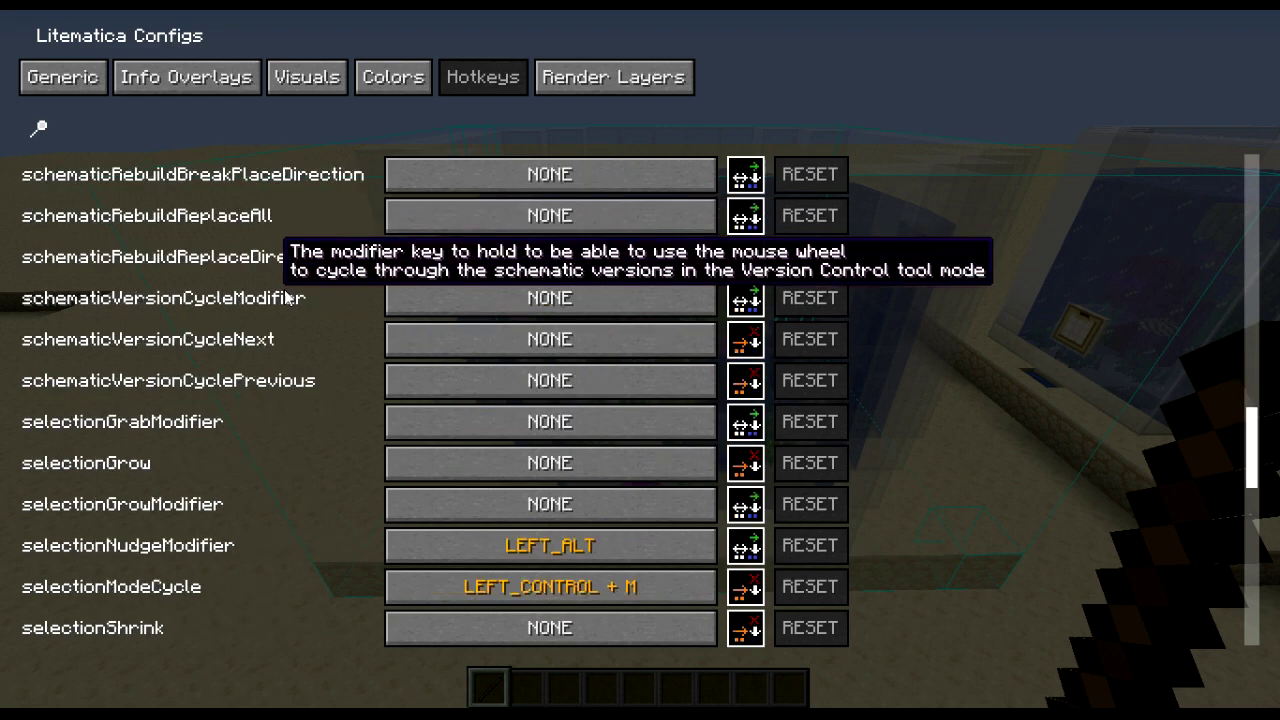
{"action": "scroll", "coordinate": [283, 297], "scroll_direction": "down", "scroll_amount": 2}
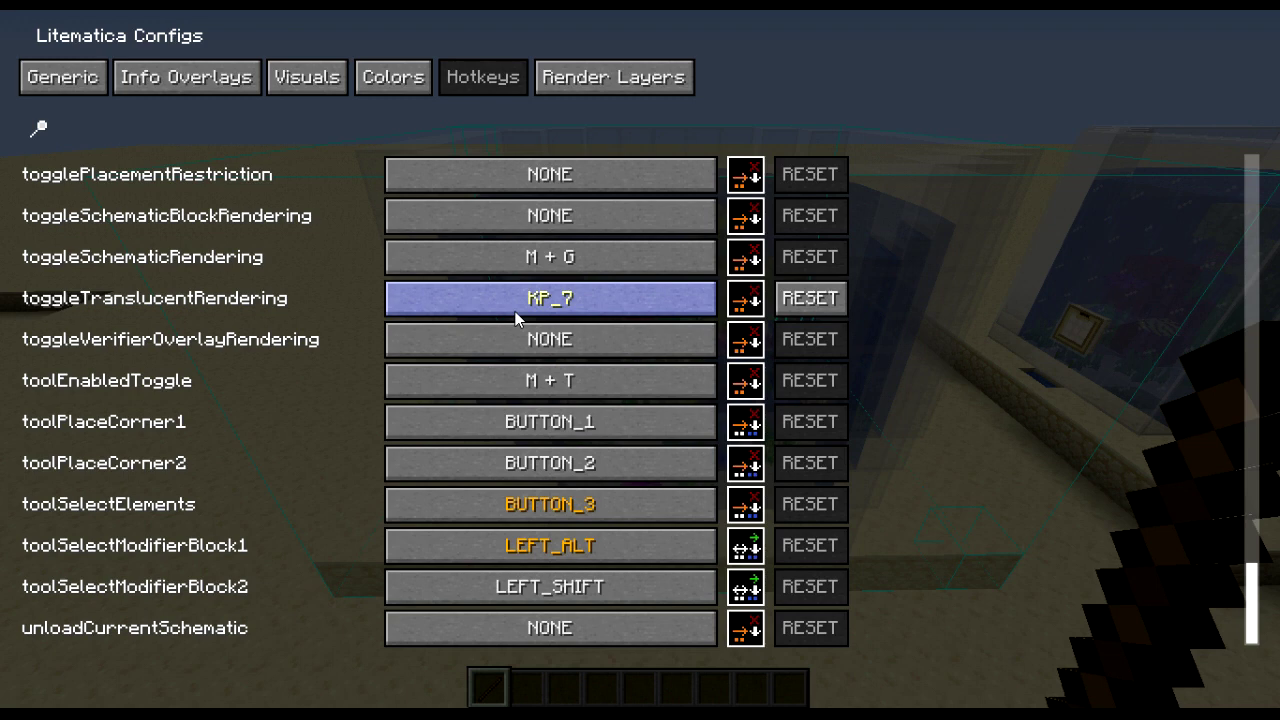
{"action": "scroll", "coordinate": [515, 318], "scroll_direction": "up", "scroll_amount": 15}
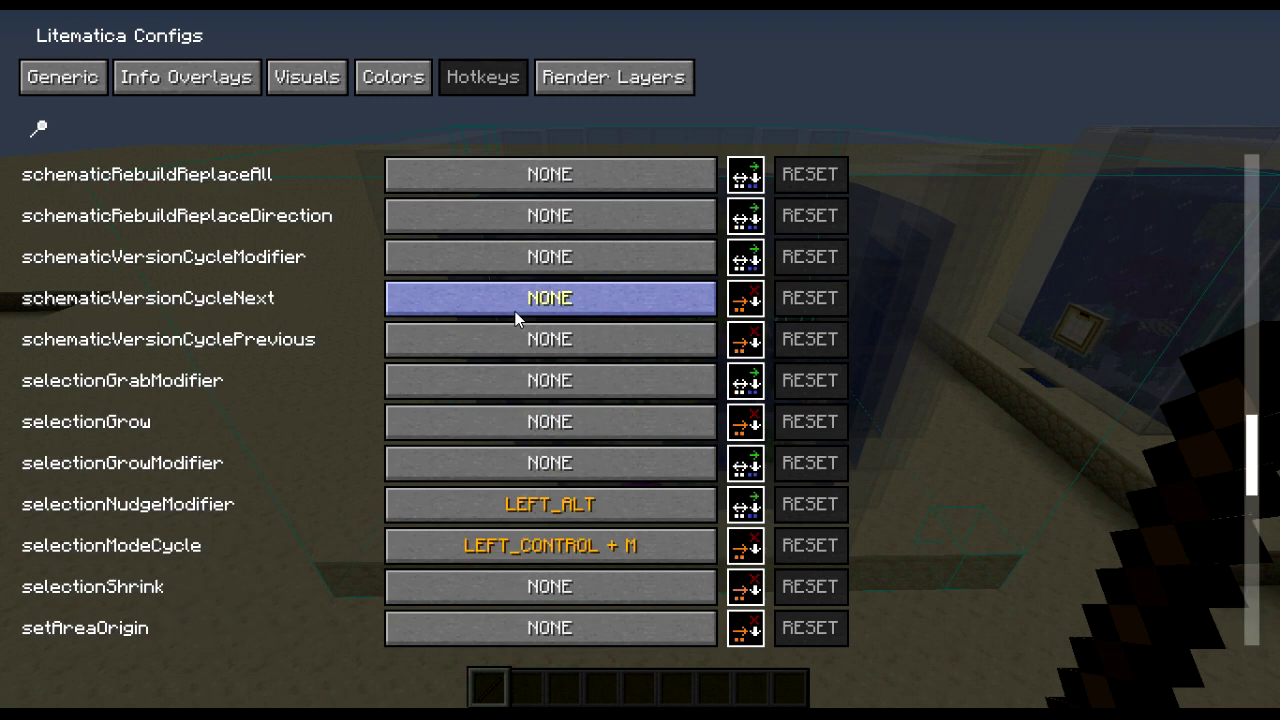